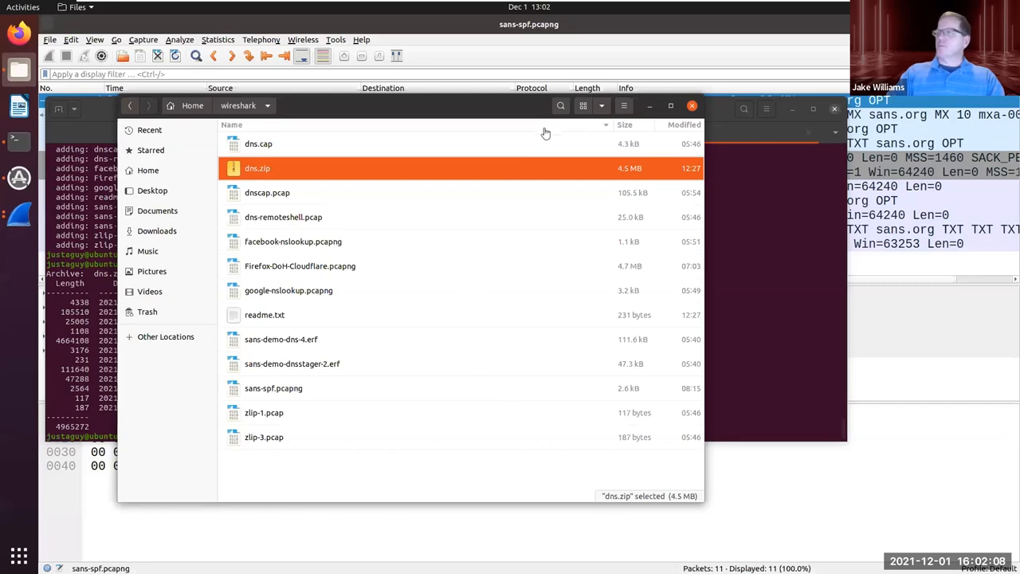
# Put the file manager away, clear the terminal and list the wireshark folder's files with ls and ls -l
pyautogui.click(649, 106)
pyautogui.write('clear')
pyautogui.press('Return')
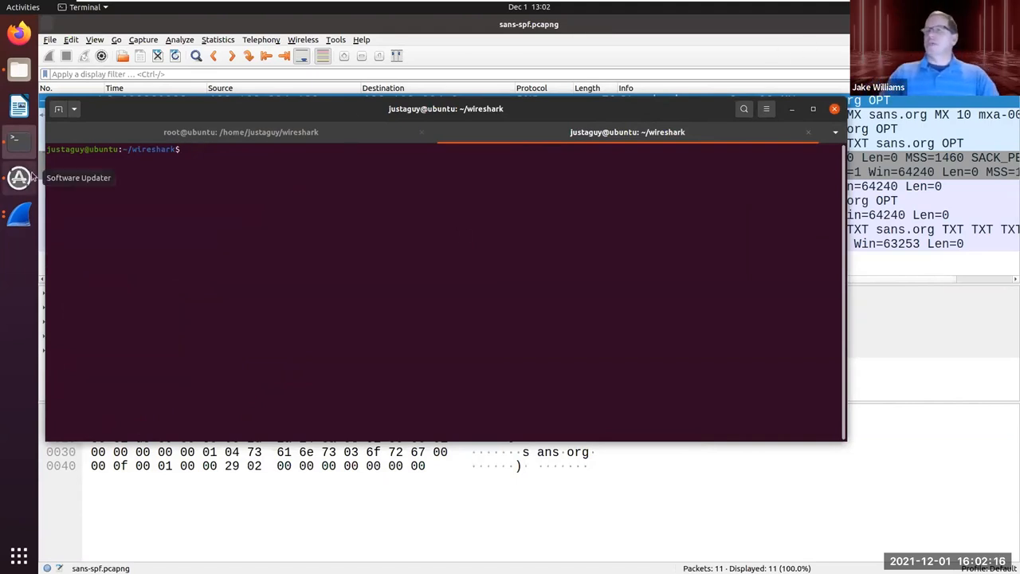
pyautogui.write('ls')
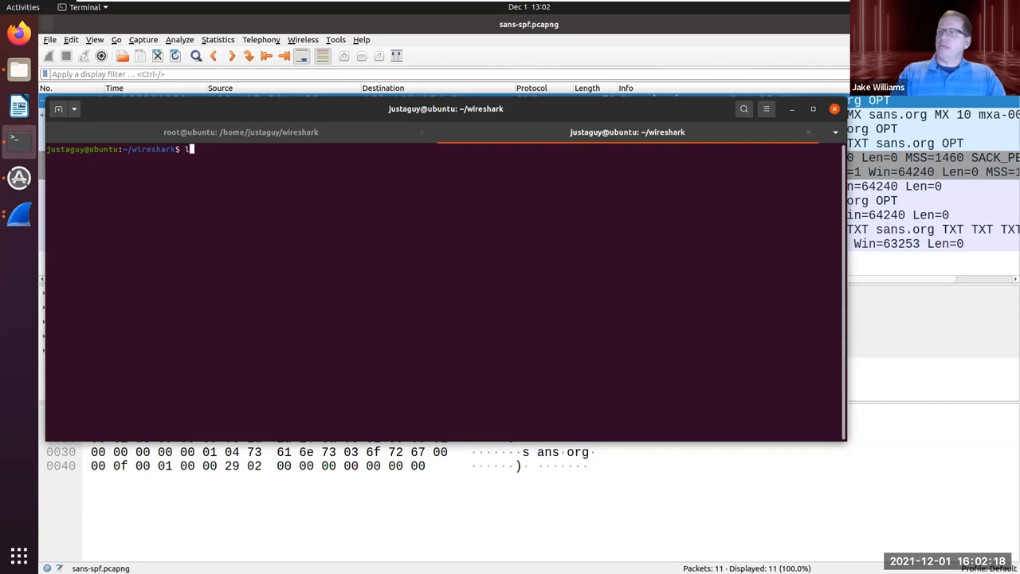
pyautogui.press('Return')
pyautogui.write('ls -l')
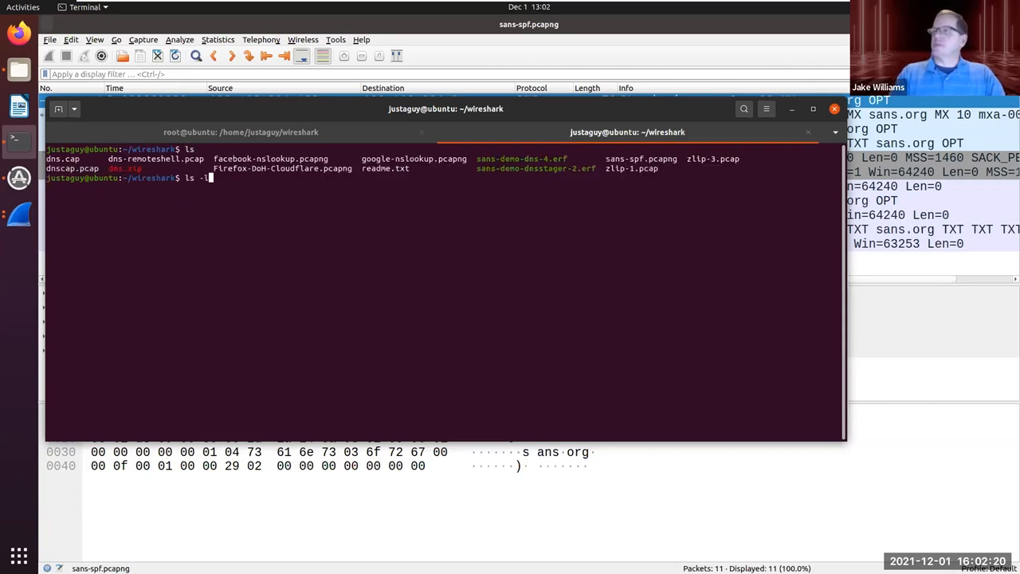
pyautogui.press('Return')
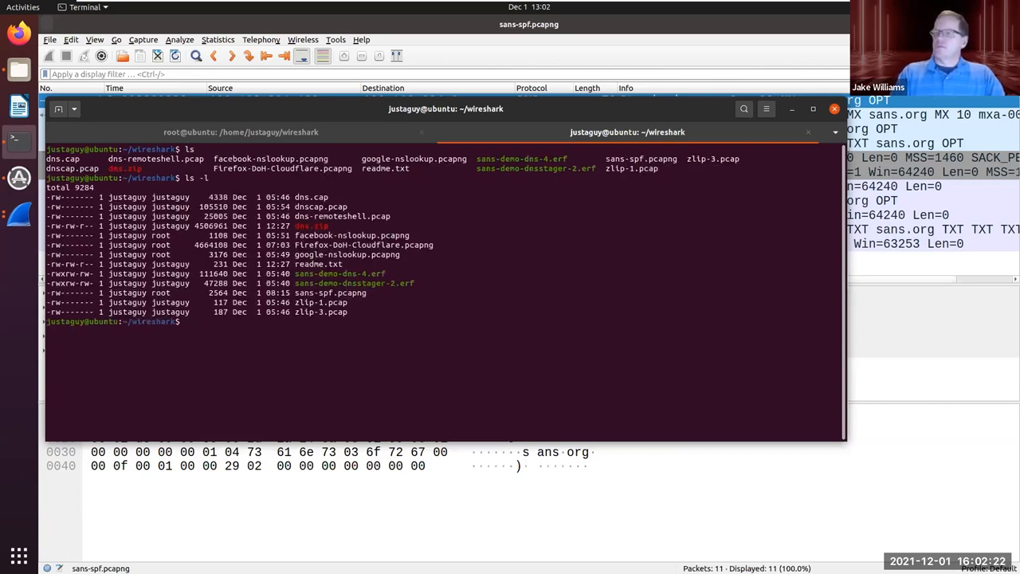
# Launch Wireshark from the terminal as a background job with the facebook-nslookup.pcapng capture
pyautogui.write('wireshark')
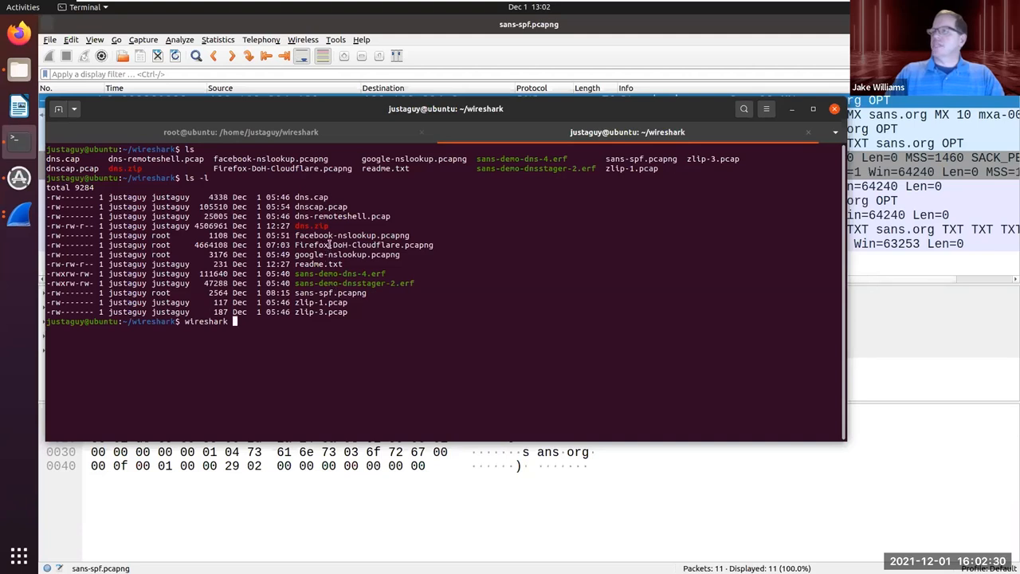
pyautogui.doubleClick(329, 245)
pyautogui.doubleClick(328, 235)
pyautogui.middleClick(369, 235)
pyautogui.write('&')
pyautogui.press('Return')
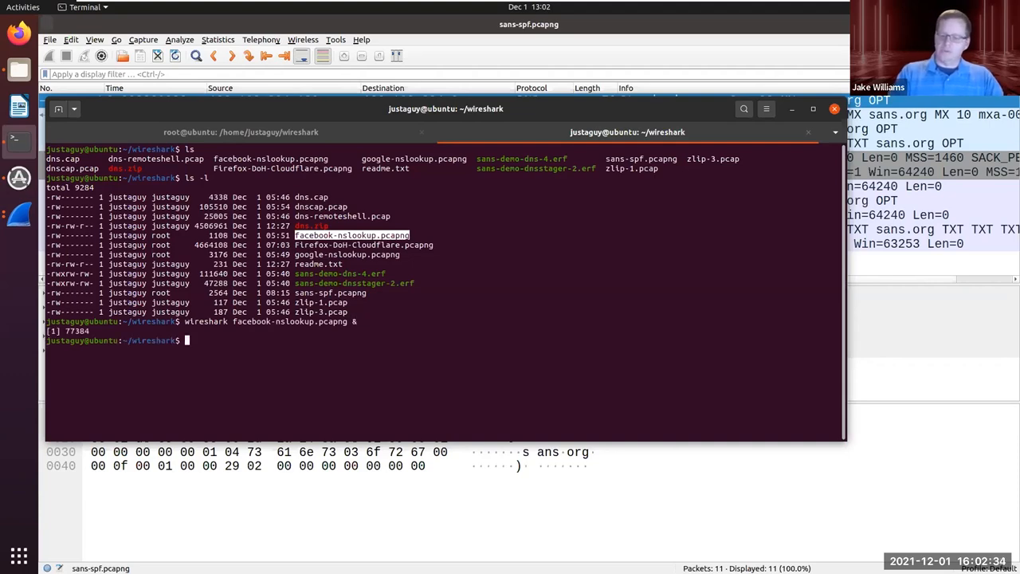
# Enlarge the terminal text and bring the facebook-nslookup.pcapng capture window to the front
pyautogui.hotkey('alt', 'Tab')
pyautogui.hotkey('ctrl', '+')
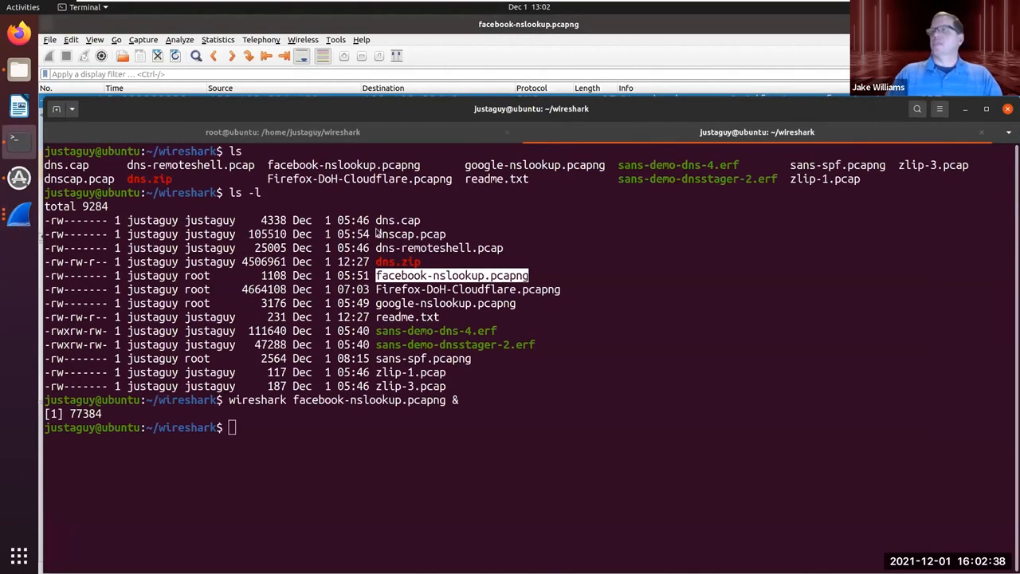
pyautogui.click(324, 49)
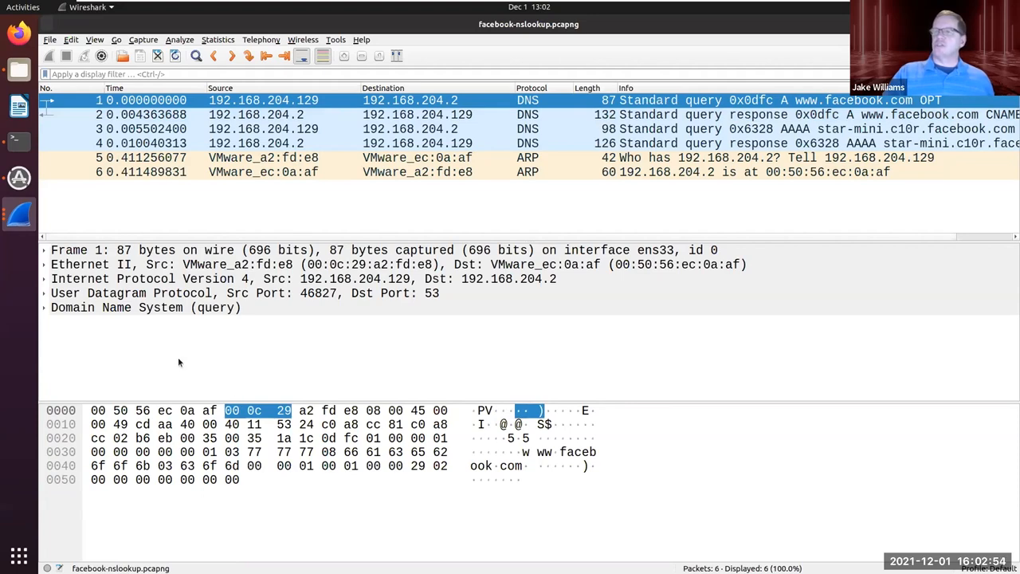
# Expand packet 1's Domain Name System layer in an enlarged details pane and select its Transaction ID
pyautogui.click(45, 308)
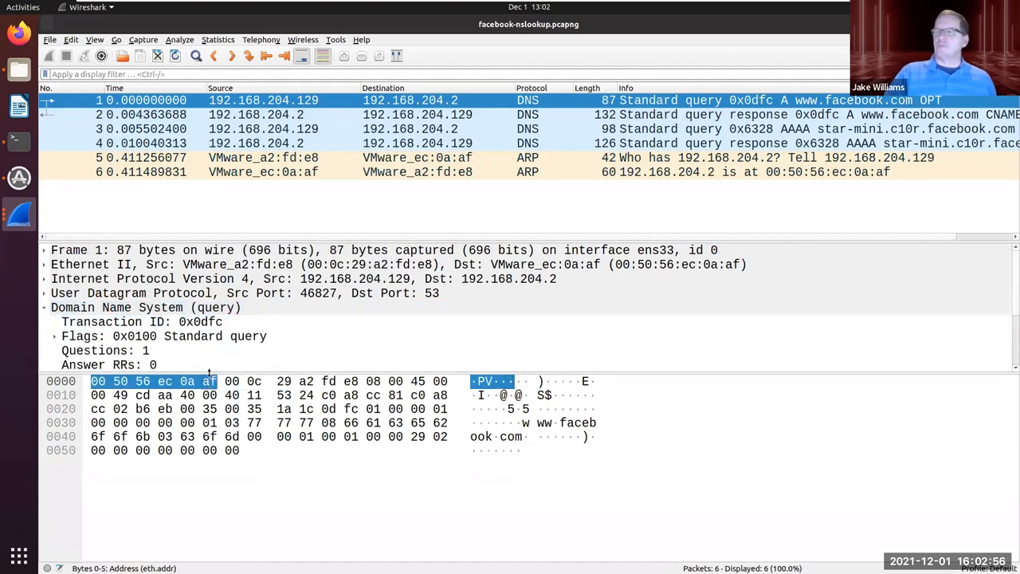
pyautogui.moveTo(217, 371); pyautogui.dragTo(220, 453)
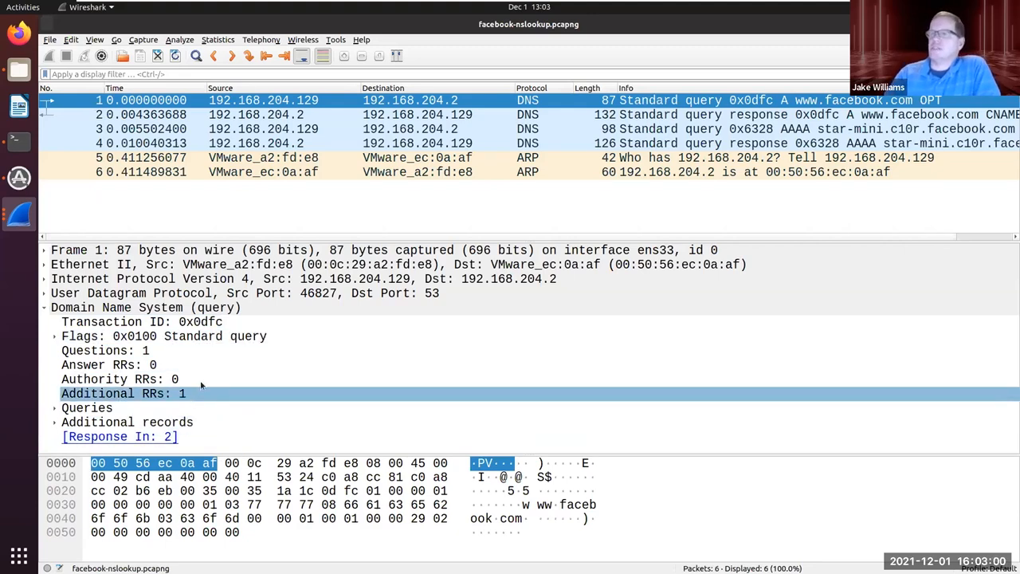
pyautogui.click(203, 323)
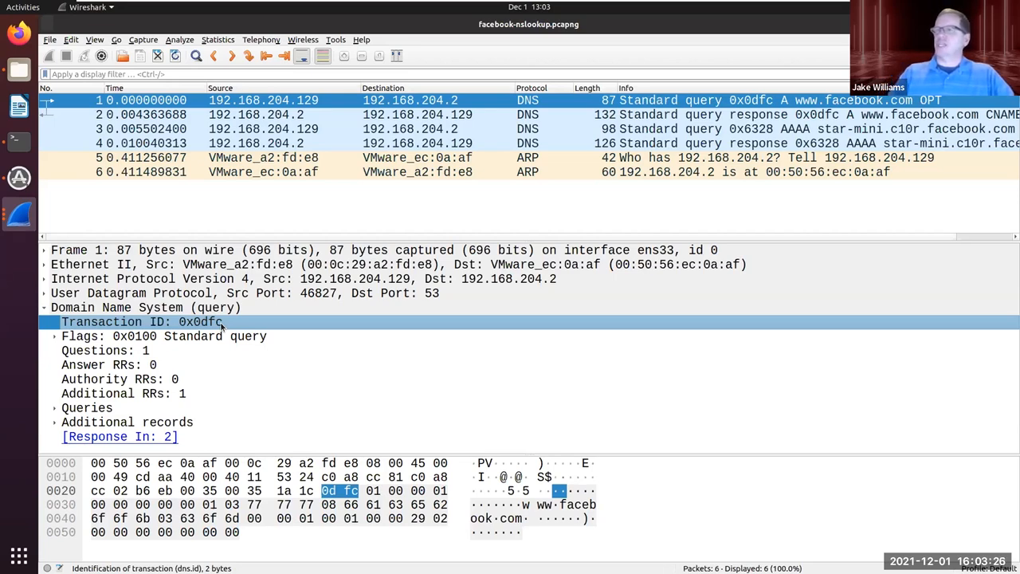
# Apply the selected Transaction ID 0x0dfc as a display filter and select the DNS response in packet 2
pyautogui.rightClick(222, 324)
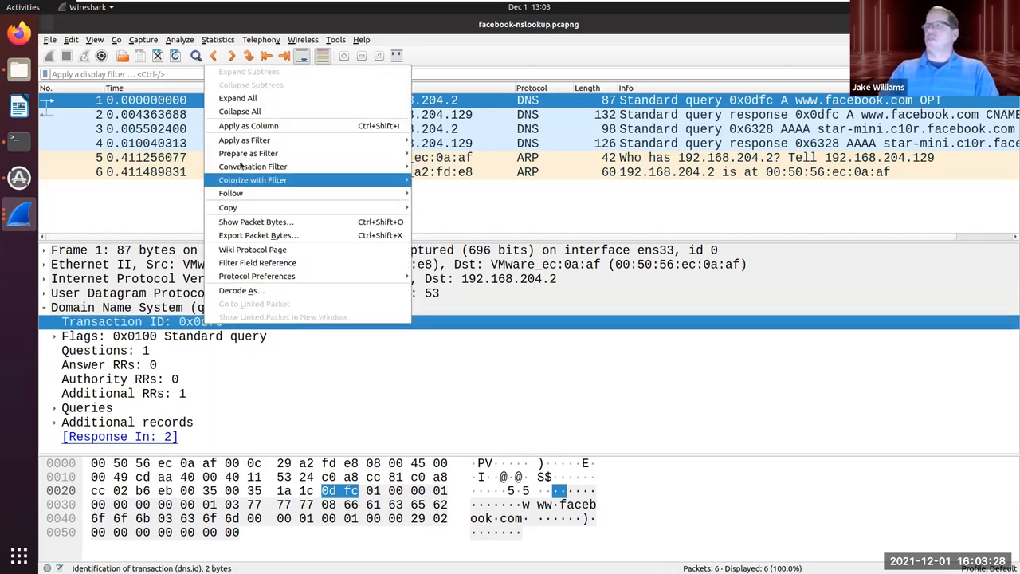
pyautogui.moveTo(382, 142)
pyautogui.click(439, 155)
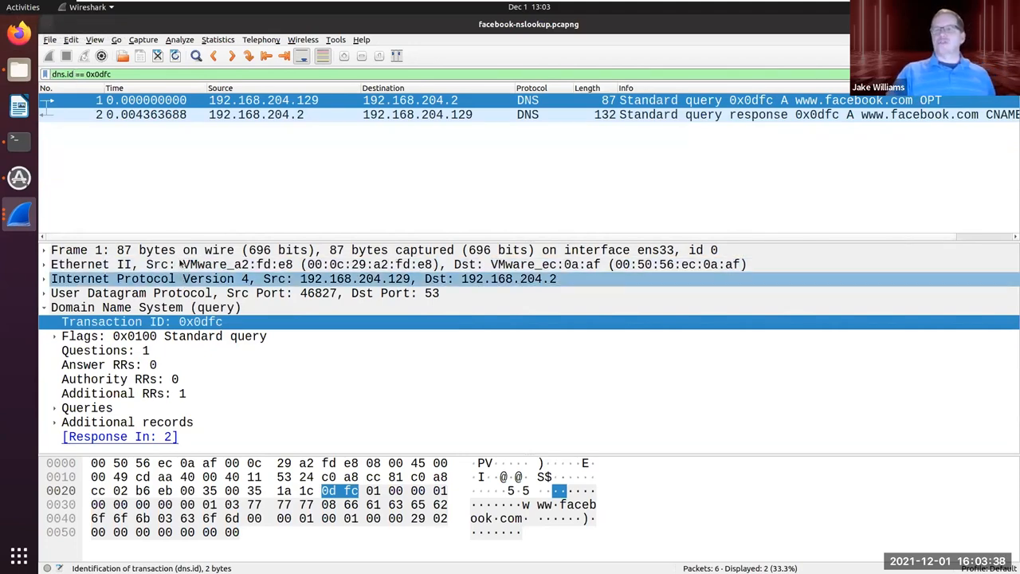
pyautogui.click(706, 114)
pyautogui.click(705, 106)
pyautogui.click(704, 114)
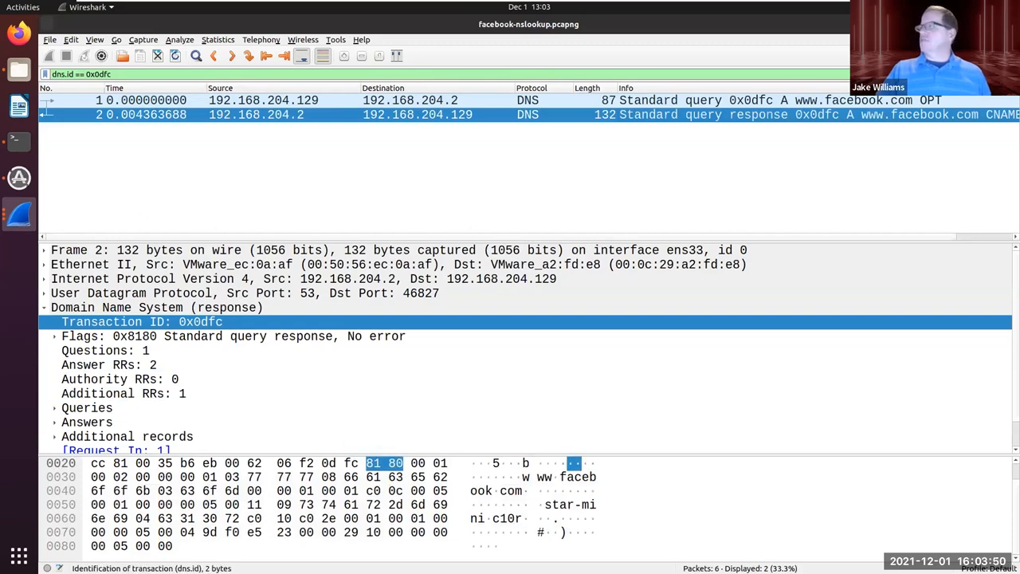
# Clear the transaction ID display filter to list all packets of the capture
pyautogui.click(972, 74)
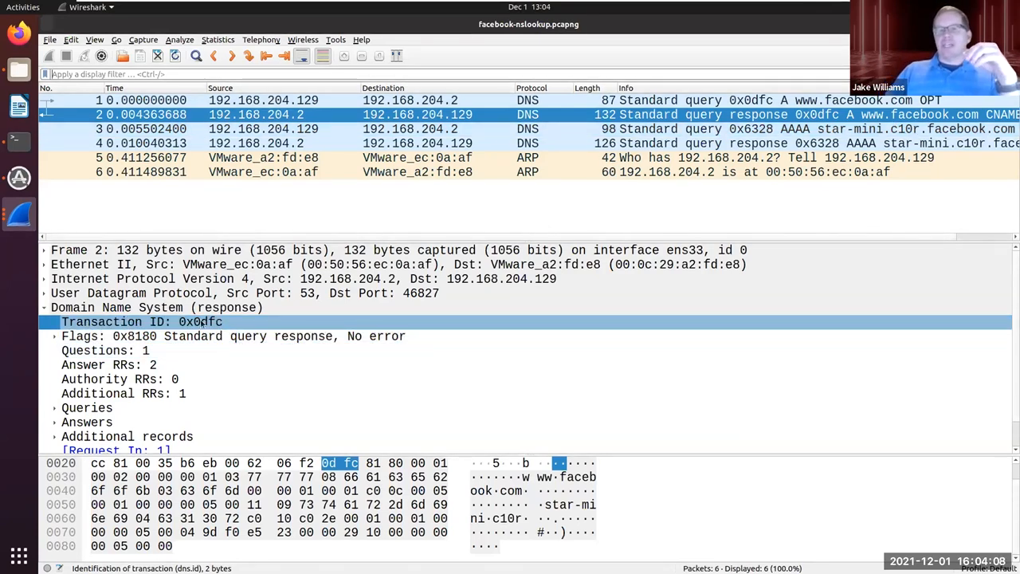
pyautogui.rightClick(203, 321)
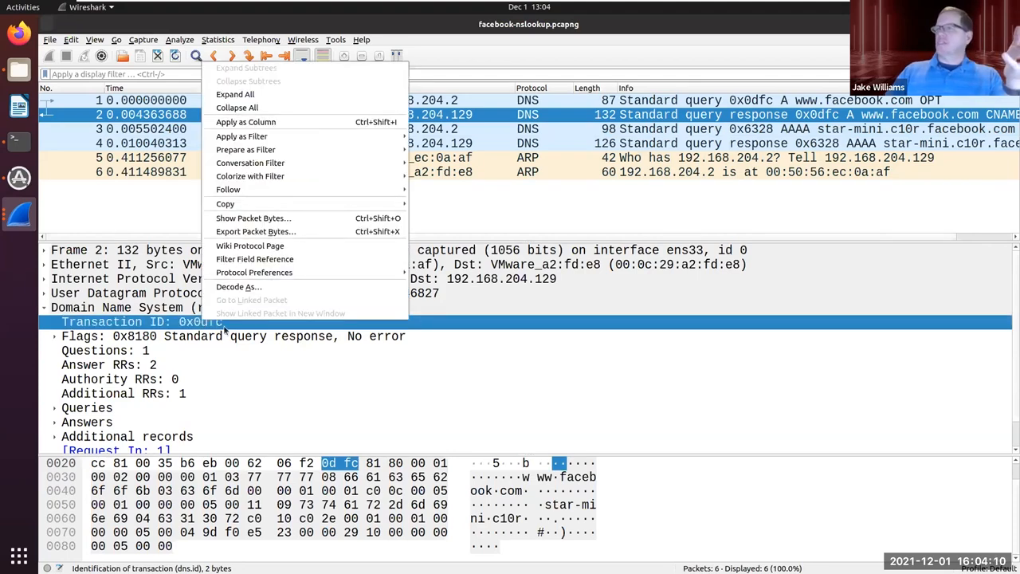
pyautogui.click(648, 106)
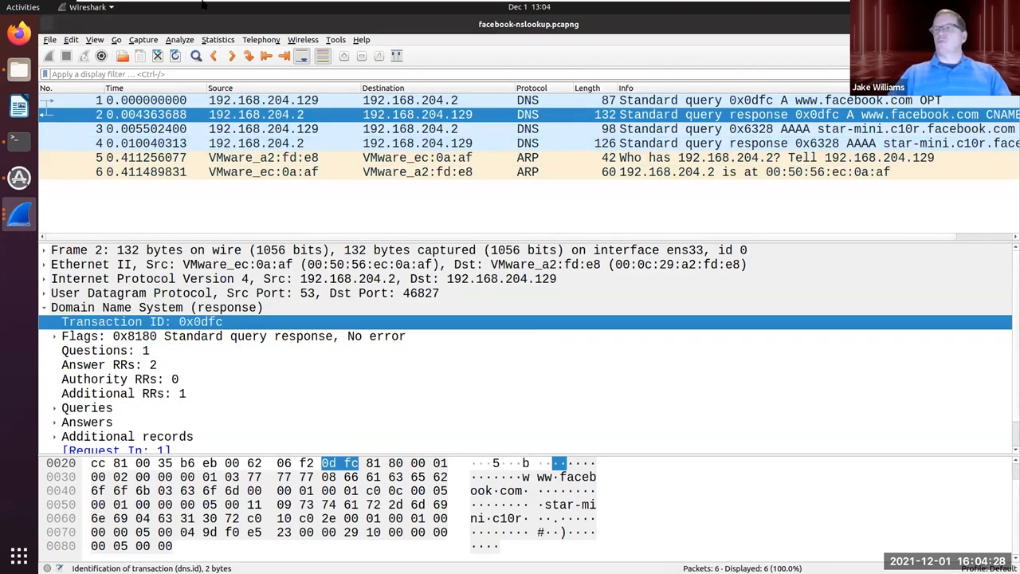
# Shrink the facebook-nslookup.pcapng window from full size and put the sans-spf.pcapng window away to reach the terminal
pyautogui.doubleClick(226, 26)
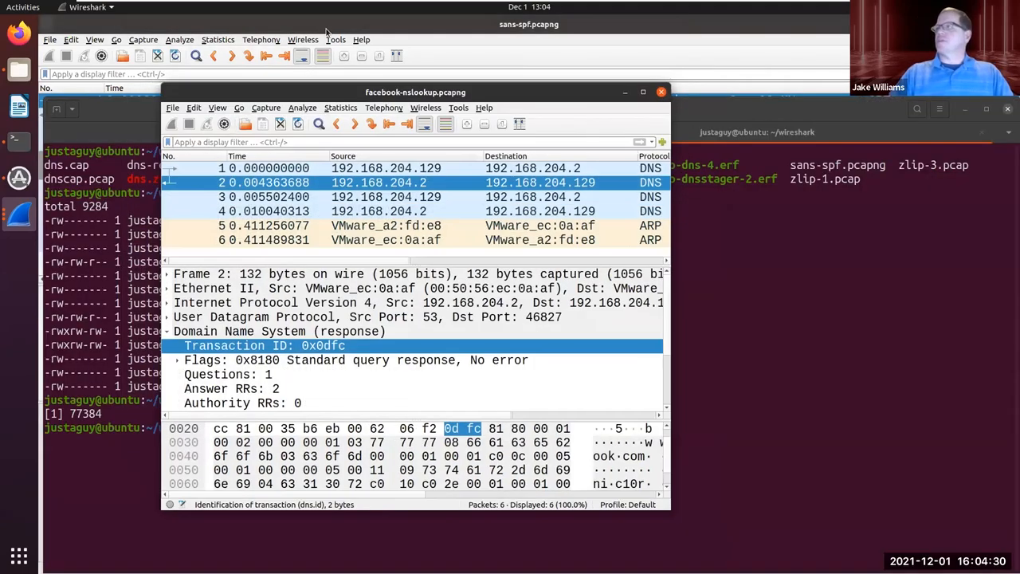
pyautogui.click(325, 29)
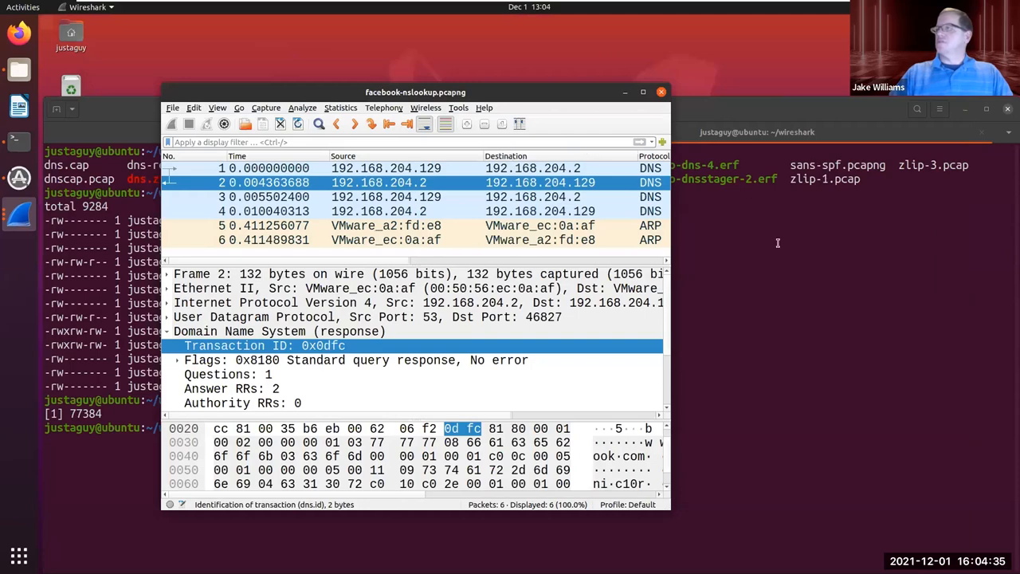
pyautogui.click(778, 243)
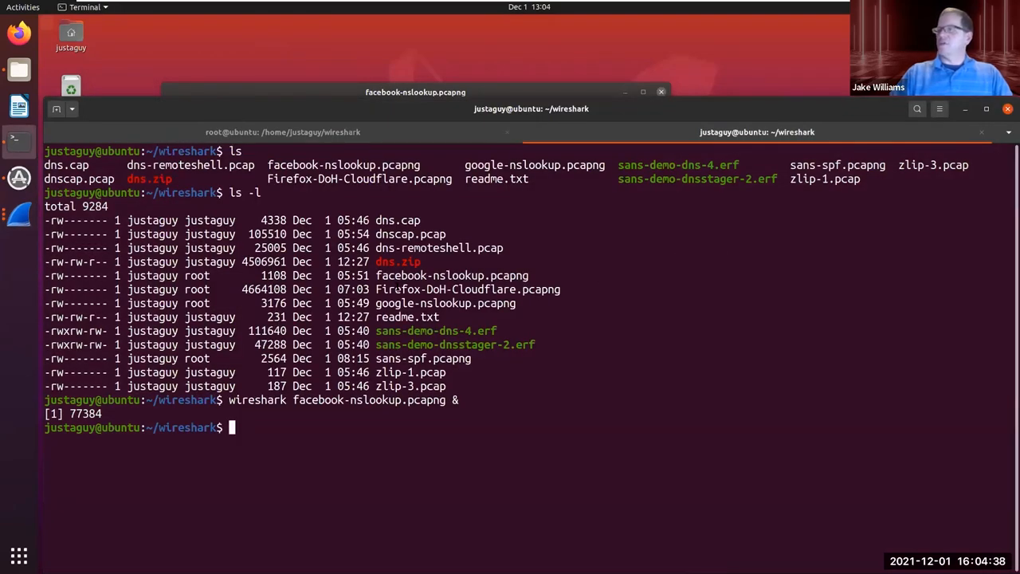
# Open the Firefox-DoH-Cloudflare.pcapng capture in Wireshark from the terminal as a background job
pyautogui.write('wireshark')
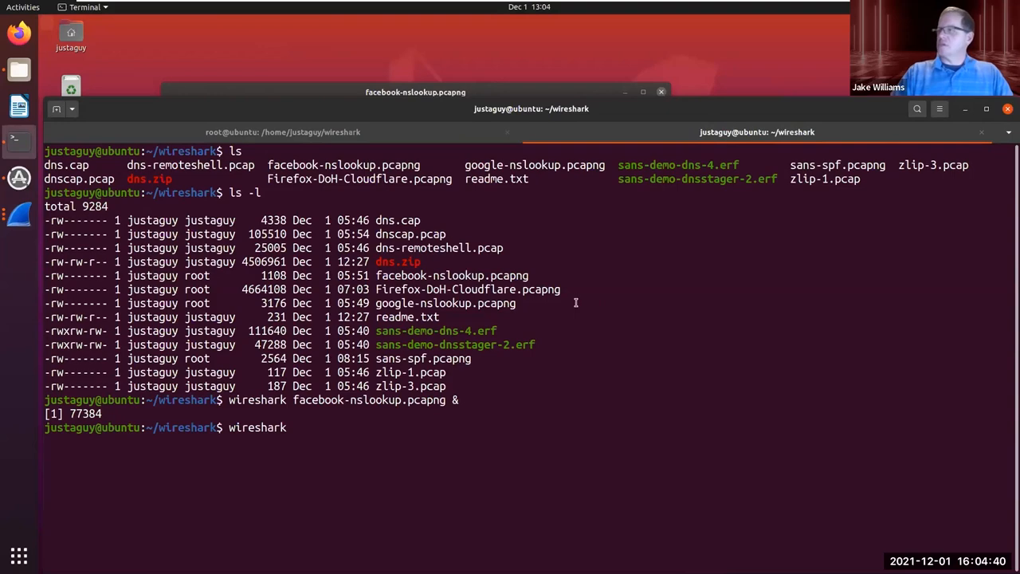
pyautogui.doubleClick(379, 289)
pyautogui.middleClick(379, 289)
pyautogui.write('&')
pyautogui.press('Return')
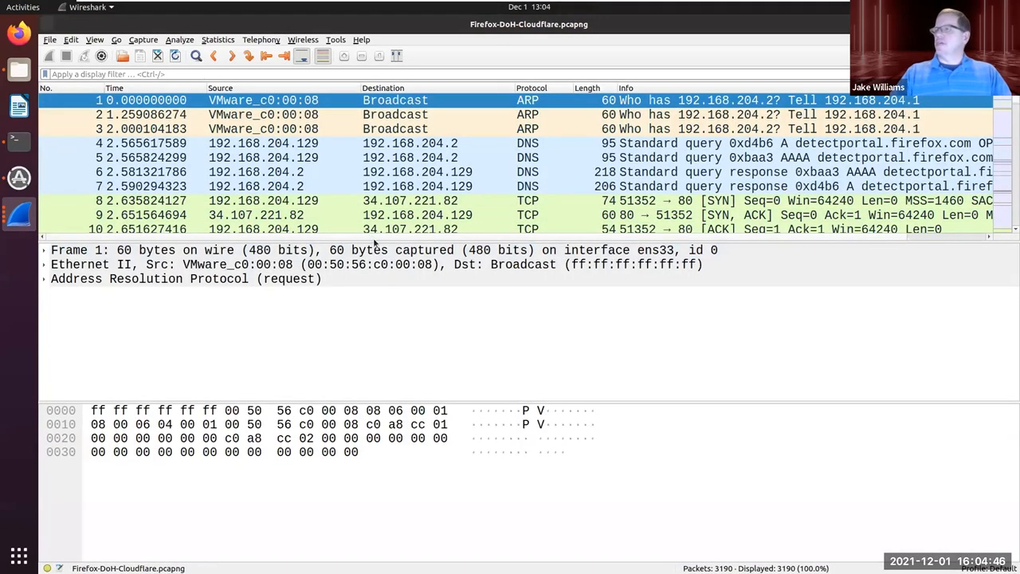
# Filter the Firefox-DoH-Cloudflare.pcapng packets with the display filter "frame contains success"
pyautogui.scroll(-15, 369, 202)
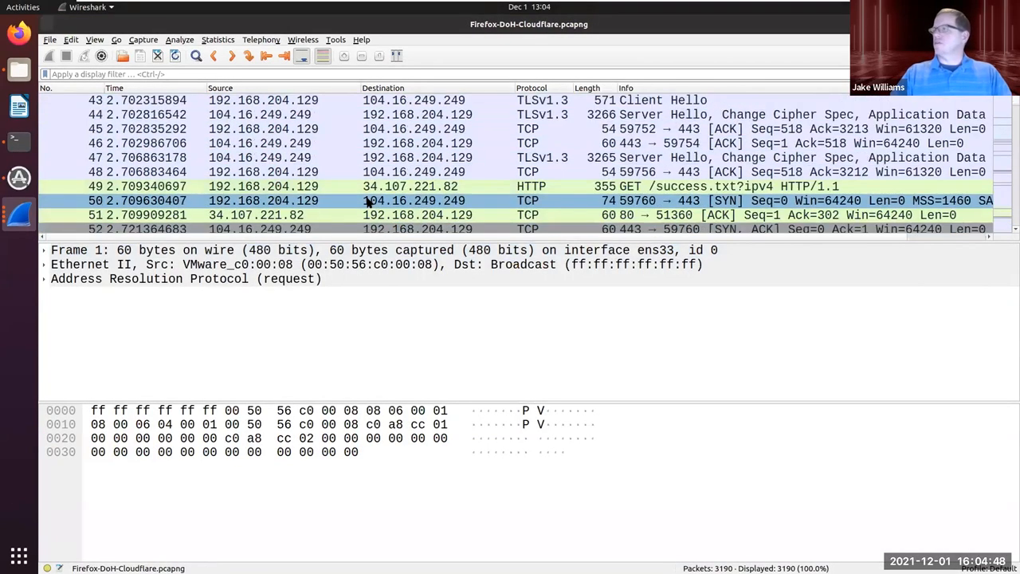
pyautogui.scroll(3, 368, 201)
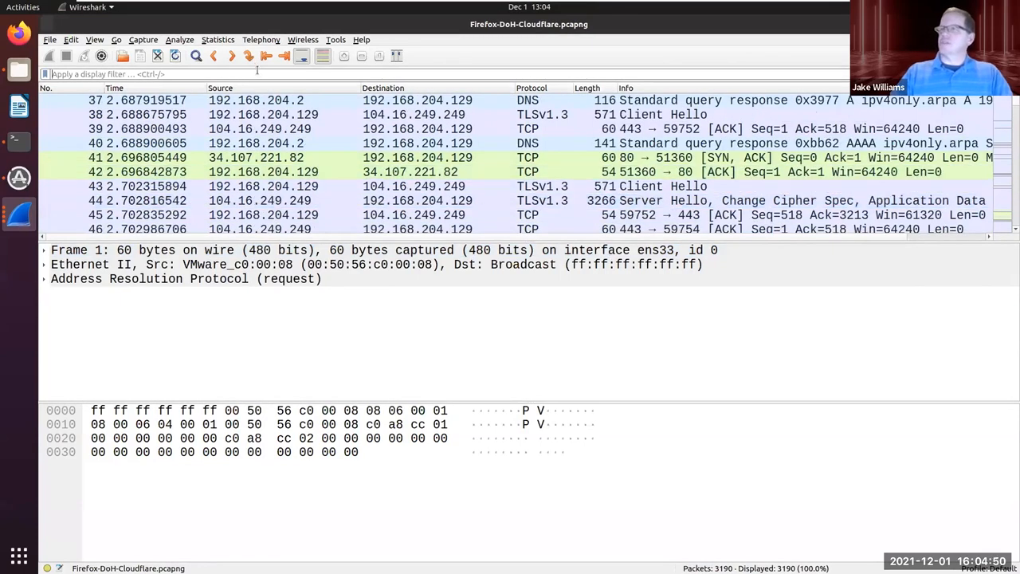
pyautogui.click(258, 70)
pyautogui.write('frame cont')
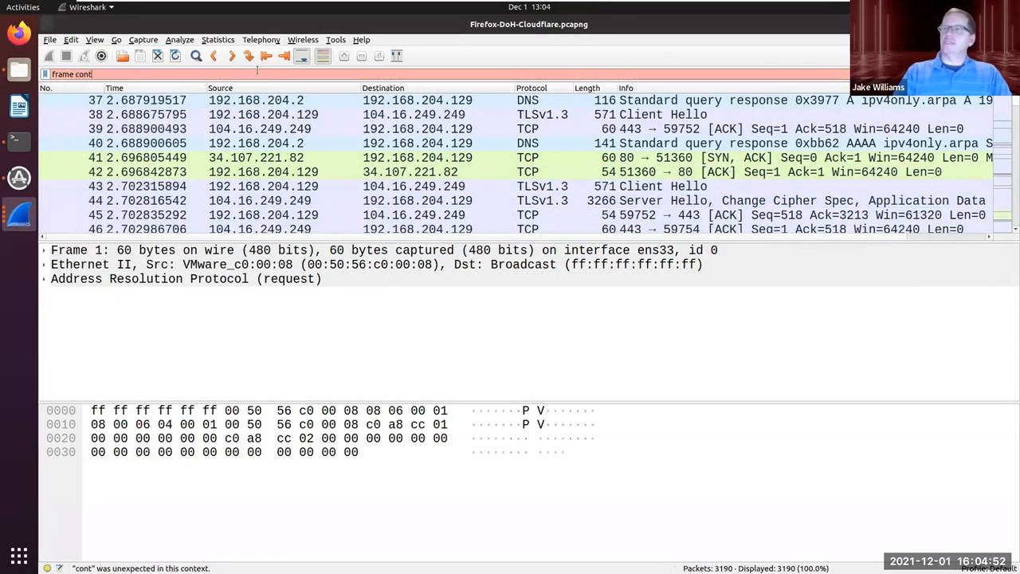
pyautogui.write('ains success')
pyautogui.press('Return')
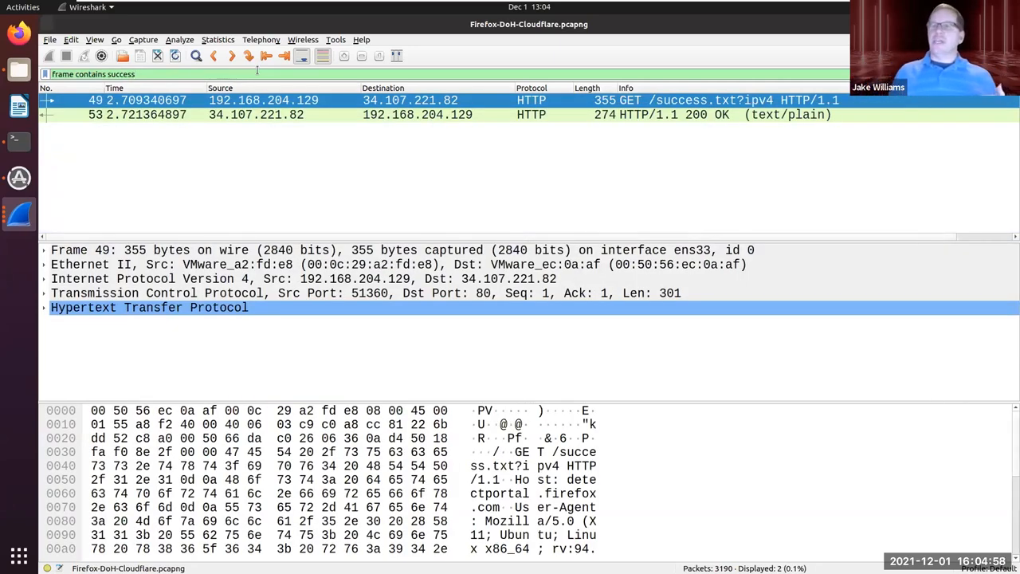
# Narrow the display filter to "frame contains success.txt" and apply it
pyautogui.tripleClick(152, 73)
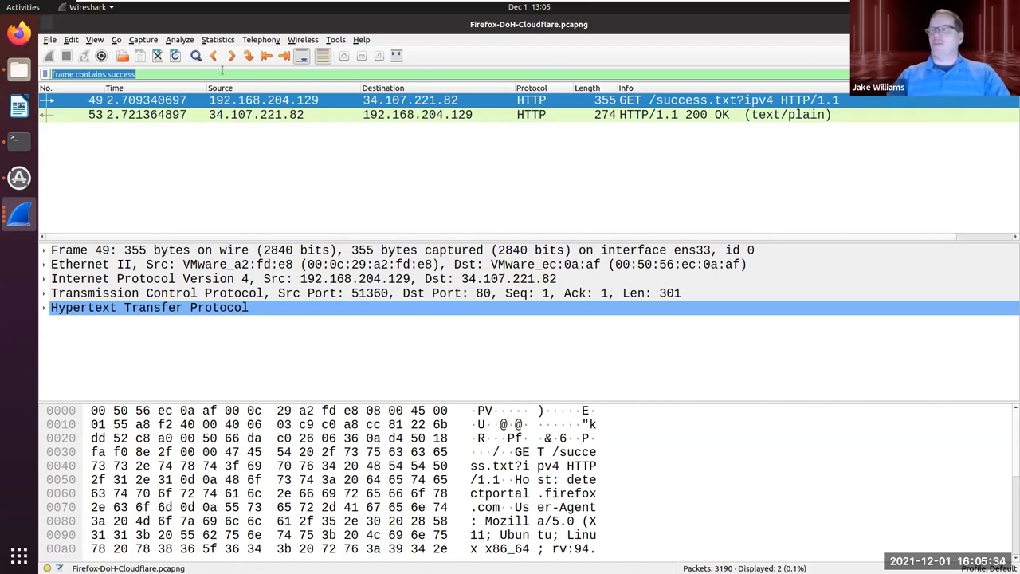
pyautogui.click(223, 70)
pyautogui.write('.txt')
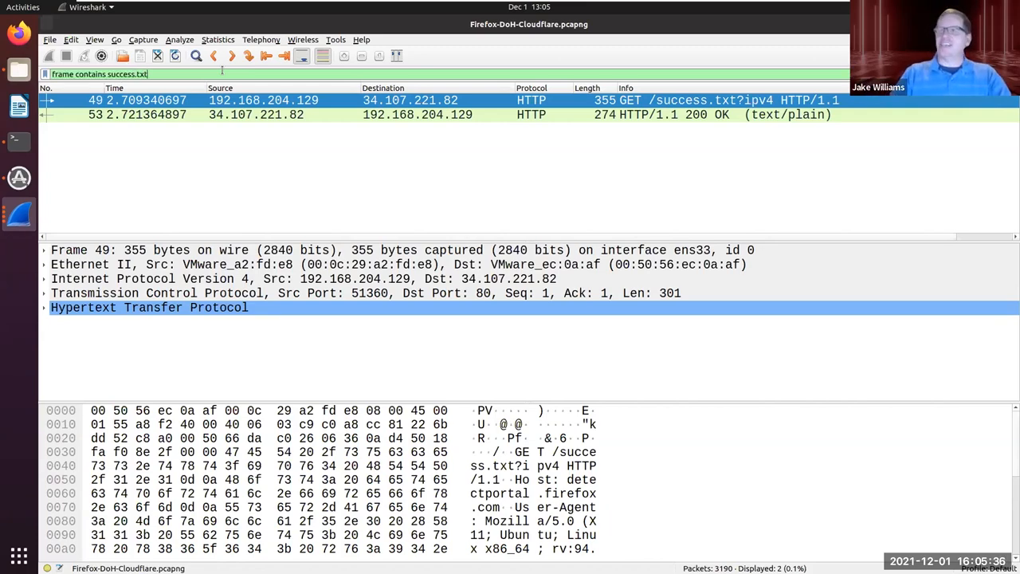
pyautogui.press('Return')
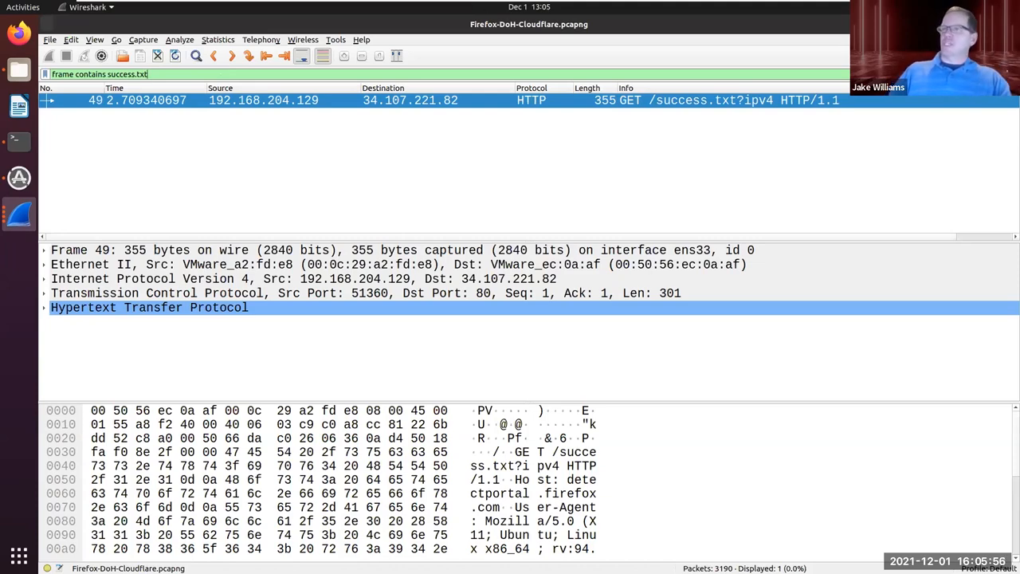
# Return to the facebook-nslookup.pcapng capture window and maximize it
pyautogui.click(19, 213)
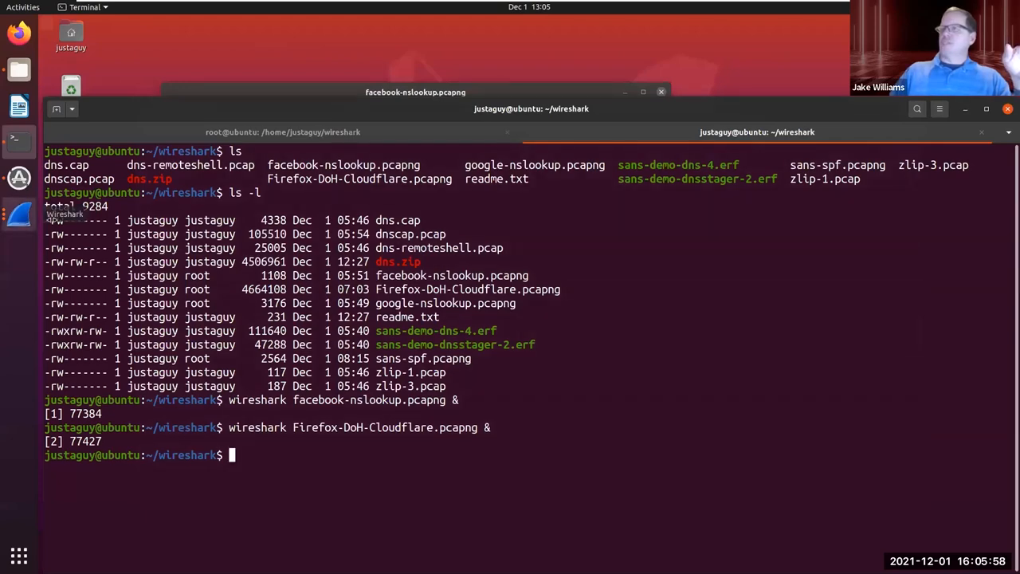
pyautogui.click(475, 92)
pyautogui.doubleClick(475, 92)
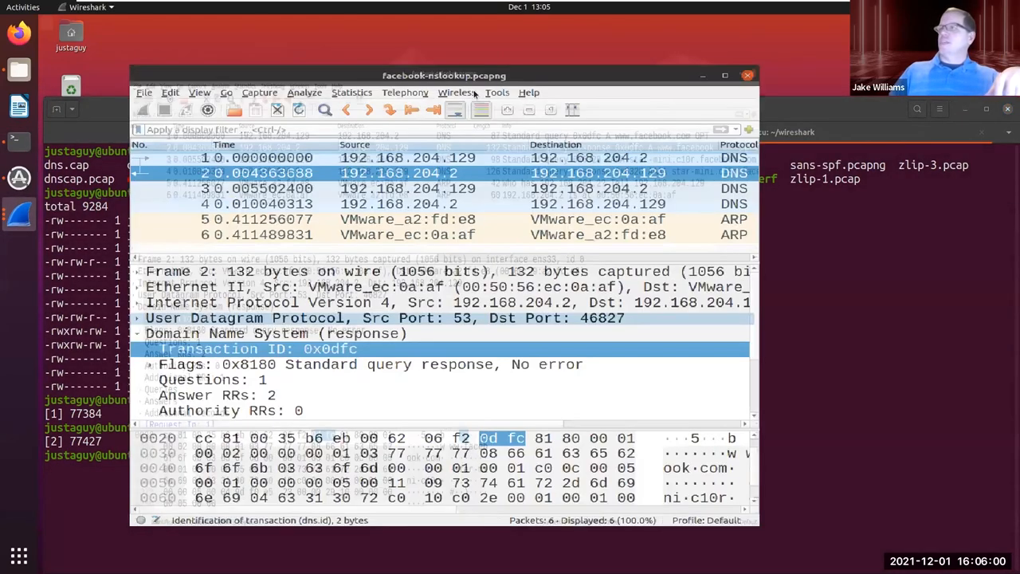
# Apply the display filter "frame contains facebook.com" to the facebook-nslookup.pcapng capture
pyautogui.click(452, 73)
pyautogui.write('frame contains')
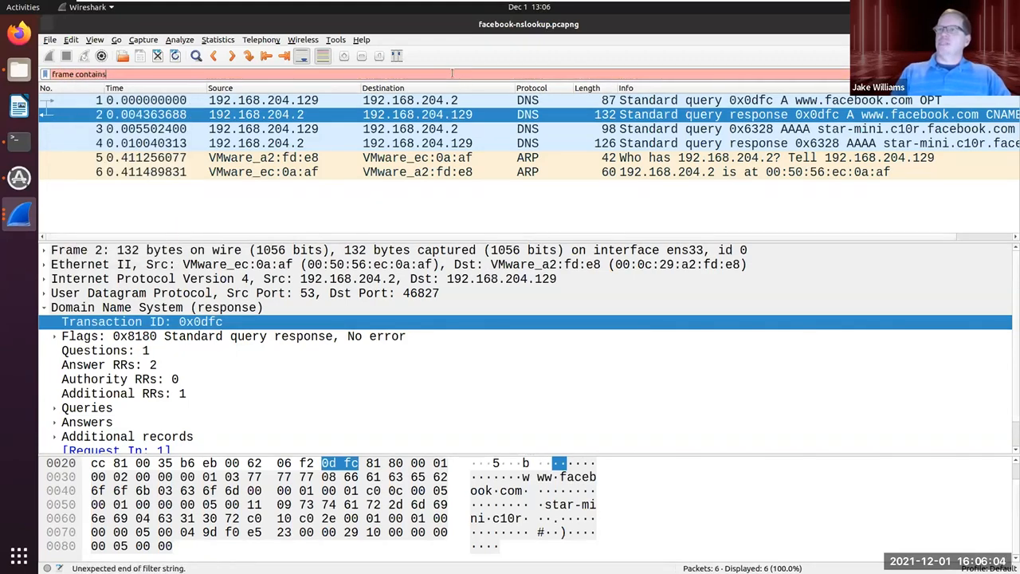
pyautogui.write(' fac')
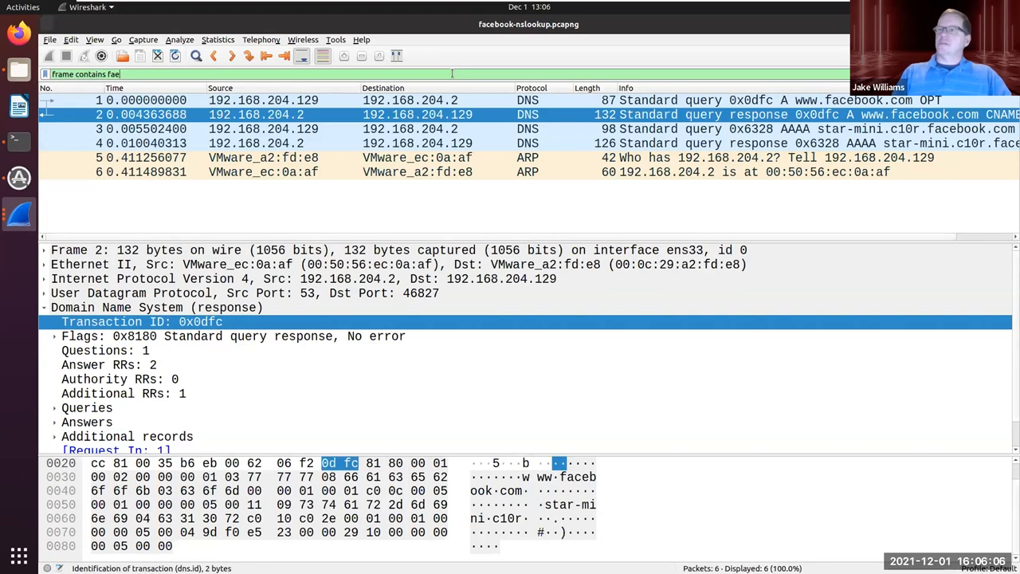
pyautogui.press('BackSpace')
pyautogui.write('cebook.com')
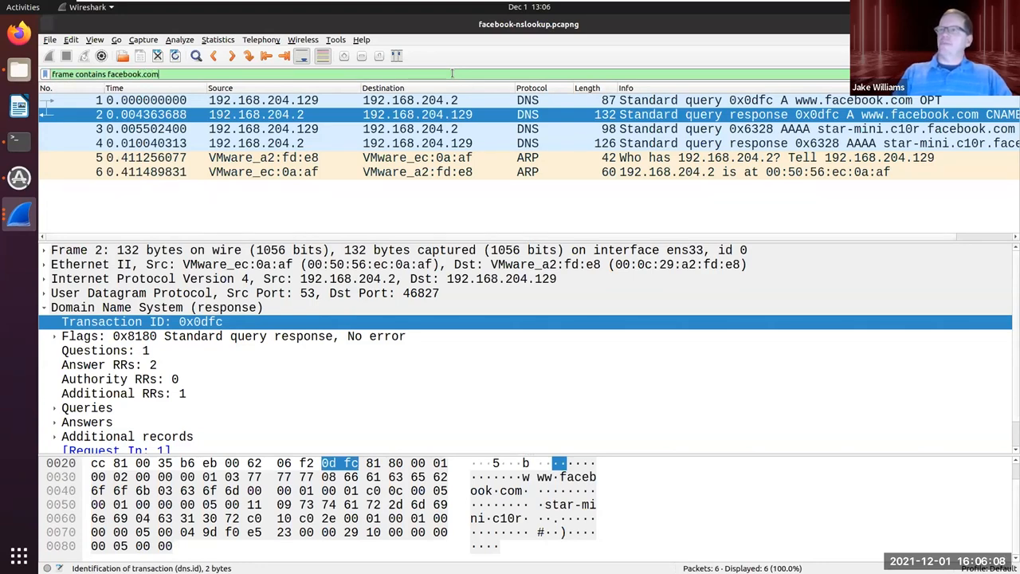
pyautogui.press('Return')
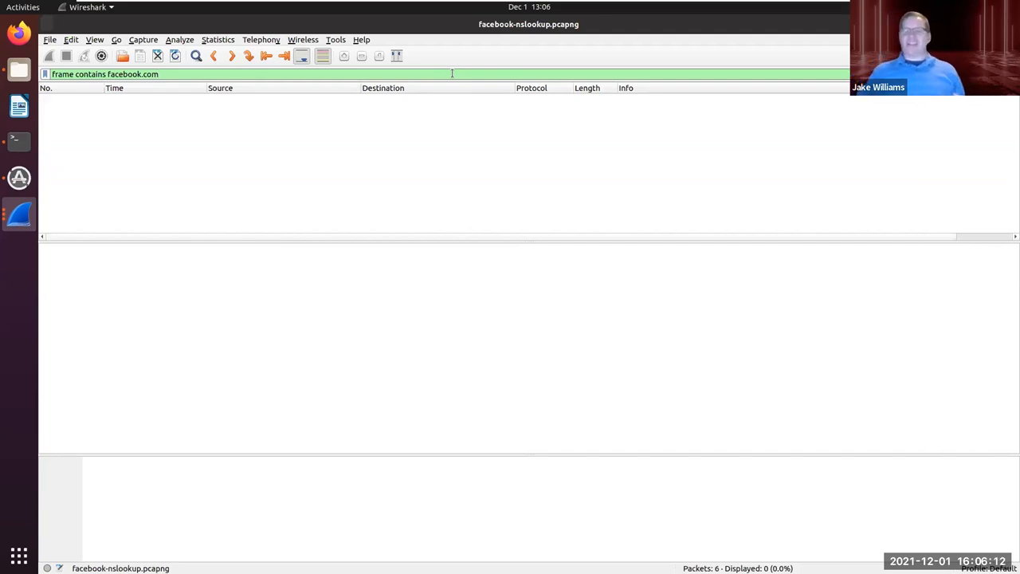
# Clear the display filter so that all packets in the facebook-nslookup.pcapng capture are listed
pyautogui.tripleClick(210, 75)
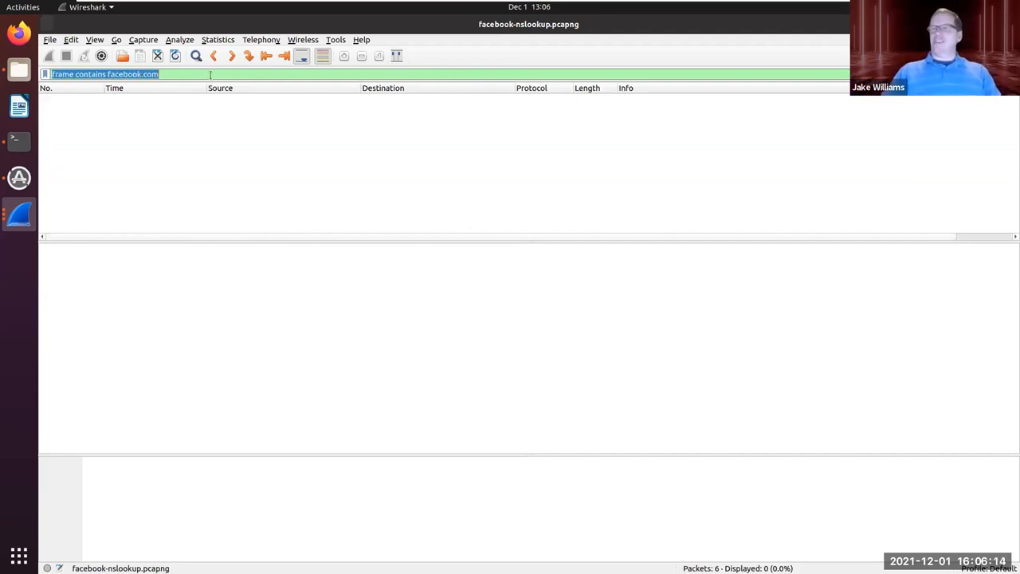
pyautogui.press('BackSpace')
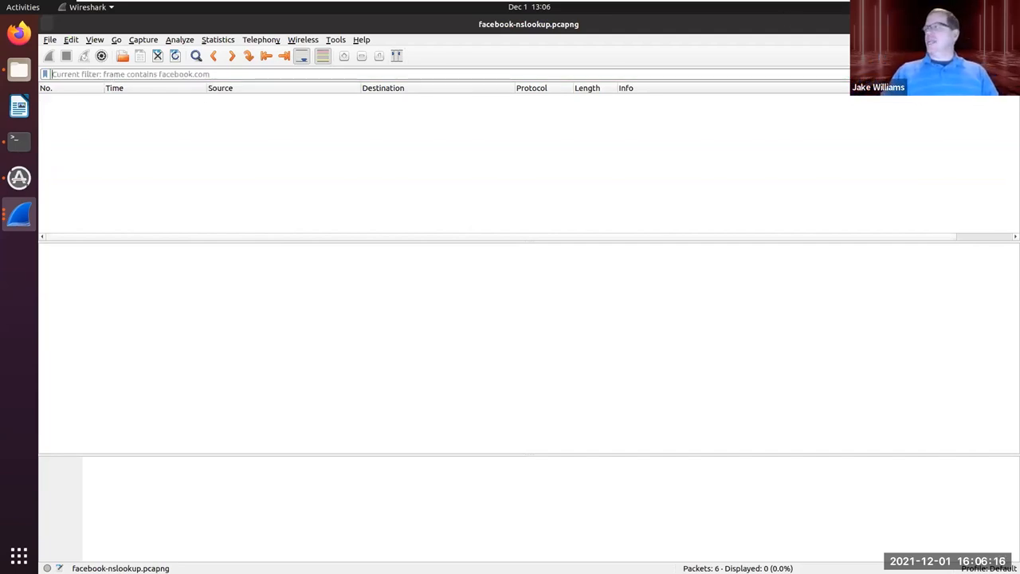
pyautogui.press('Return')
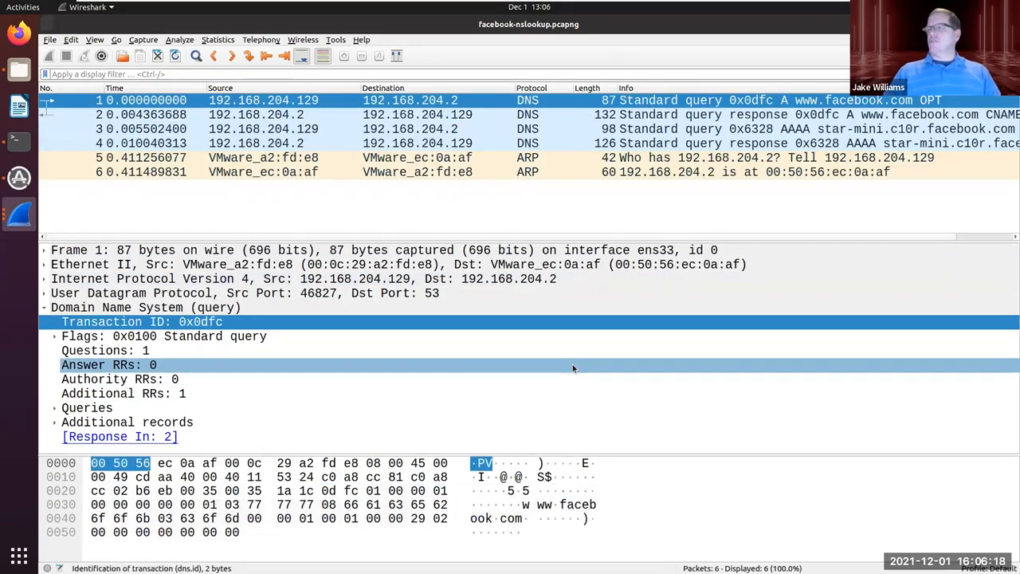
pyautogui.click(569, 506)
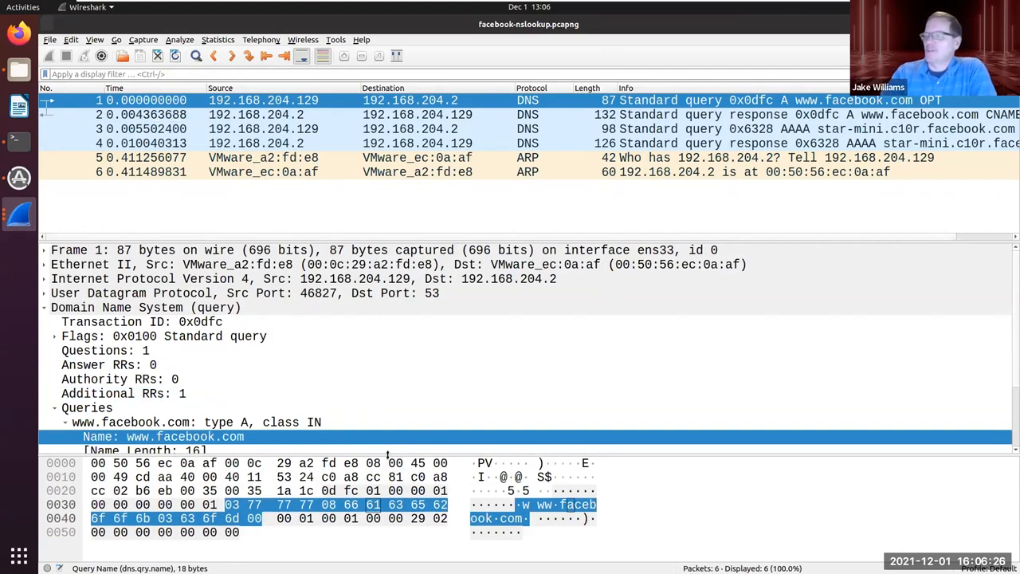
pyautogui.moveTo(388, 454); pyautogui.dragTo(395, 329)
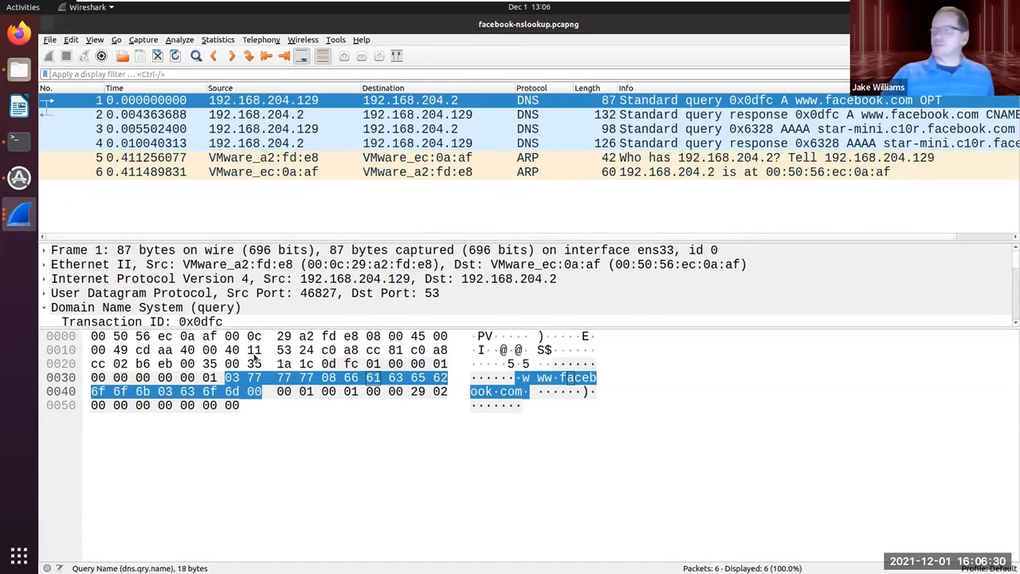
pyautogui.scroll(-1, 294, 301)
pyautogui.scroll(-3, 293, 301)
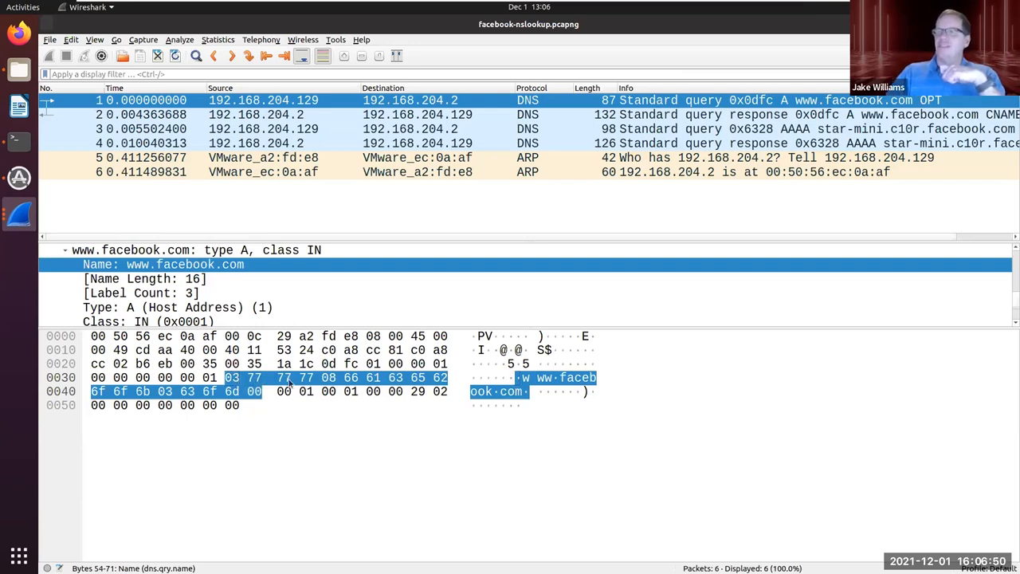
# Switch to the terminal and start a python3 interpreter
pyautogui.click(20, 139)
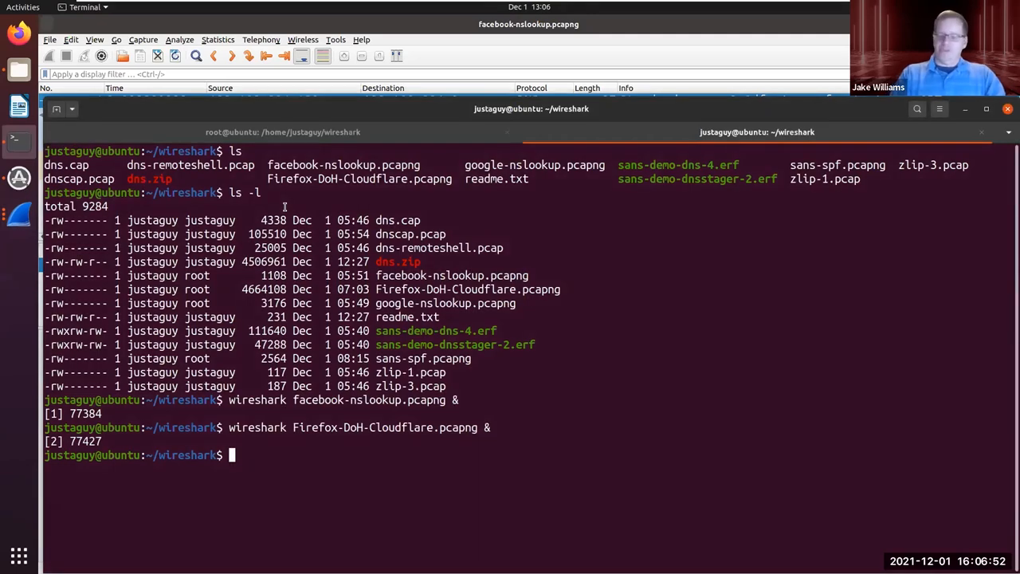
pyautogui.write('python3')
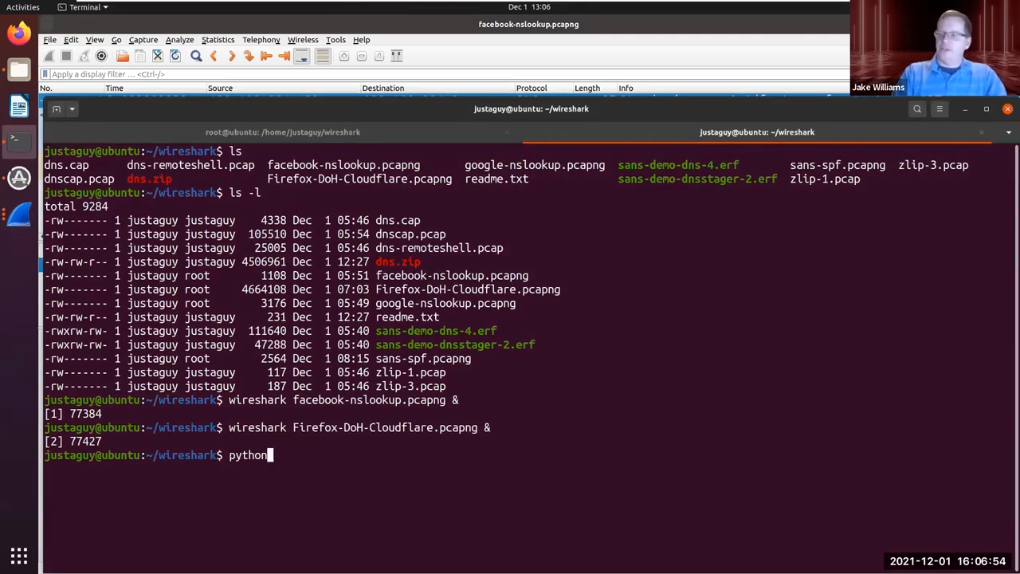
pyautogui.press('Return')
# Convert the hex byte 0x77 to its character in Python by evaluating chr(0x77)
pyautogui.write('ord')
pyautogui.press('BackSpace')
pyautogui.press('BackSpace')
pyautogui.press('BackSpace')
pyautogui.write('cur')
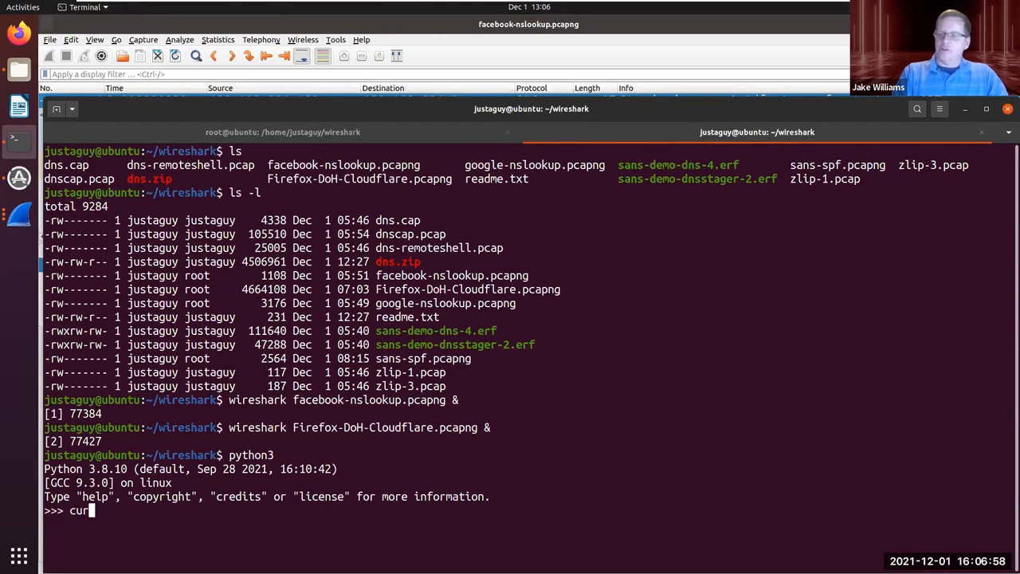
pyautogui.press('BackSpace')
pyautogui.press('BackSpace')
pyautogui.write('r')
pyautogui.press('BackSpace')
pyautogui.write('hr(0x77)(')
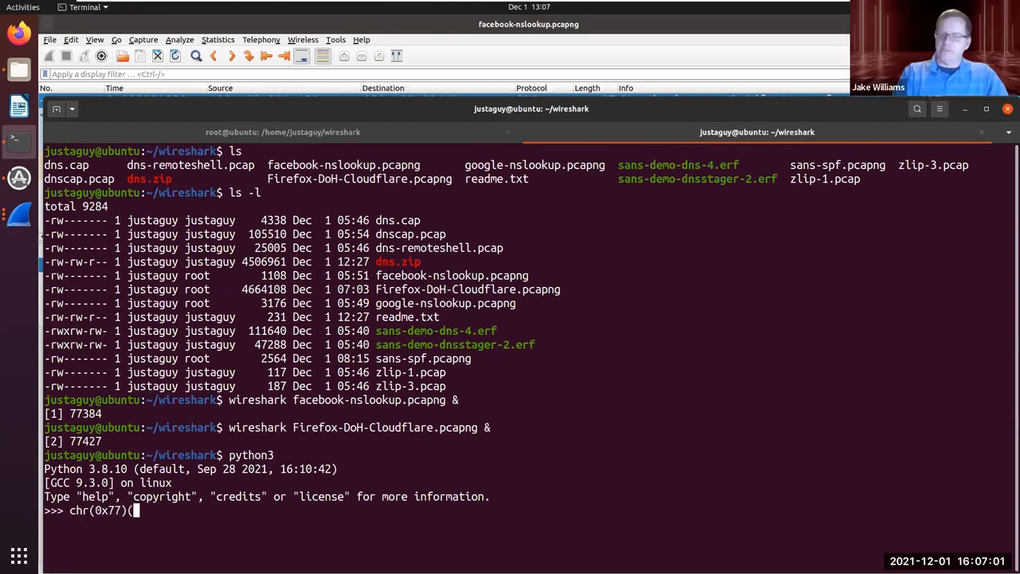
pyautogui.press('BackSpace')
pyautogui.press('Return')
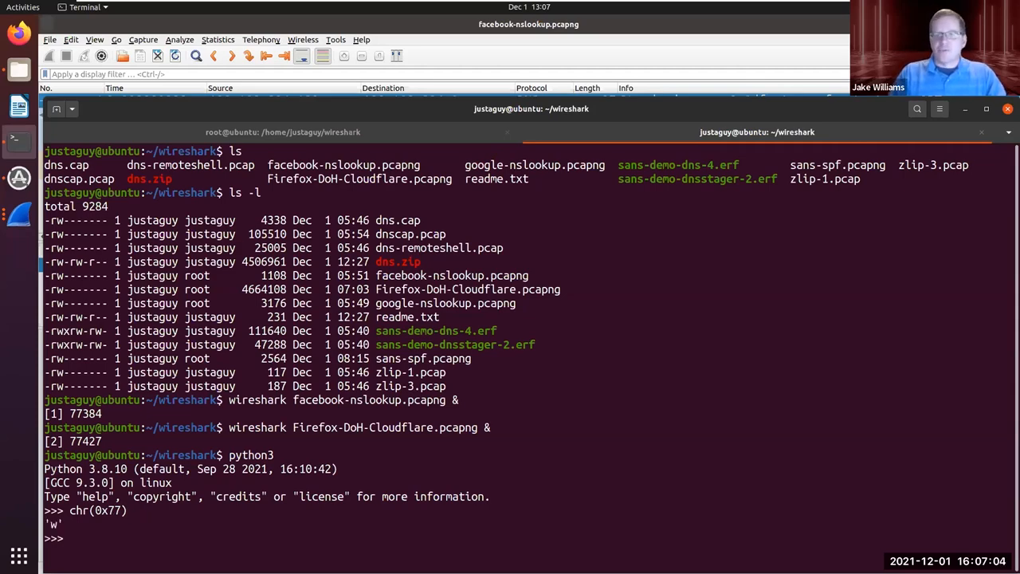
# Return to the facebook-nslookup.pcapng capture in Wireshark and examine the query name bytes of packet 1
pyautogui.moveTo(296, 100)
pyautogui.mouseDown()
pyautogui.moveTo(303, 170)
pyautogui.moveTo(303, 82)
pyautogui.mouseUp()
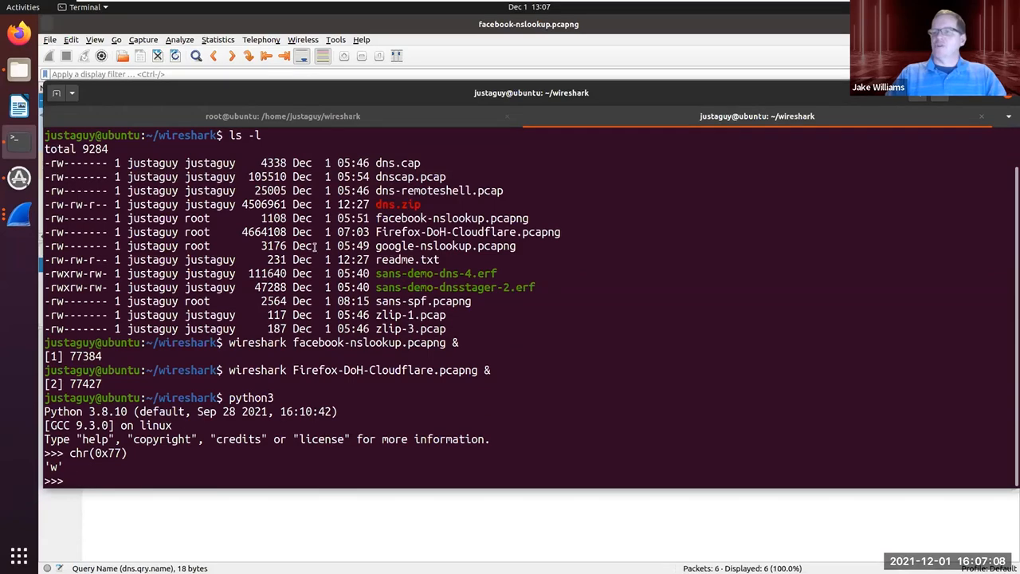
pyautogui.click(272, 34)
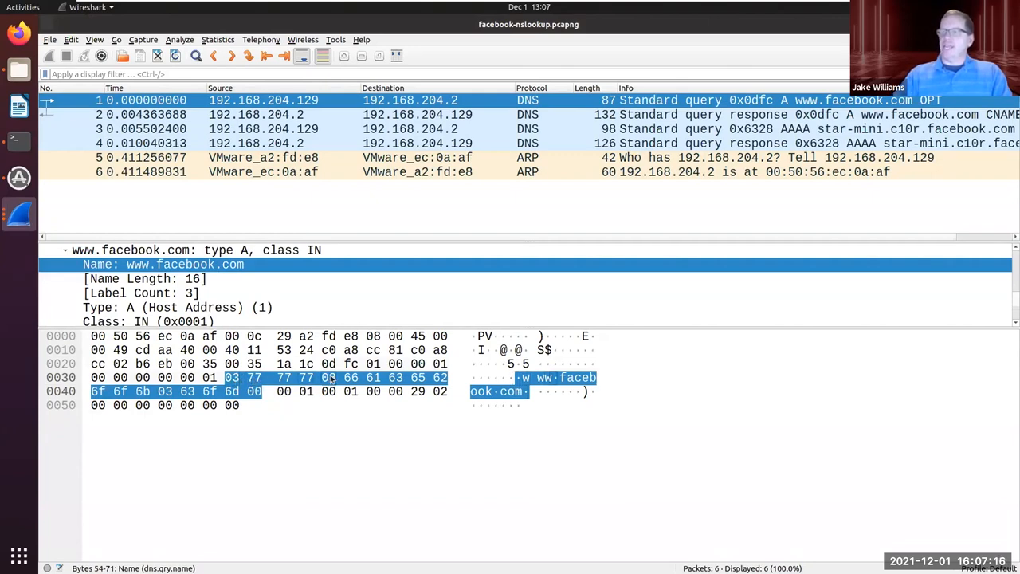
pyautogui.click(164, 392)
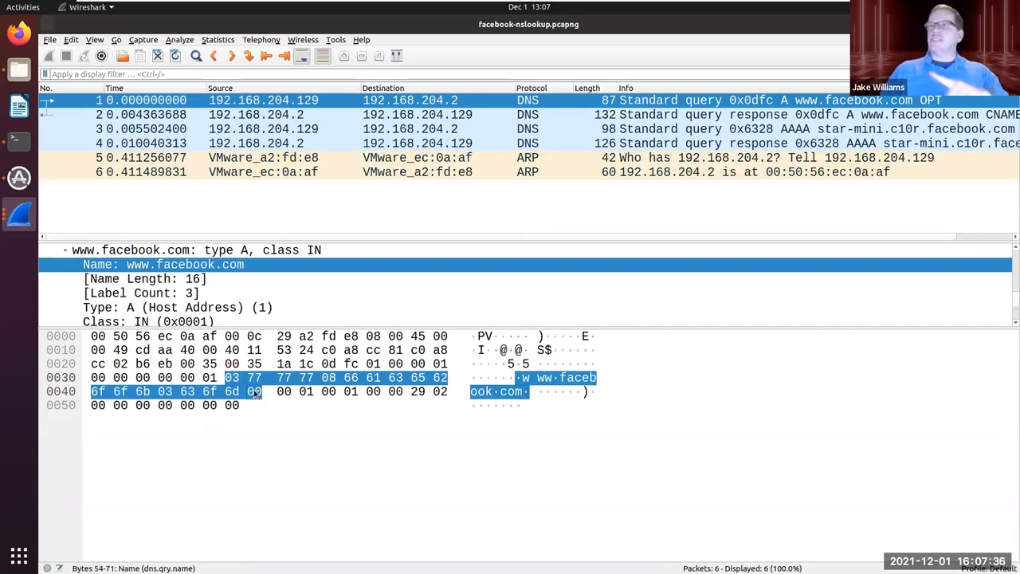
# Apply the display filter "frame contains facebook", and extend it to "frame contains facebook.com" to compare the matches
pyautogui.click(269, 73)
pyautogui.write('fra')
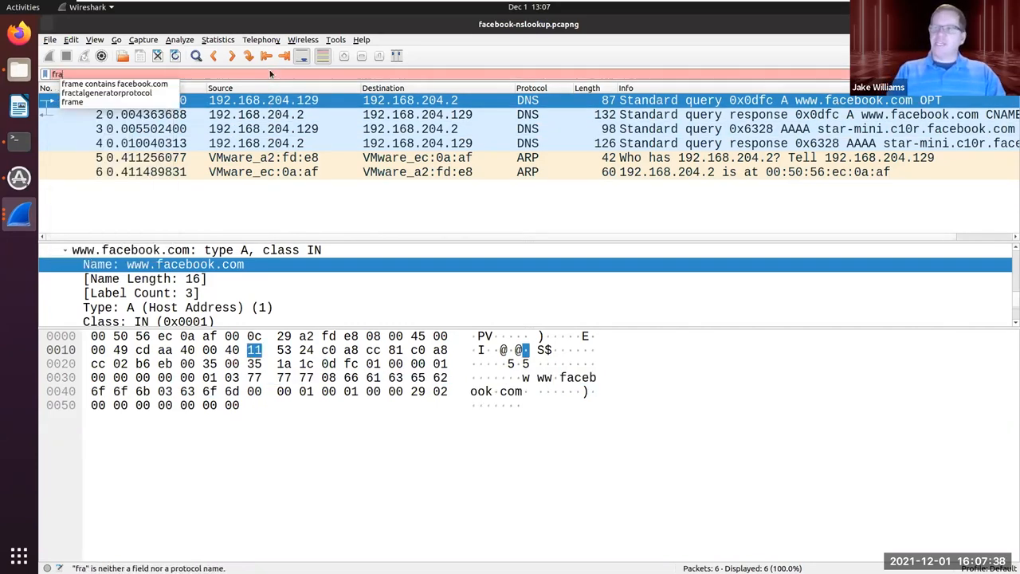
pyautogui.write('me contains facebook')
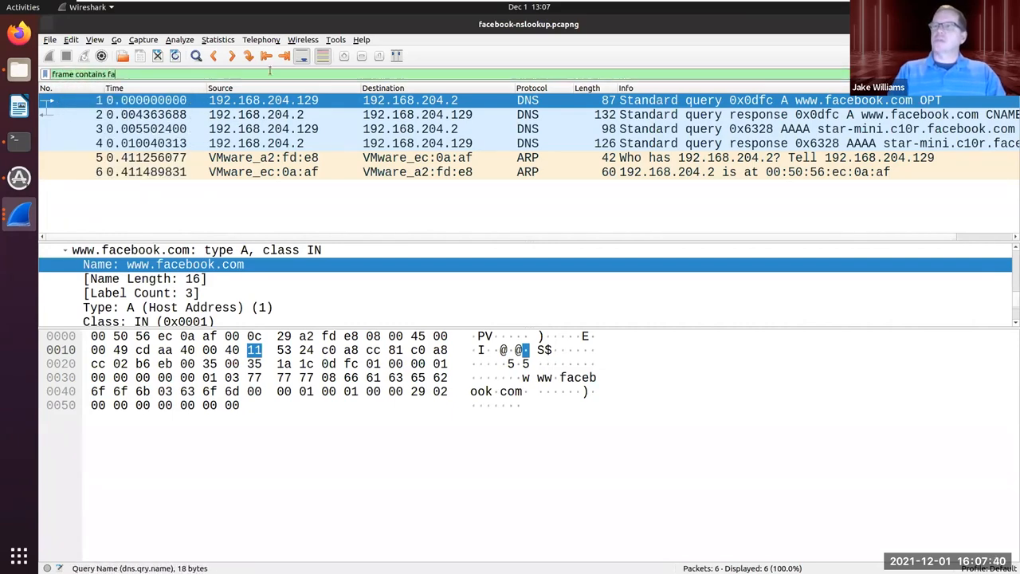
pyautogui.press('Return')
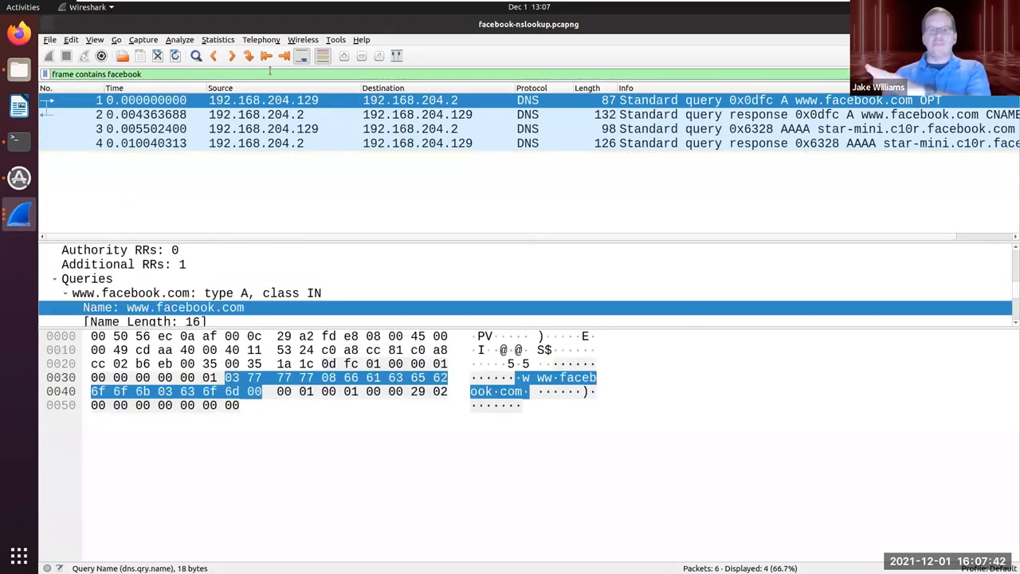
pyautogui.write('.com')
pyautogui.press('Return')
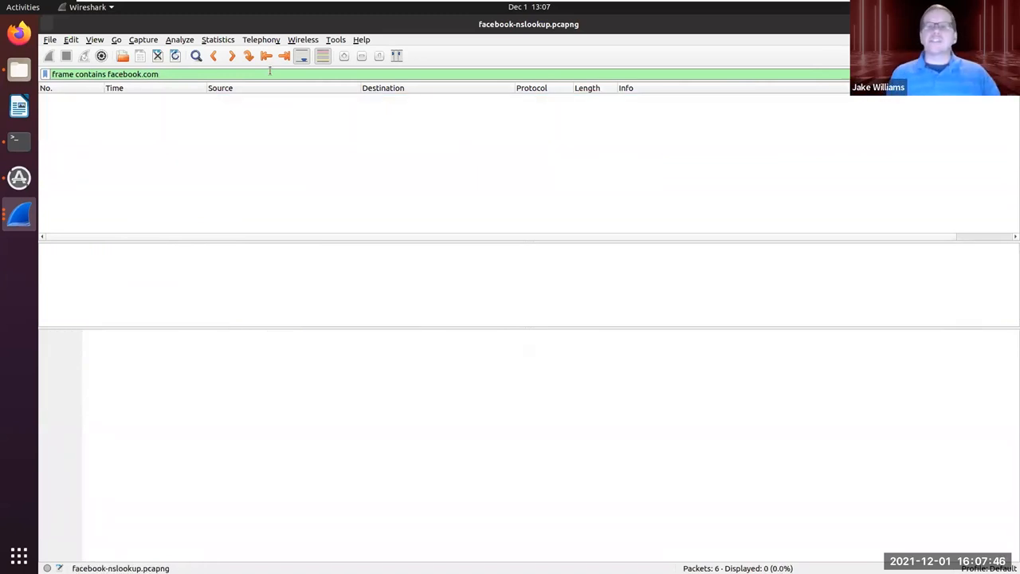
# Change the display filter to "frame contains facebook and frame contains com" and apply it
pyautogui.press('BackSpace')
pyautogui.write('and fam')
pyautogui.press('BackSpace')
pyautogui.press('BackSpace')
pyautogui.write('rame contains')
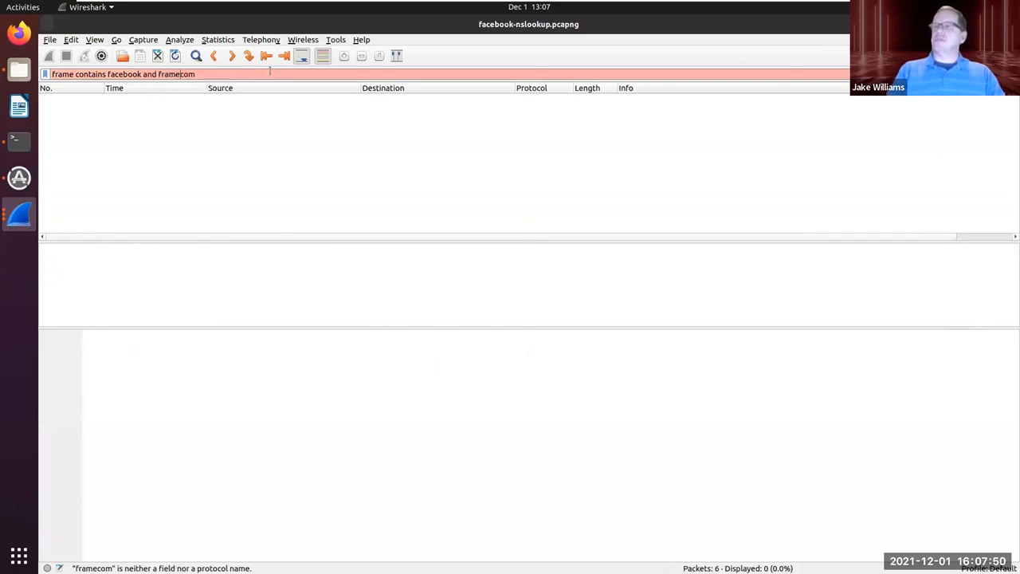
pyautogui.press('Return')
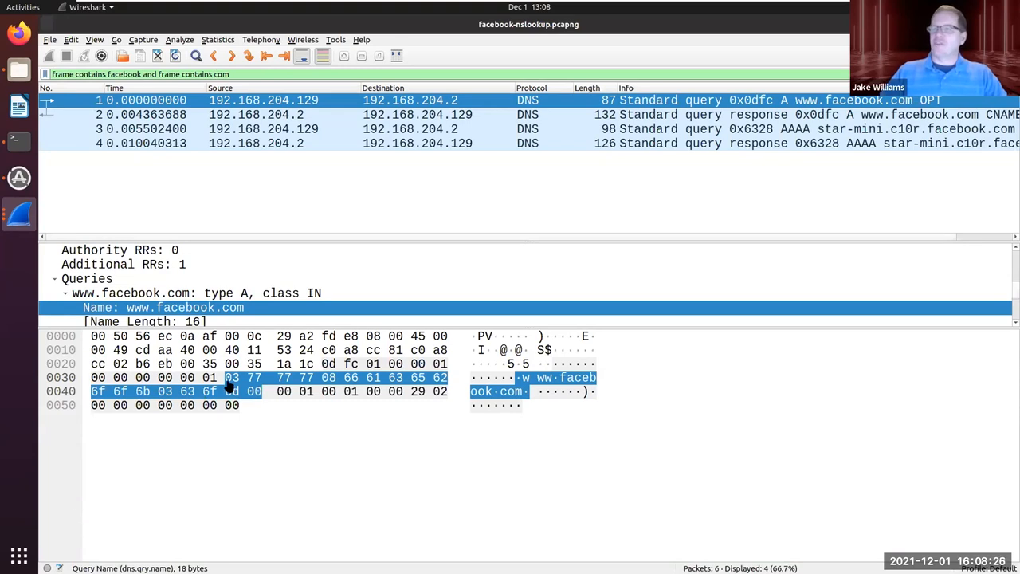
# Select packet 3, the AAAA query for star-mini.c10r.facebook.com, and enlarge the packet details area
pyautogui.click(325, 391)
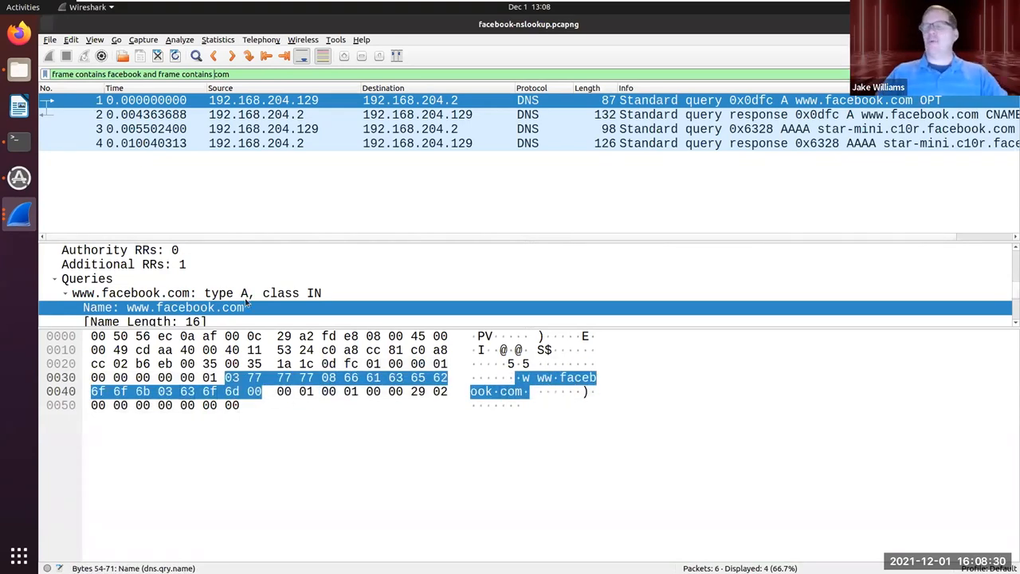
pyautogui.click(538, 128)
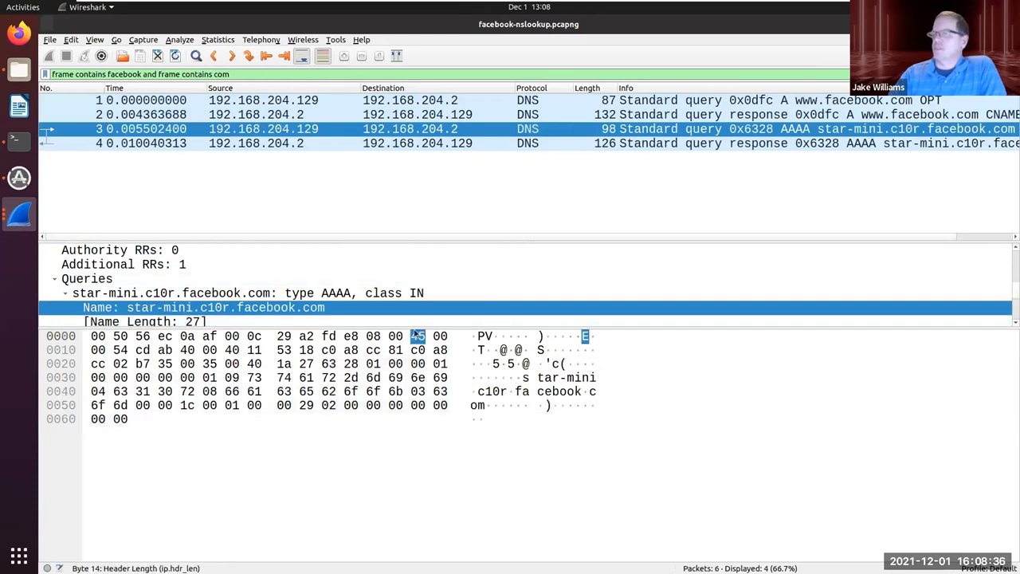
pyautogui.moveTo(422, 327); pyautogui.dragTo(423, 408)
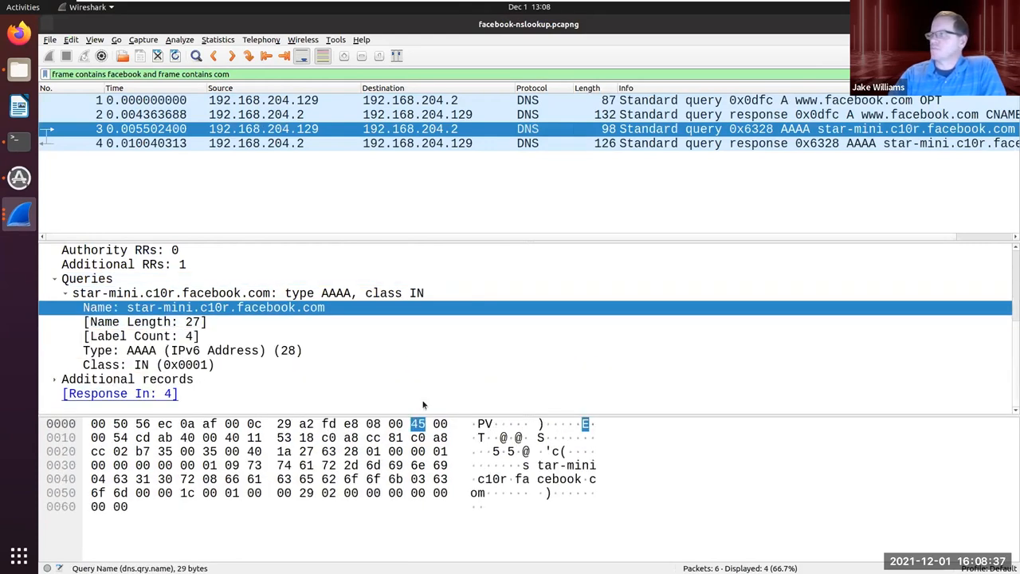
# Expand the answers of response packet 2 and inspect its CNAME and A records
pyautogui.click(657, 115)
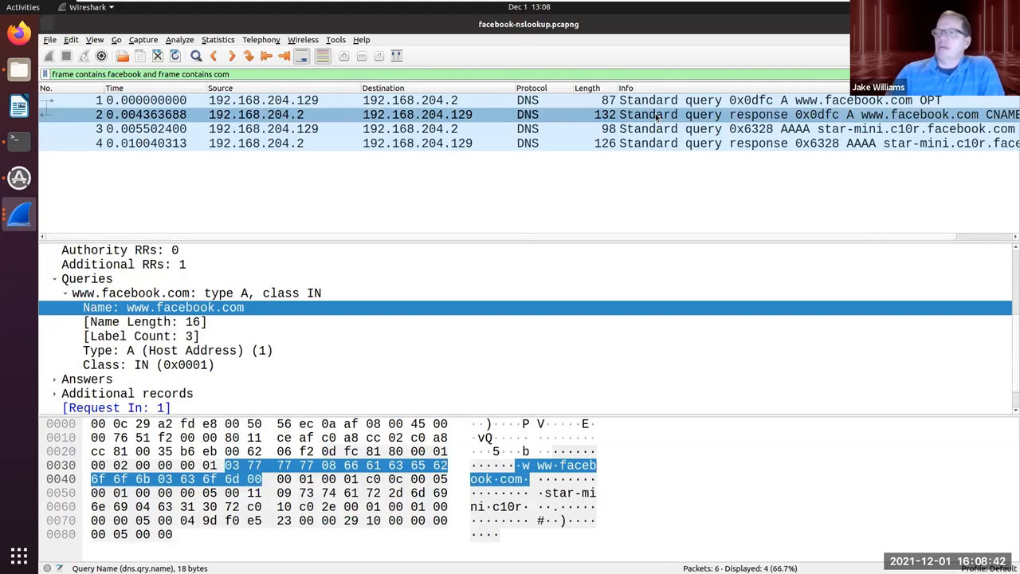
pyautogui.click(55, 380)
pyautogui.scroll(-2, 369, 392)
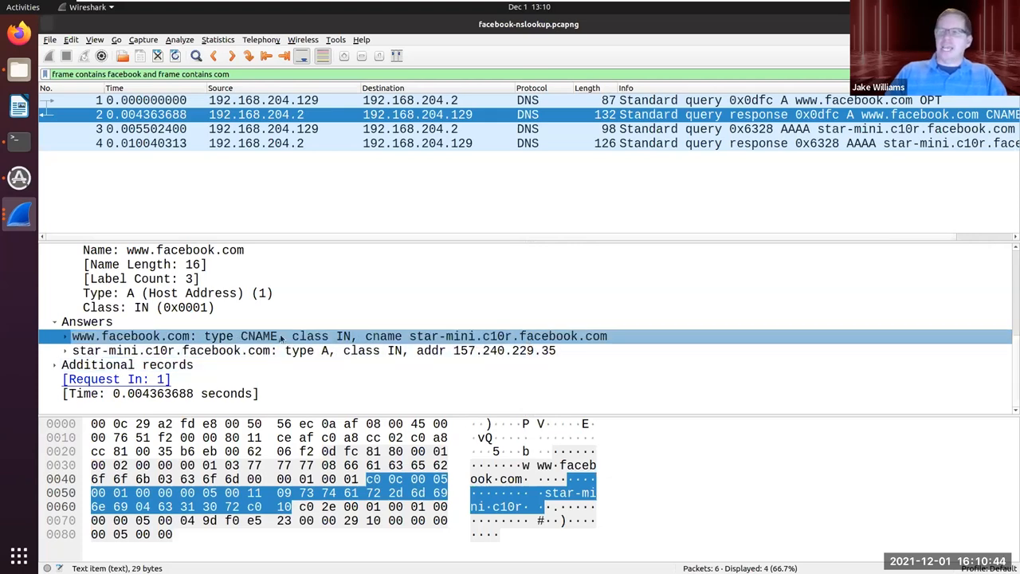
pyautogui.click(165, 352)
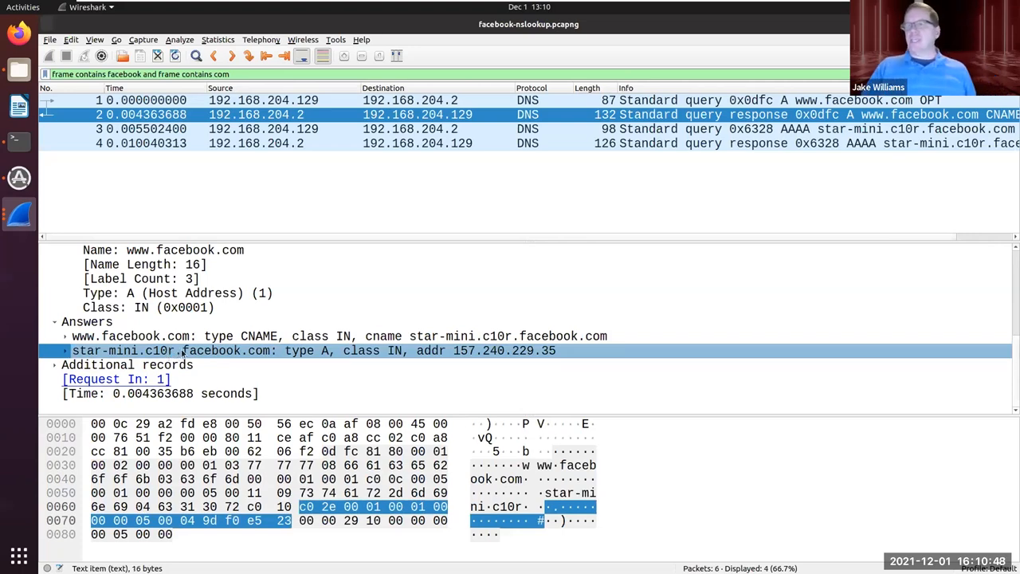
pyautogui.click(247, 356)
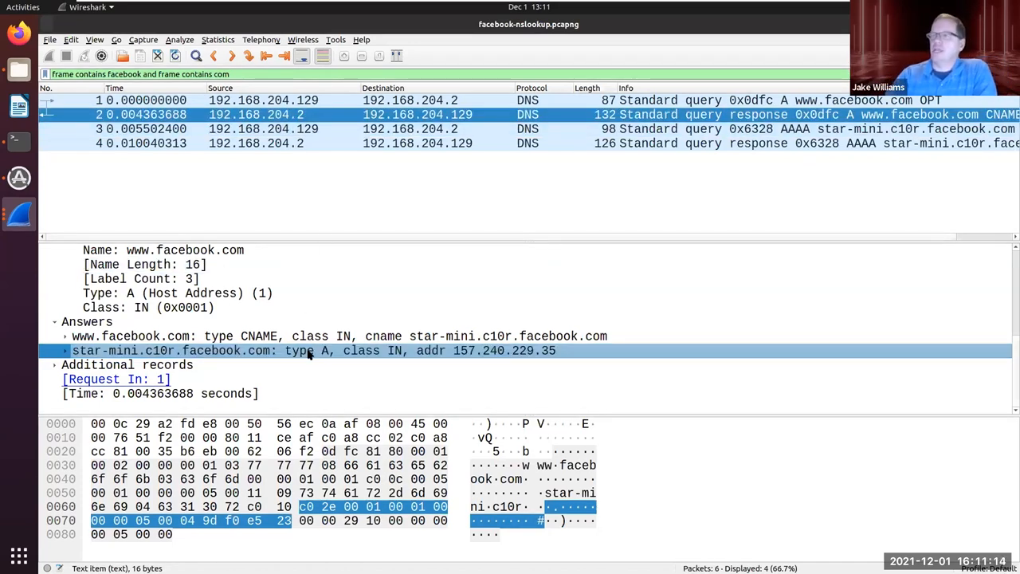
pyautogui.click(330, 336)
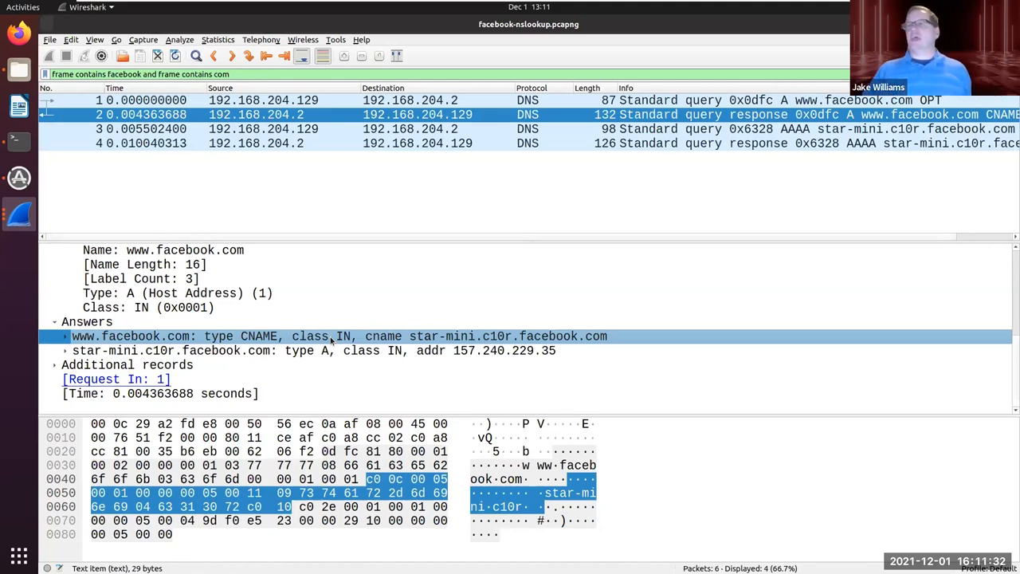
# Inspect the AAAA query in packet 3 and its response in packet 4
pyautogui.click(541, 128)
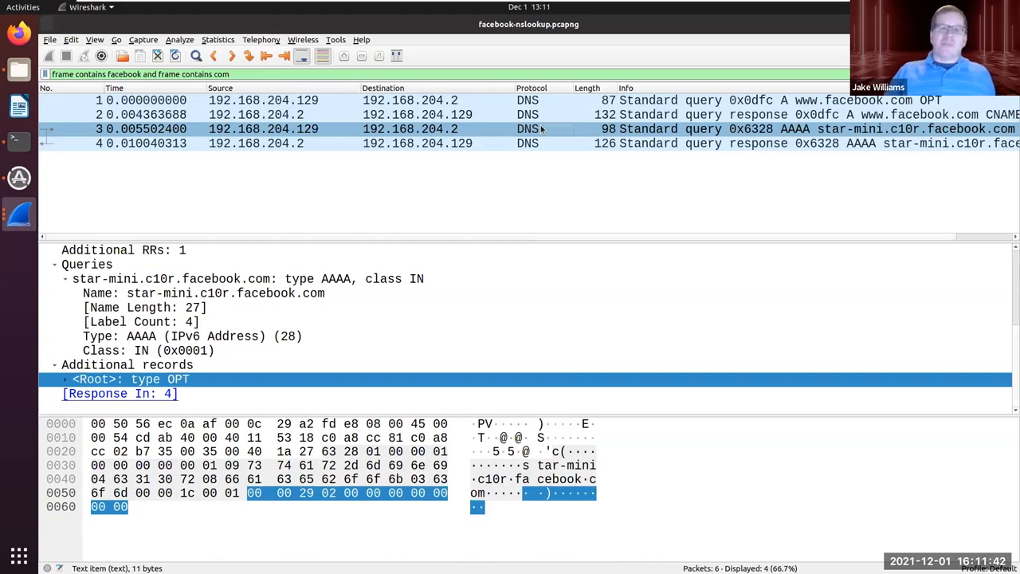
pyautogui.click(541, 130)
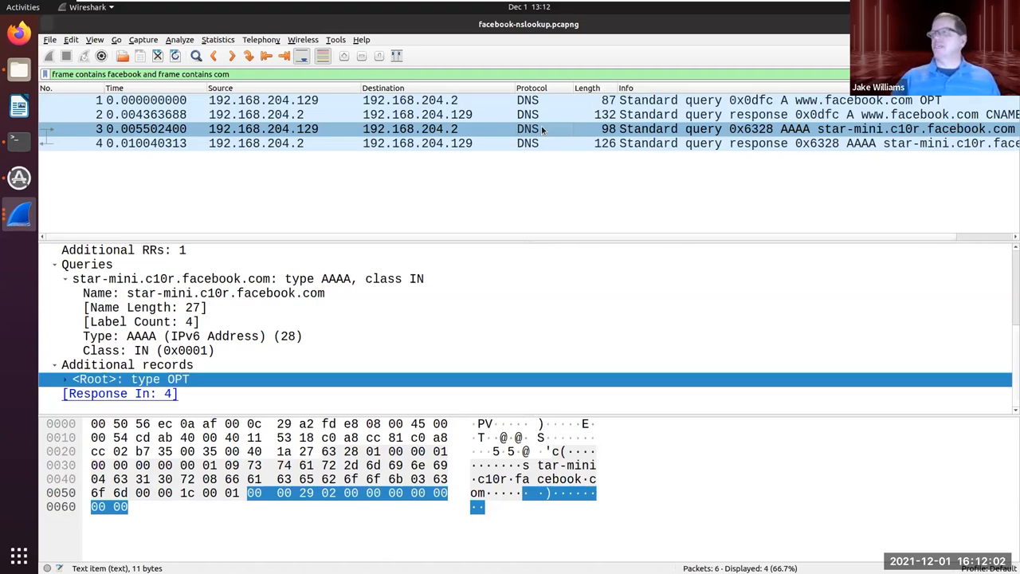
pyautogui.click(500, 144)
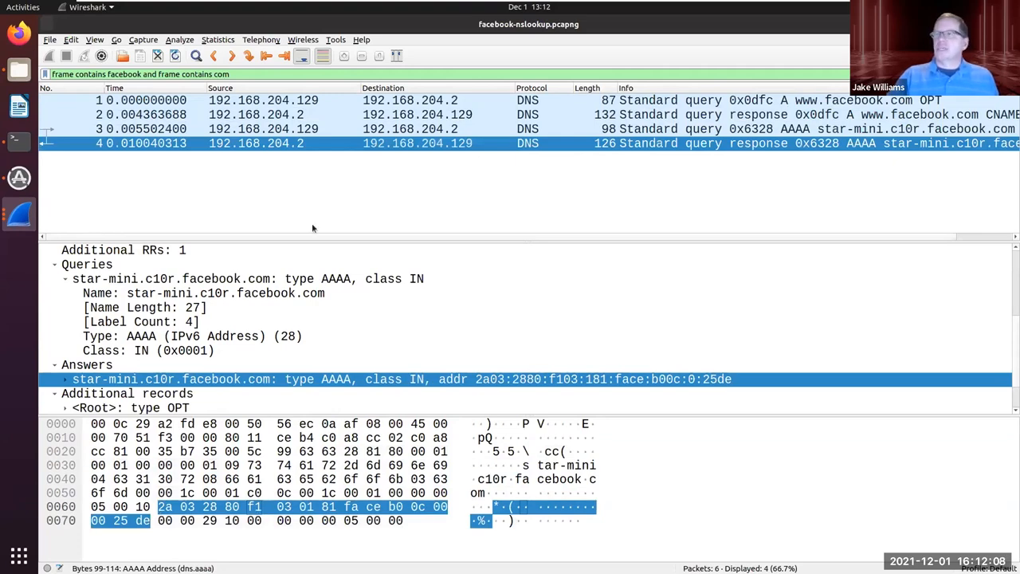
# Return to packet 2, expand the A record for star-mini.c10r.facebook.com, and select its address to locate the matching raw bytes
pyautogui.press('Up')
pyautogui.press('Up')
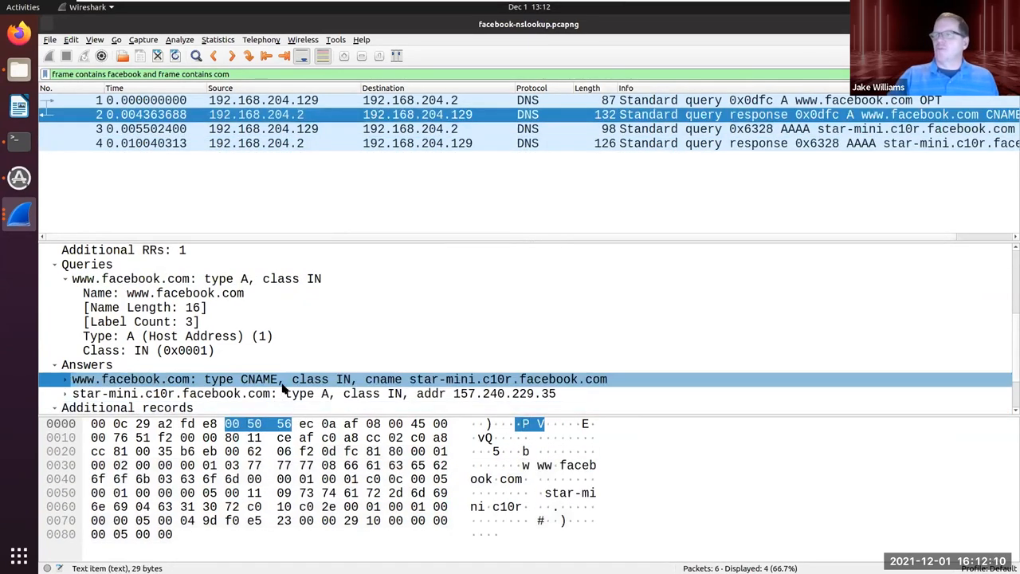
pyautogui.click(286, 394)
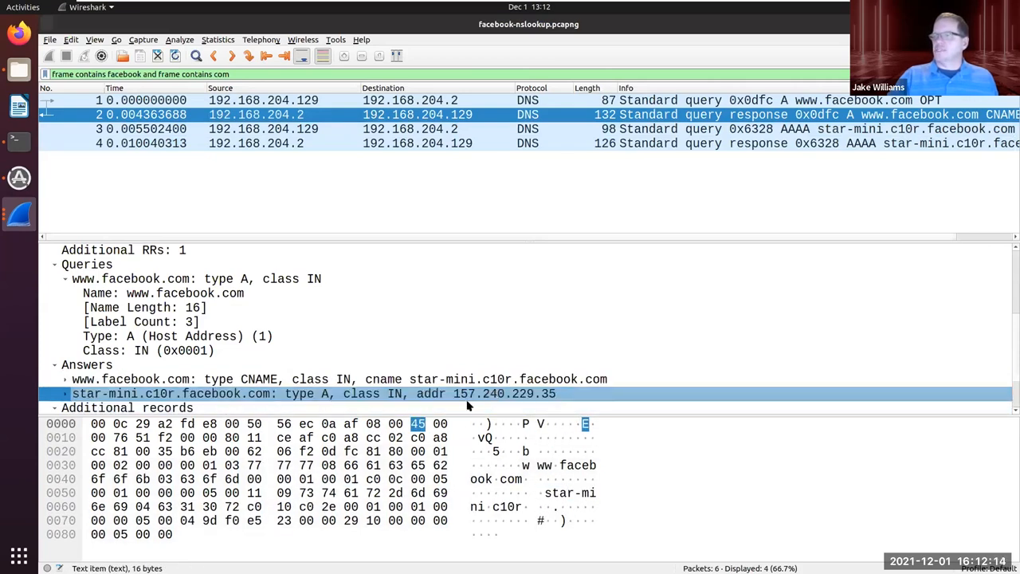
pyautogui.click(64, 393)
pyautogui.scroll(-3, 159, 359)
pyautogui.click(186, 350)
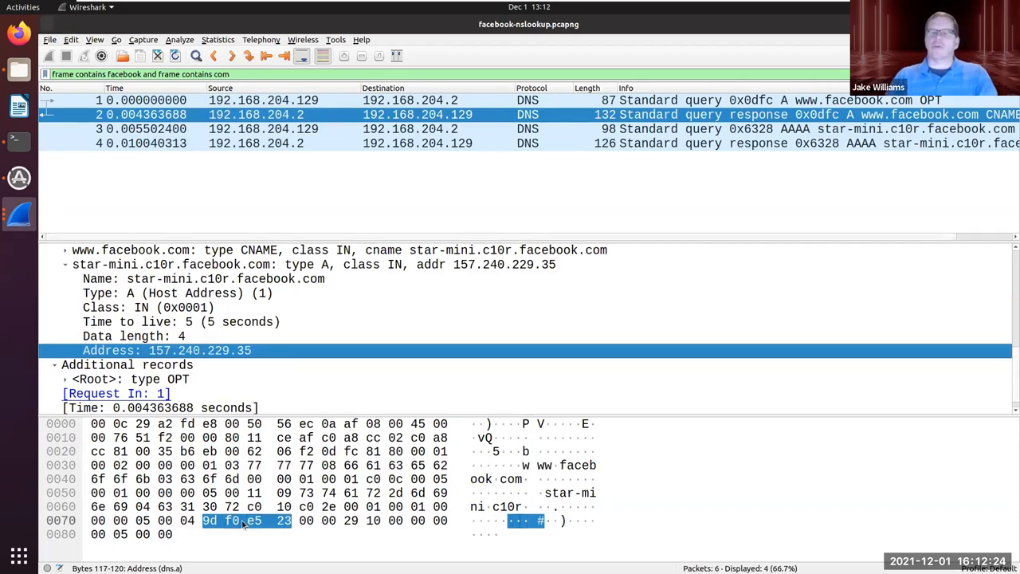
# Select the AAAA address in response packet 4 for inspection, and close the facebook-nslookup.pcapng capture
pyautogui.click(353, 143)
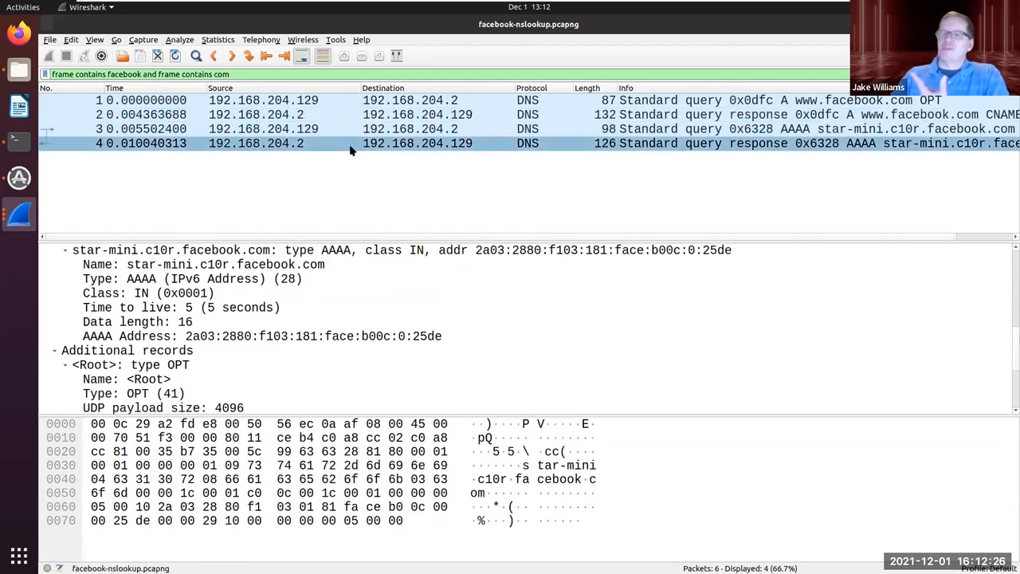
pyautogui.click(358, 339)
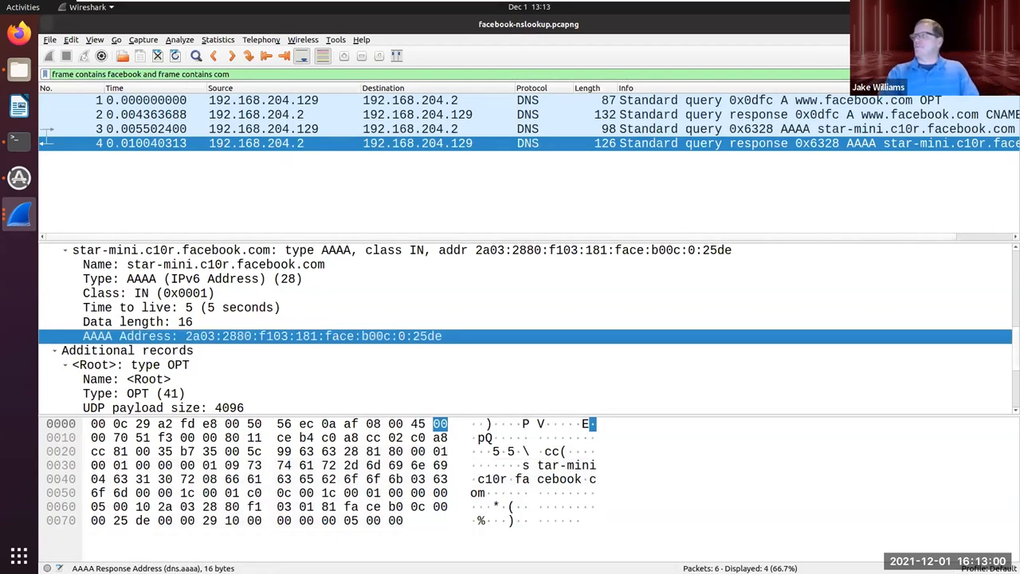
pyautogui.click(1008, 24)
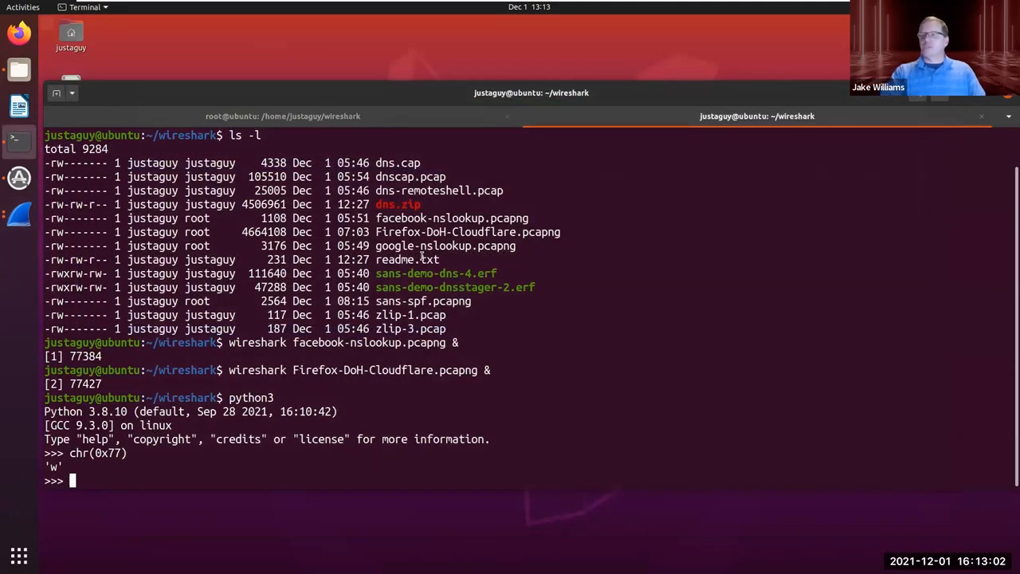
# Exit the Python session in the terminal and list the wireshark folder's files with ls and ls -l
pyautogui.hotkey('ctrl', 'd')
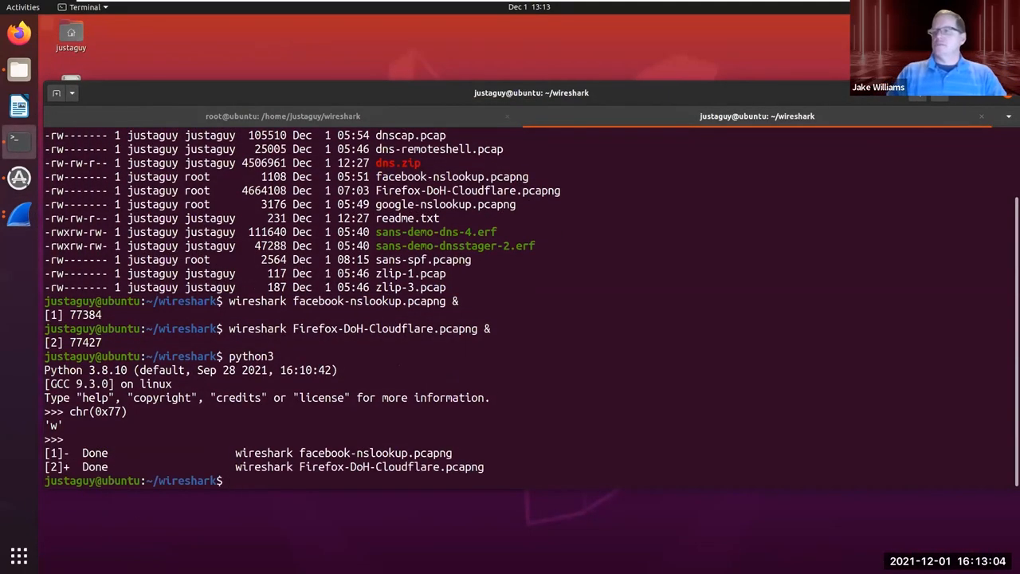
pyautogui.press('Return')
pyautogui.press('Return')
pyautogui.write('ls')
pyautogui.press('Return')
pyautogui.write('ls -l')
pyautogui.press('Return')
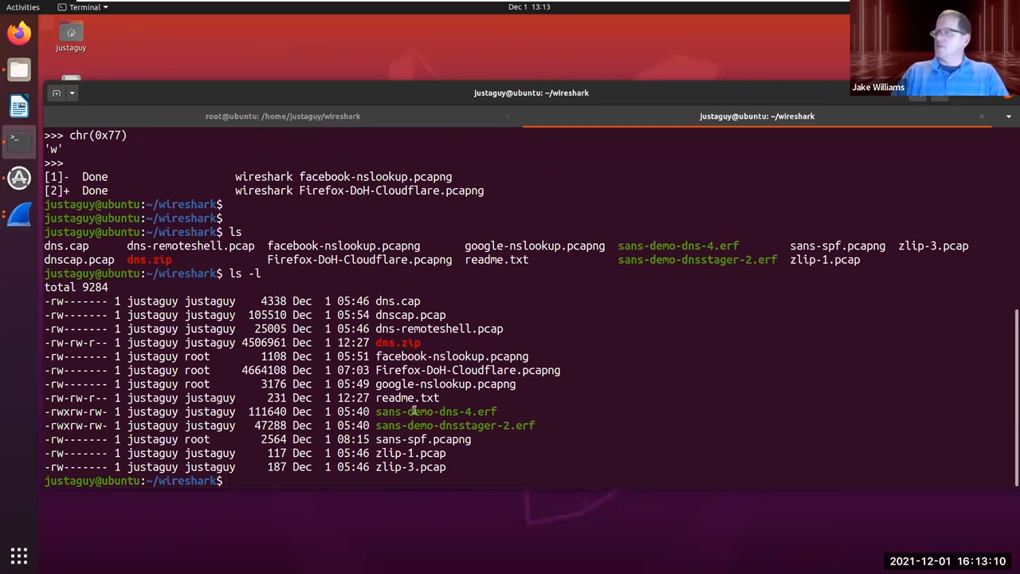
# Open sans-spf.pcapng in Wireshark as a background process from the terminal
pyautogui.doubleClick(413, 439)
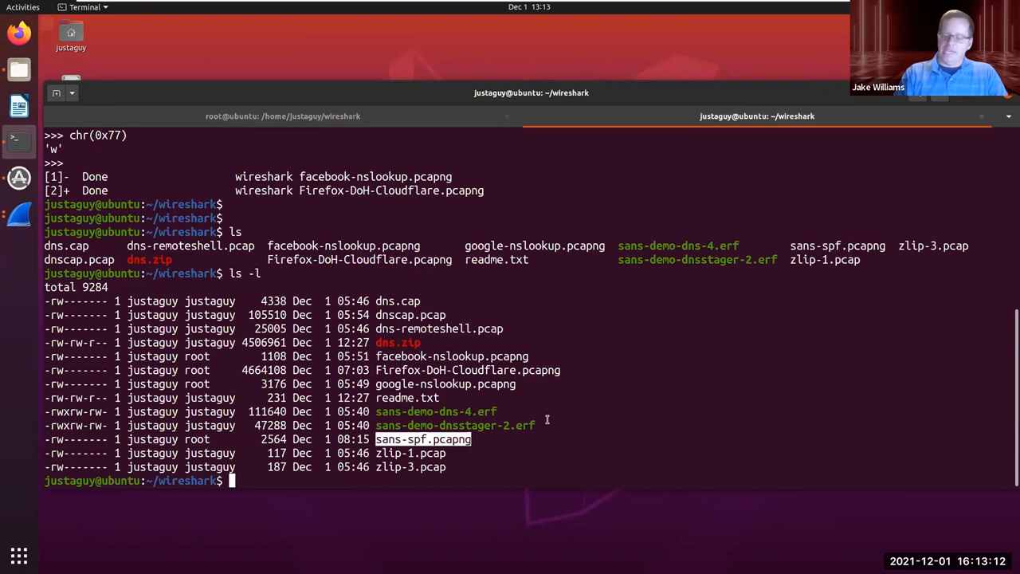
pyautogui.write('wireshark ')
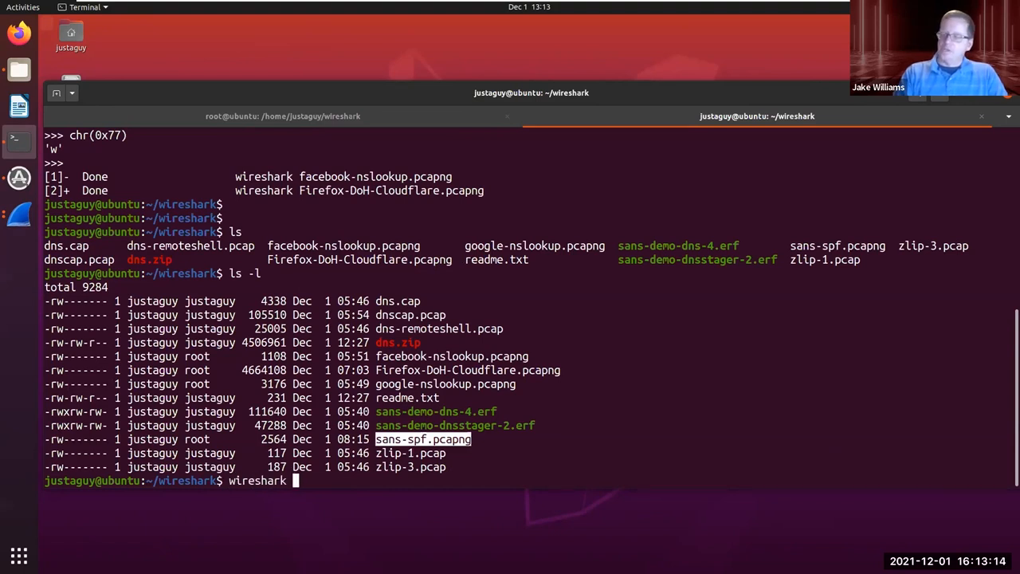
pyautogui.write('sans-')
pyautogui.write('s')
pyautogui.press('Tab')
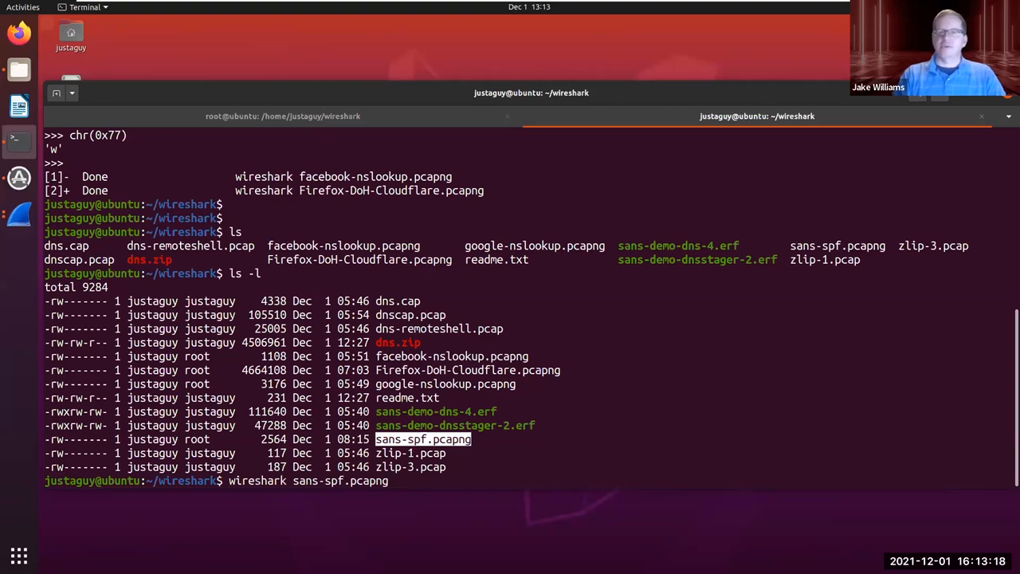
pyautogui.write('&')
pyautogui.press('Return')
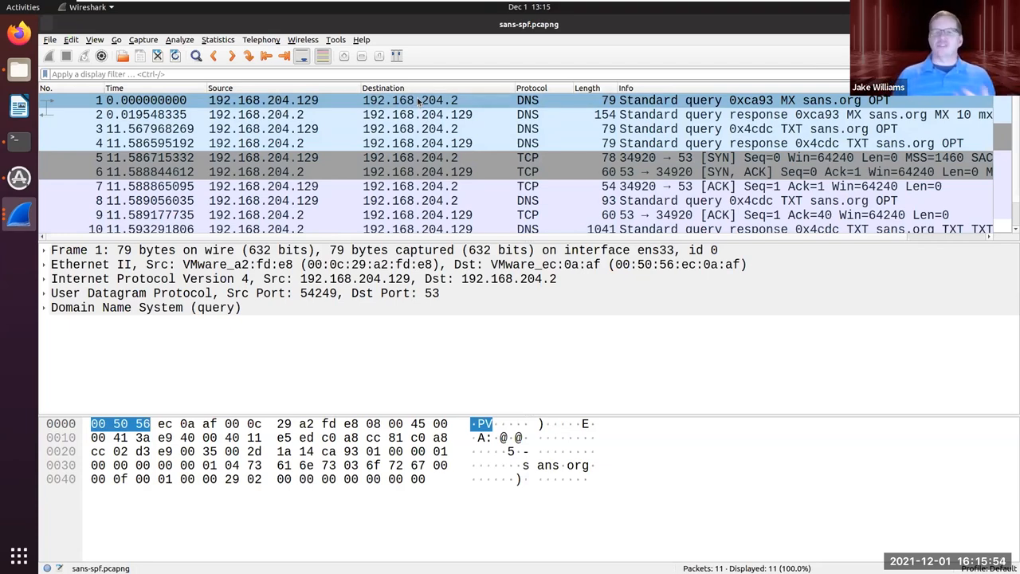
# Expand the DNS section of packet 1 to inspect the sans.org MX query, and select its response in packet 2
pyautogui.click(49, 310)
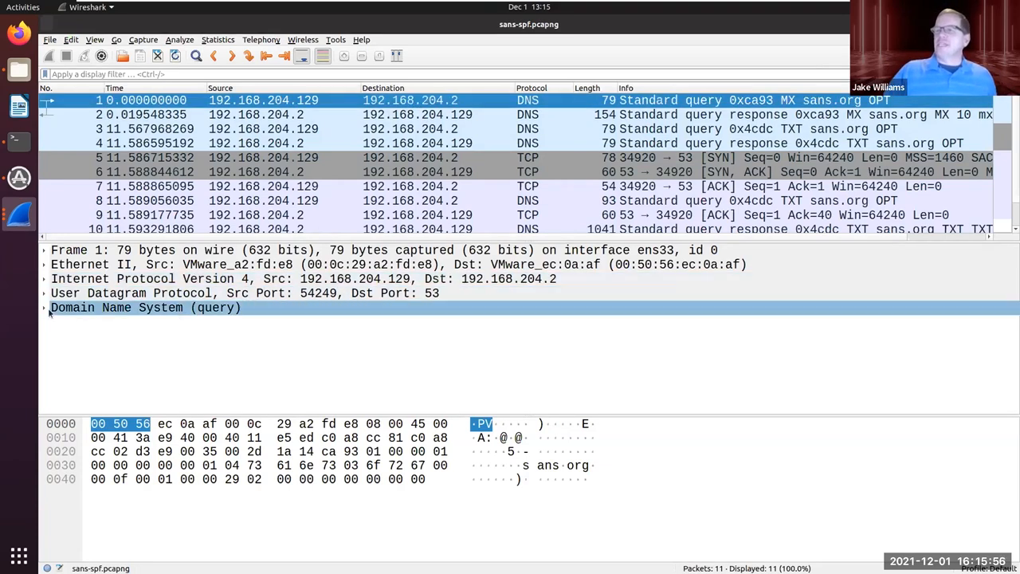
pyautogui.click(43, 309)
pyautogui.click(56, 407)
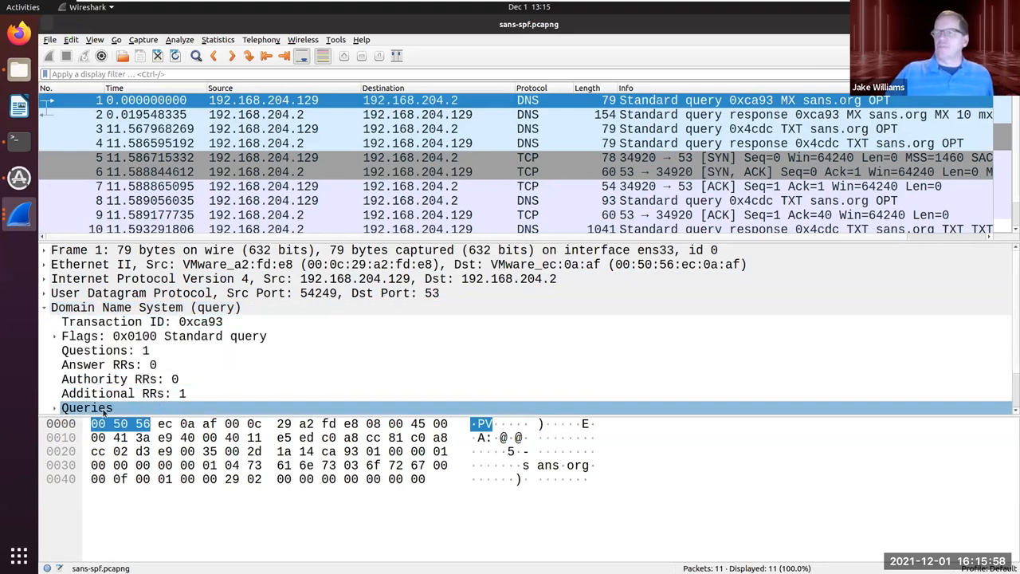
pyautogui.click(53, 408)
pyautogui.click(156, 363)
pyautogui.click(155, 357)
pyautogui.click(173, 369)
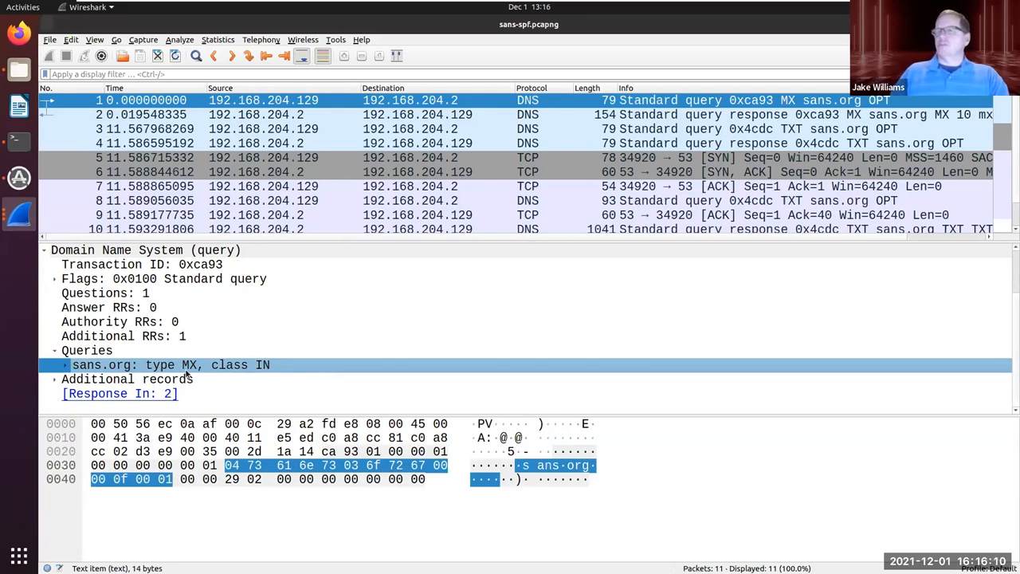
pyautogui.click(471, 118)
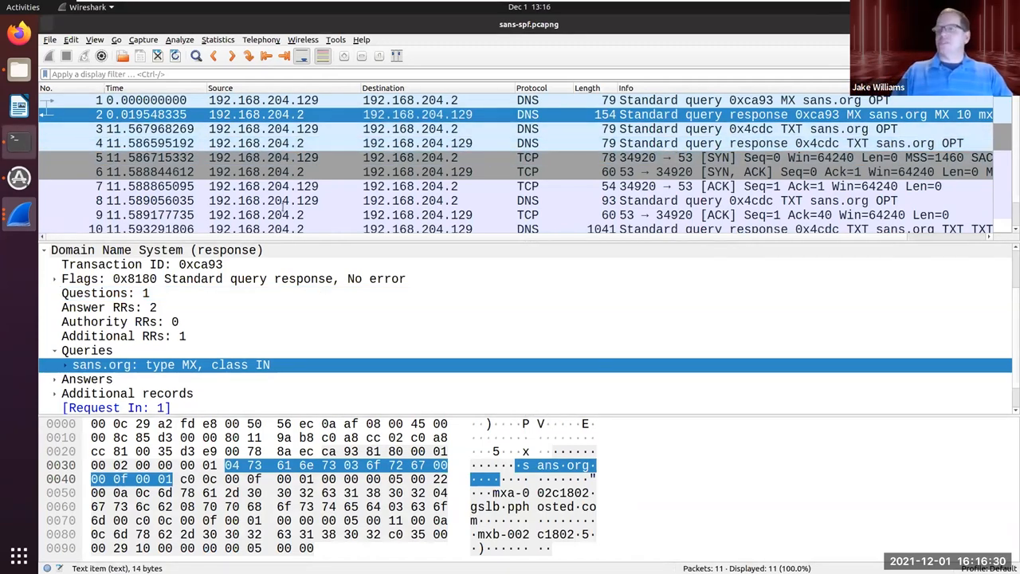
# Switch to the terminal and query the TXT records of sans.org with dig -t TXT sans.org
pyautogui.click(27, 142)
pyautogui.write('git')
pyautogui.press('BackSpace')
pyautogui.press('BackSpace')
pyautogui.press('BackSpace')
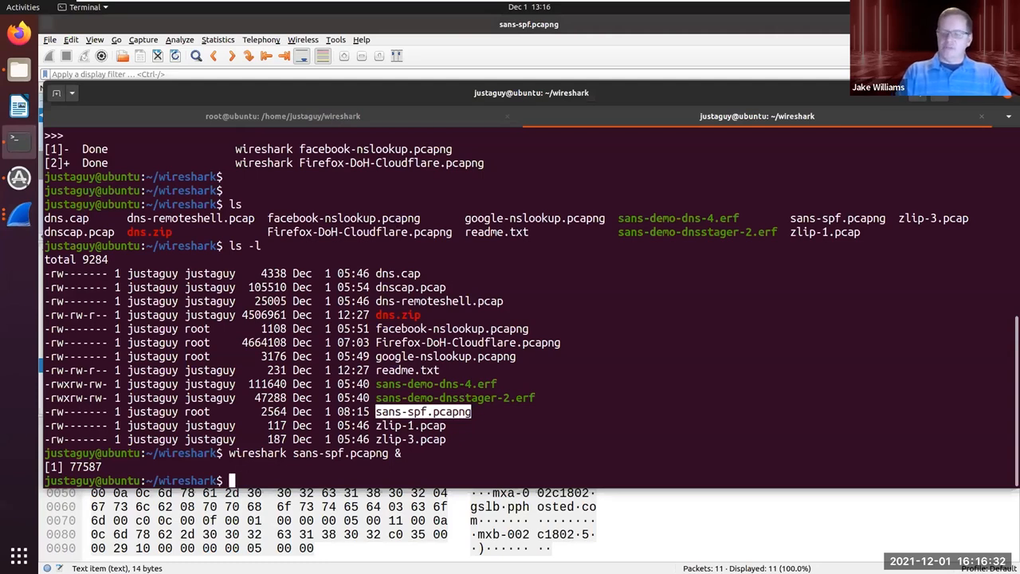
pyautogui.write('dig -t ')
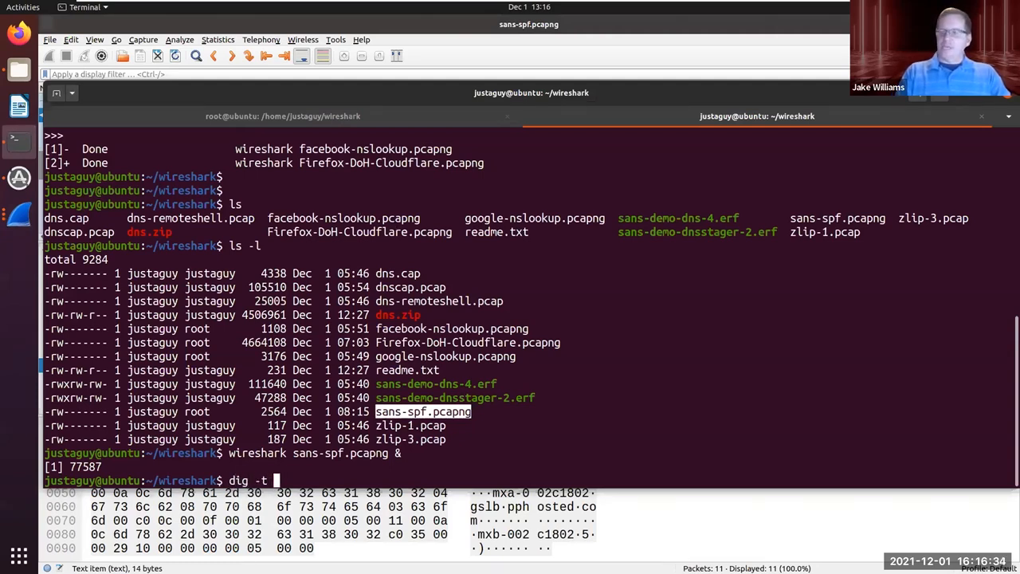
pyautogui.write('TXt sa')
pyautogui.press('BackSpace')
pyautogui.press('BackSpace')
pyautogui.press('BackSpace')
pyautogui.press('BackSpace')
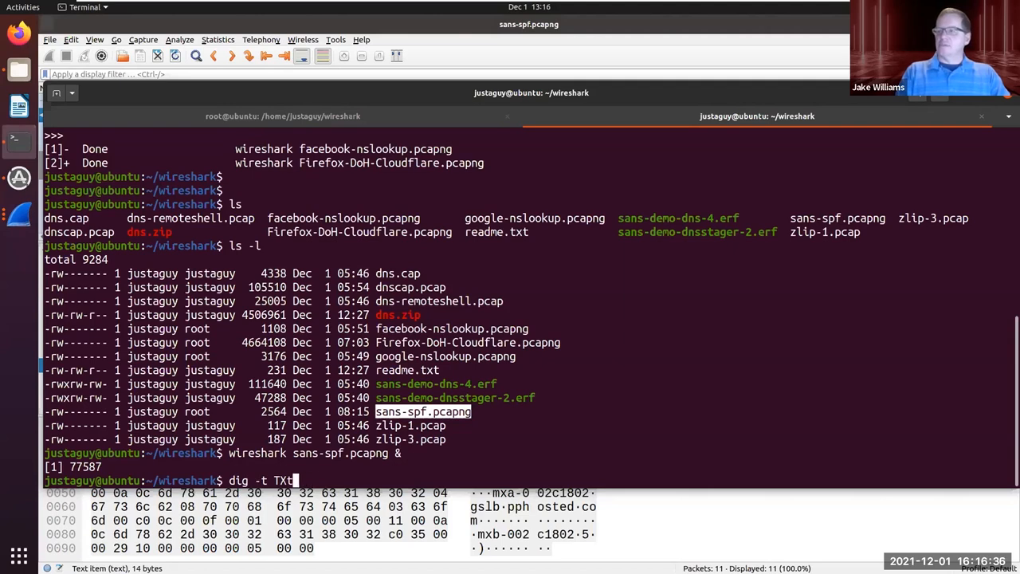
pyautogui.write('T sans.org')
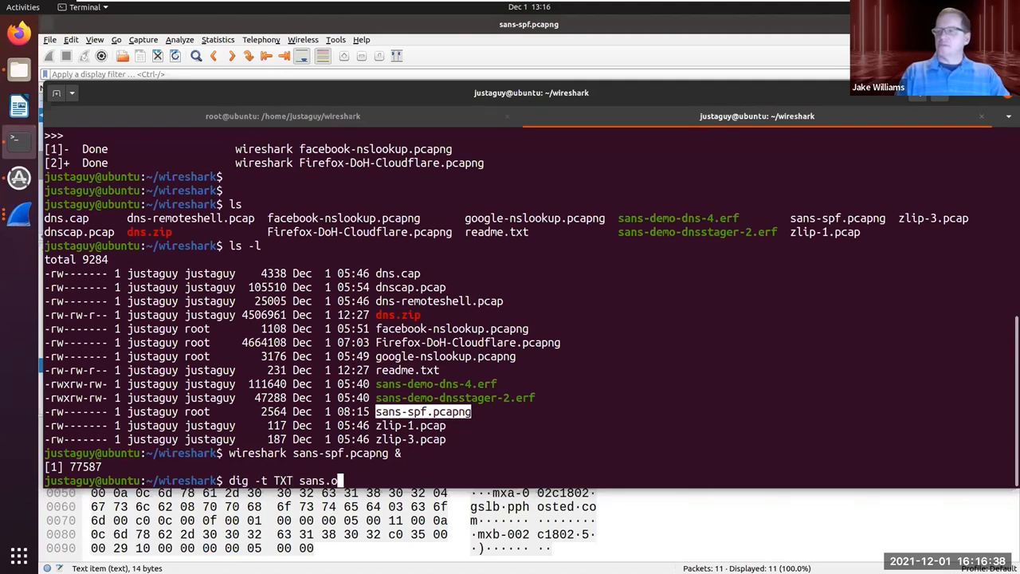
pyautogui.press('Return')
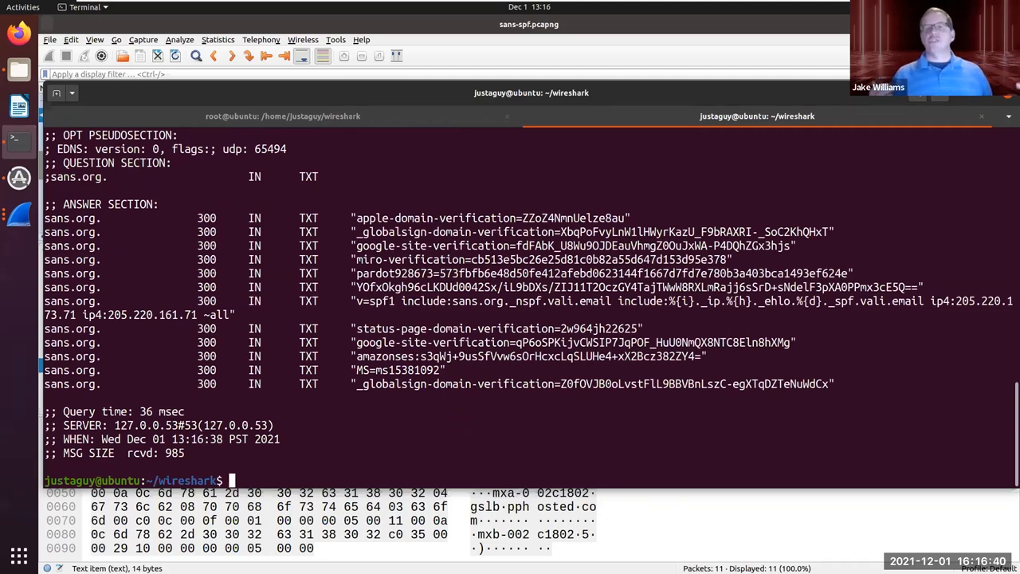
# Examine the TXT answers, highlighting the v=spf1 record, its vali.email include and its two ip4 addresses
pyautogui.press('Up')
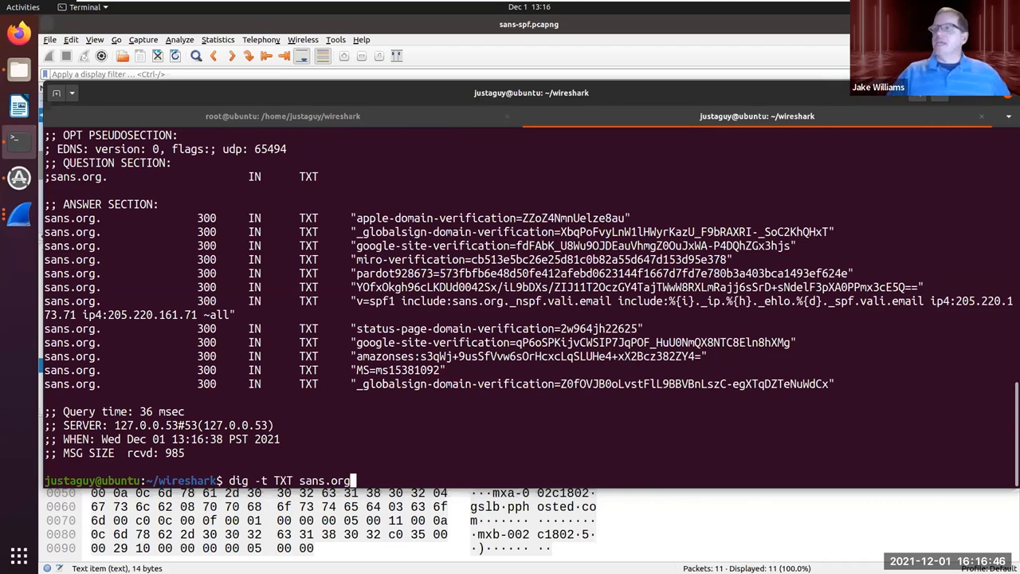
pyautogui.moveTo(259, 215); pyautogui.dragTo(313, 384)
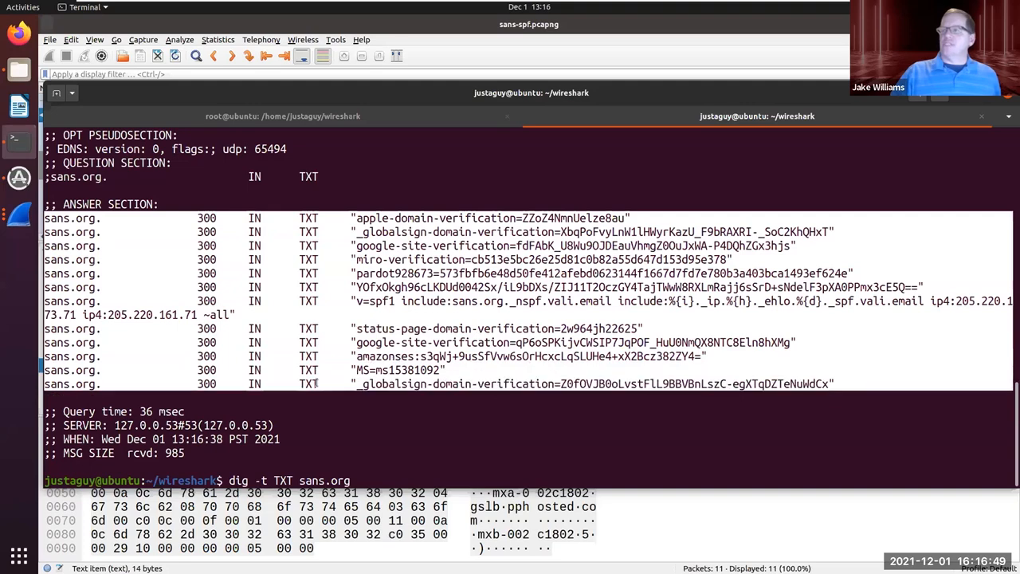
pyautogui.doubleClick(358, 301)
pyautogui.tripleClick(359, 301)
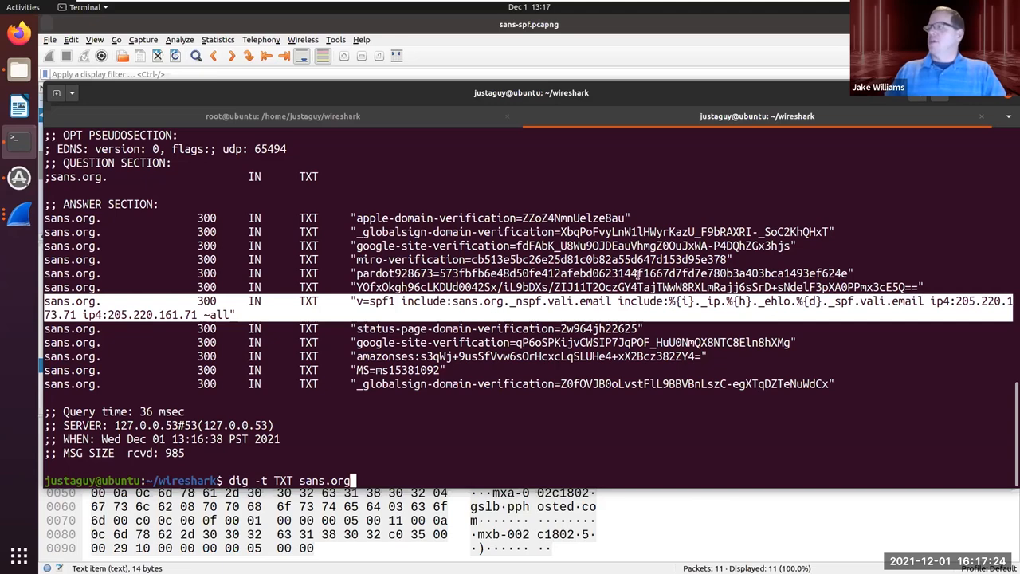
pyautogui.click(636, 276)
pyautogui.moveTo(544, 301); pyautogui.dragTo(611, 302)
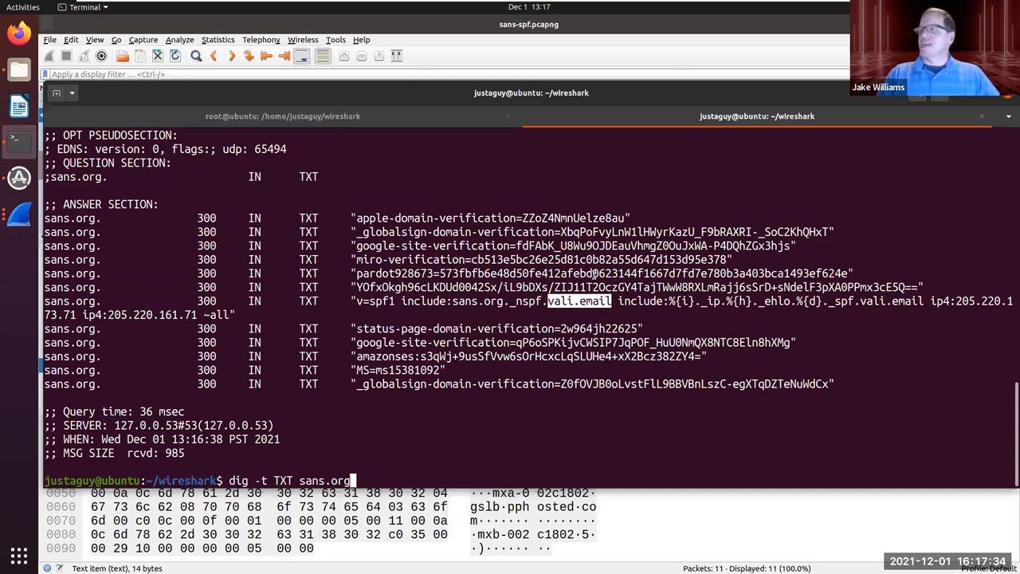
pyautogui.doubleClick(185, 313)
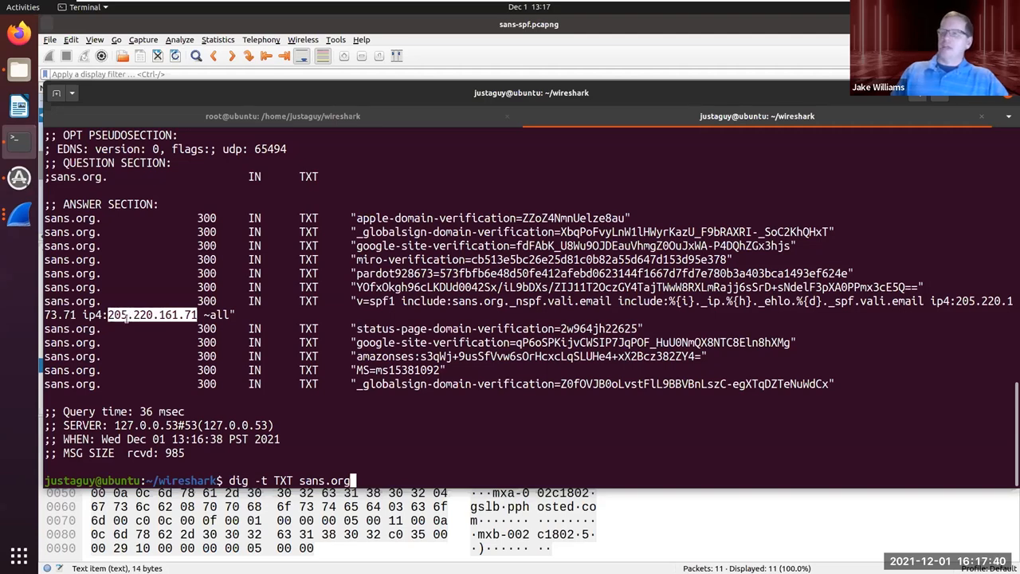
pyautogui.doubleClick(980, 303)
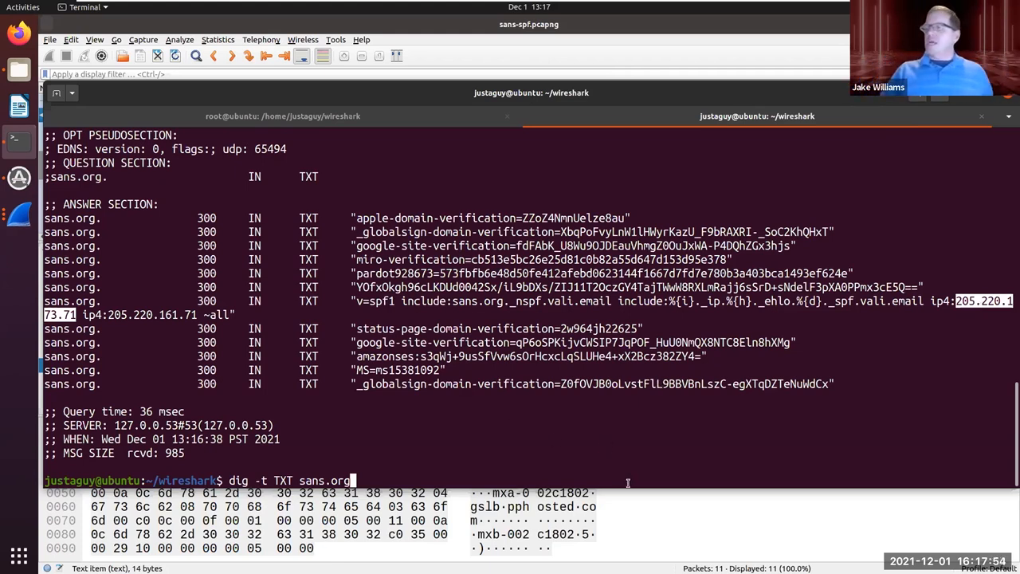
# Return to the sans-spf.pcapng capture in Wireshark and select packet 3, the TXT query for sans.org
pyautogui.click(704, 523)
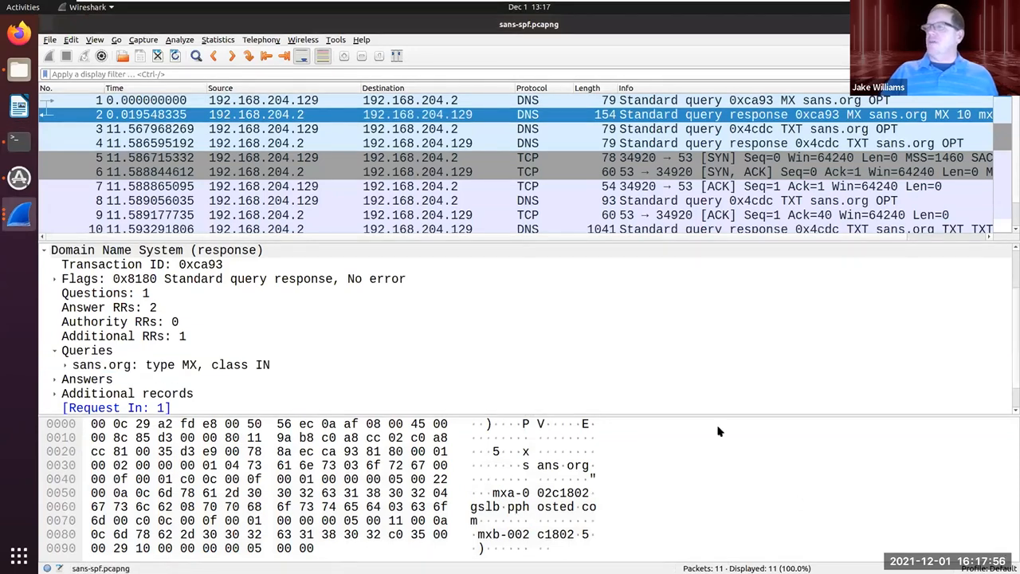
pyautogui.click(404, 162)
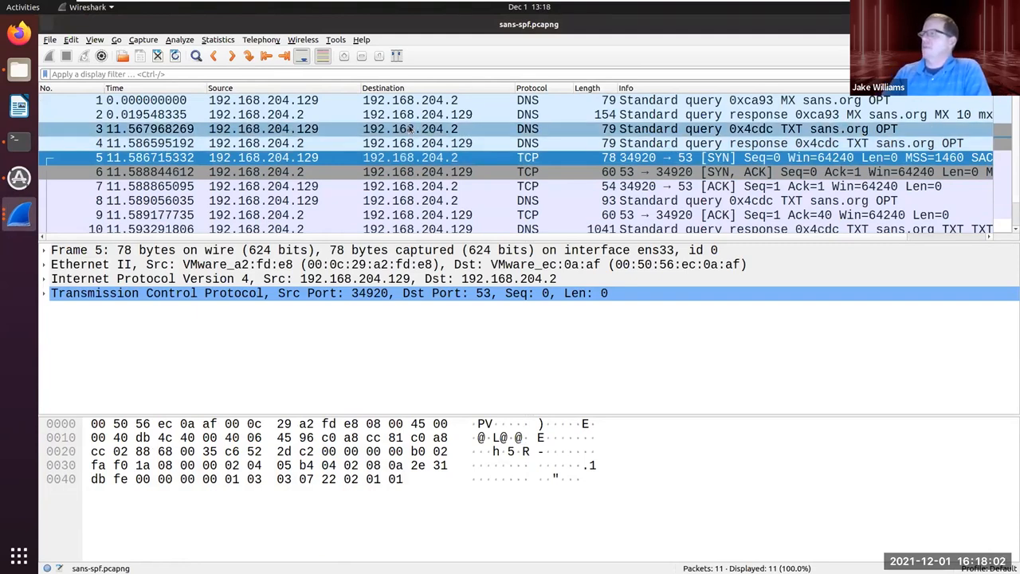
pyautogui.click(408, 129)
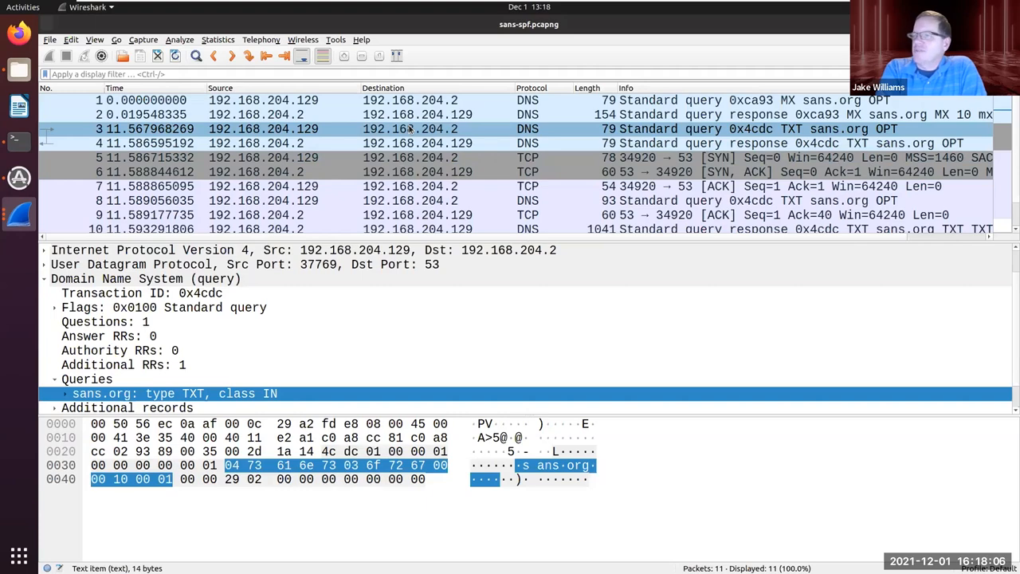
# Select response packet 4, enlarge the packet details area, and expand its sans.org TXT query and additional records
pyautogui.click(565, 143)
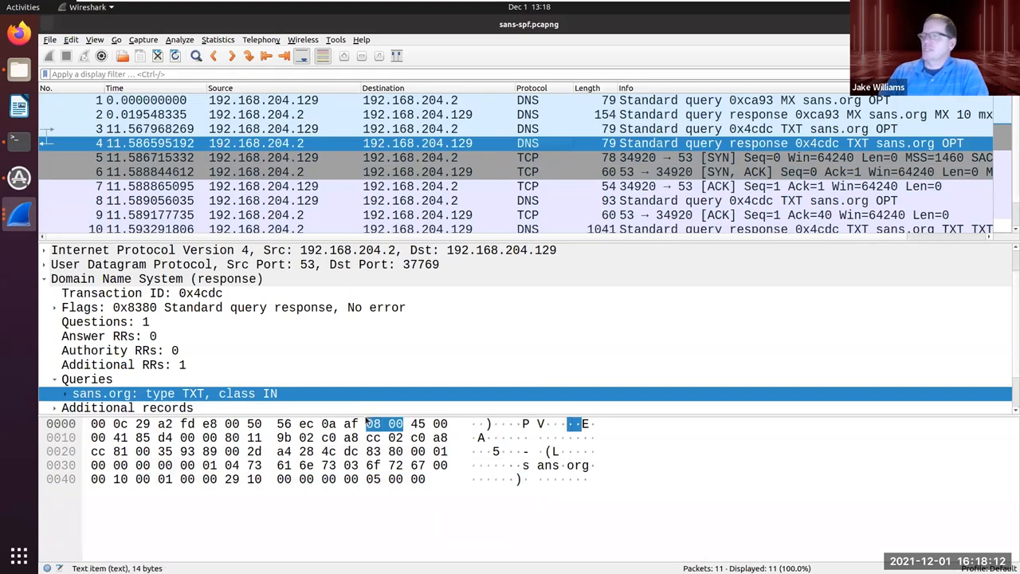
pyautogui.moveTo(364, 416); pyautogui.dragTo(349, 478)
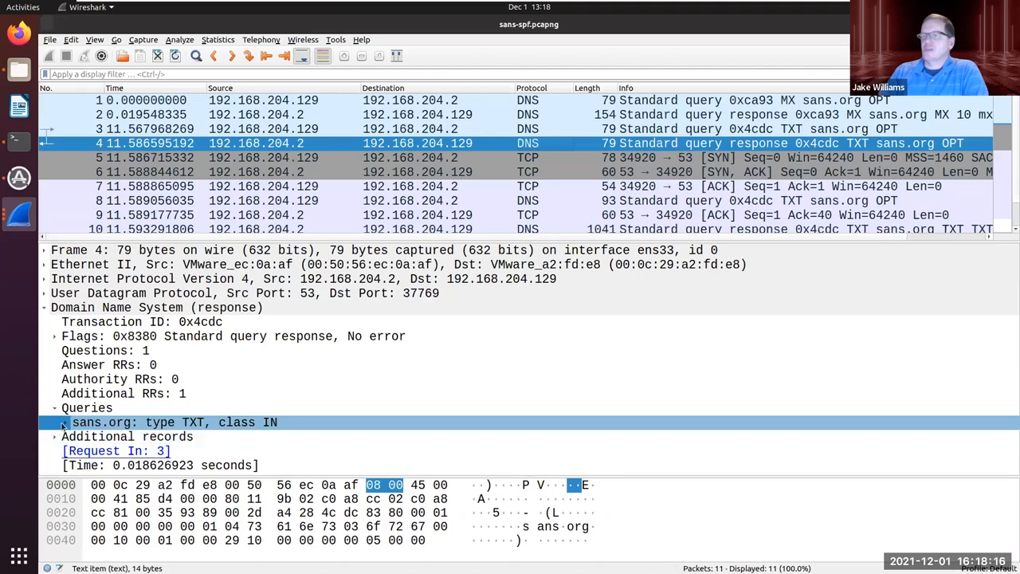
pyautogui.click(65, 422)
pyautogui.scroll(-2, 125, 410)
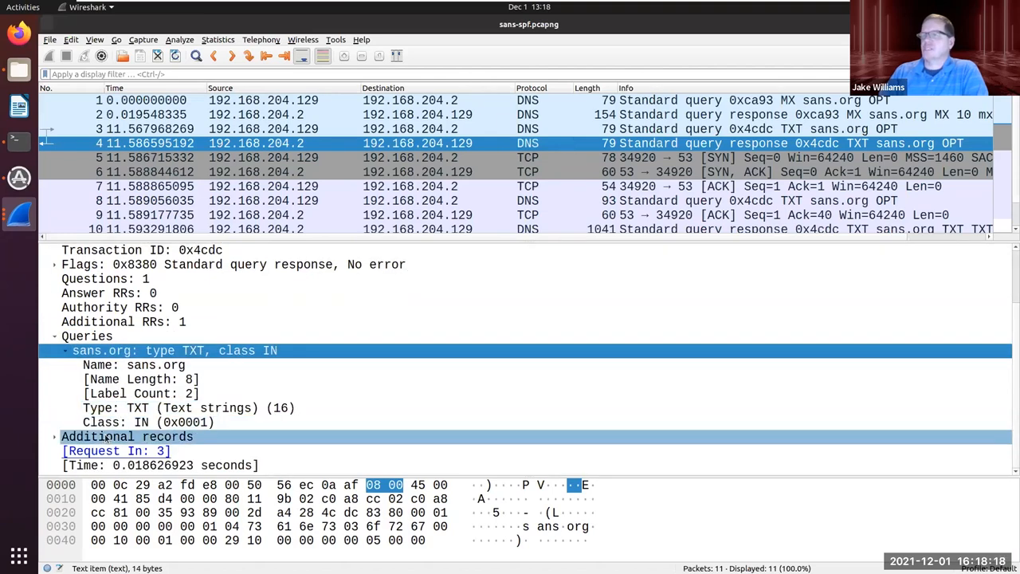
pyautogui.click(55, 437)
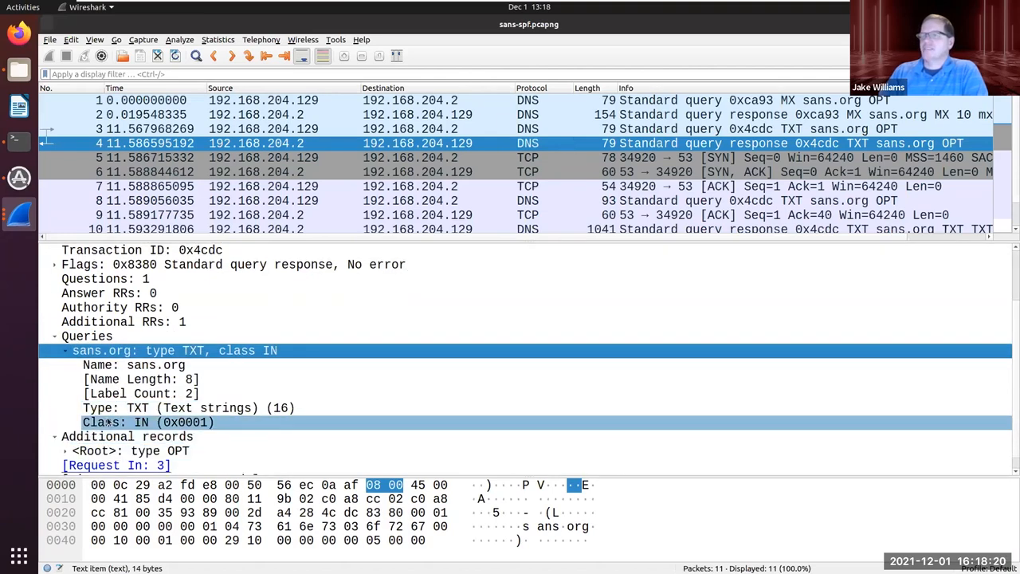
pyautogui.scroll(-1, 191, 421)
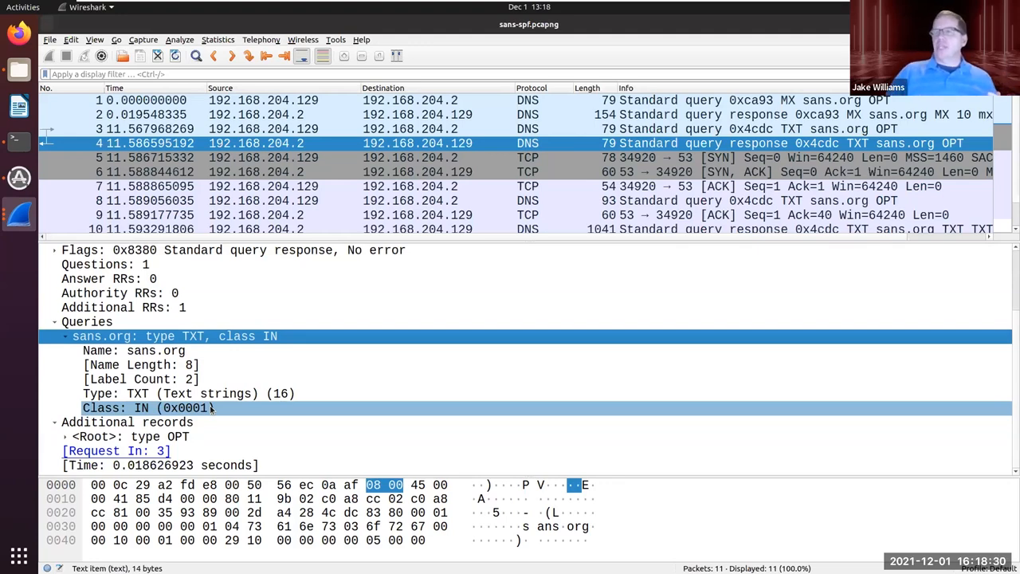
# Follow the TCP stream of packet 5, the SYN to port 53, to read the TXT response as ASCII
pyautogui.click(228, 158)
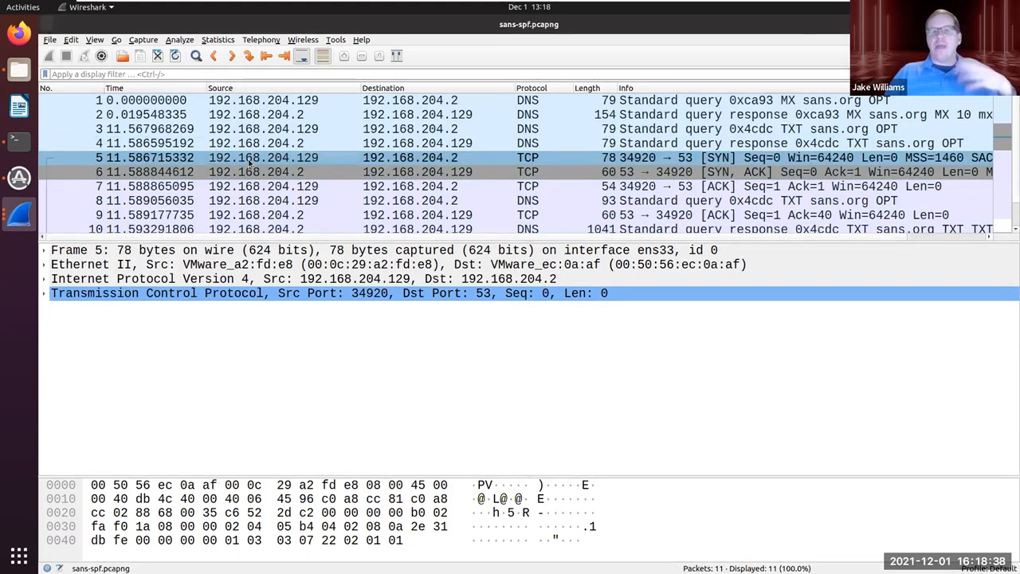
pyautogui.rightClick(250, 162)
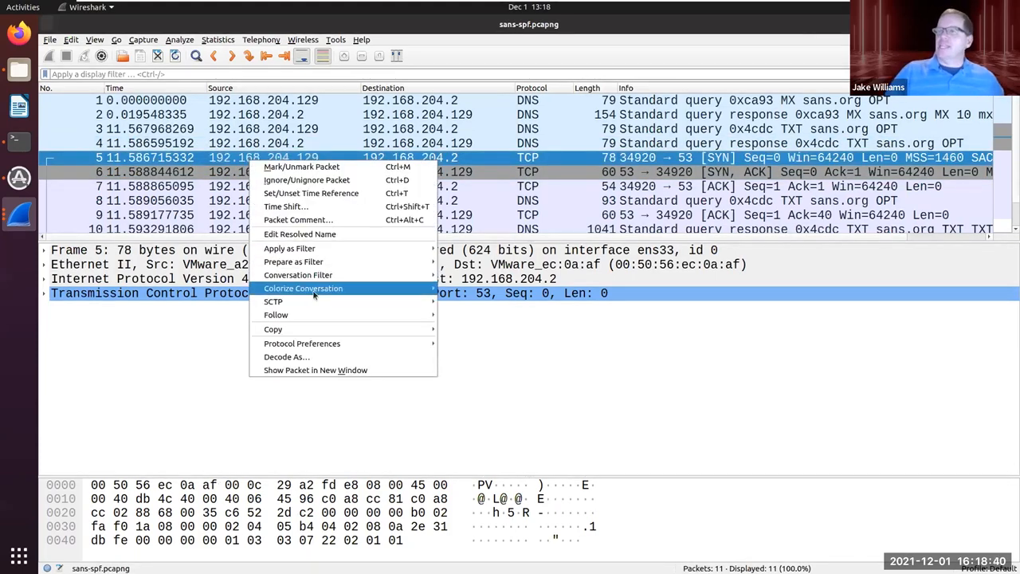
pyautogui.moveTo(414, 315)
pyautogui.click(554, 316)
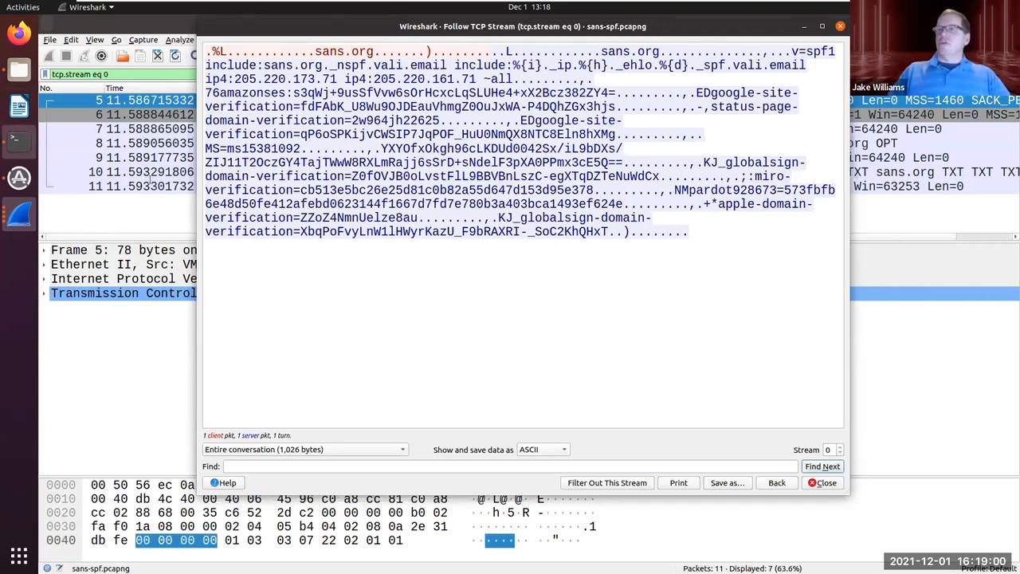
# Compare the followed TCP stream with the dig TXT output in the terminal, and close the stream window
pyautogui.click(19, 140)
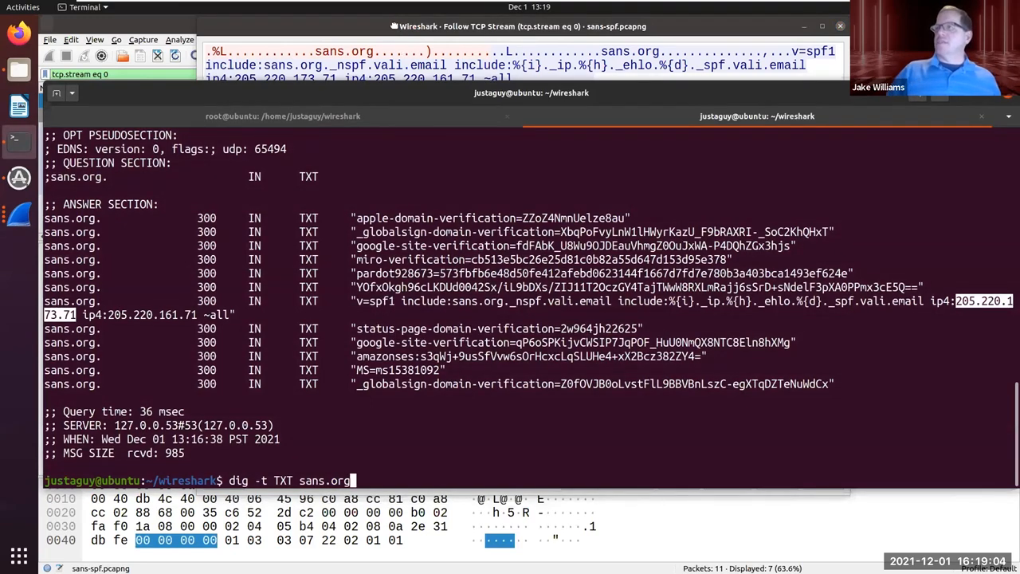
pyautogui.click(394, 28)
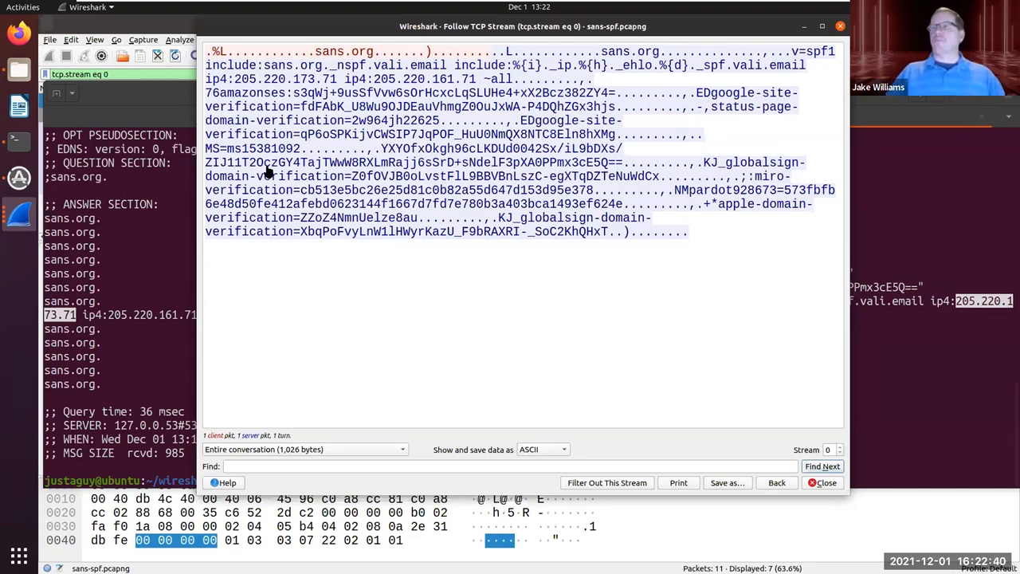
pyautogui.click(841, 27)
# In the terminal, discard the pending dig command and print the contents of readme.txt
pyautogui.click(566, 313)
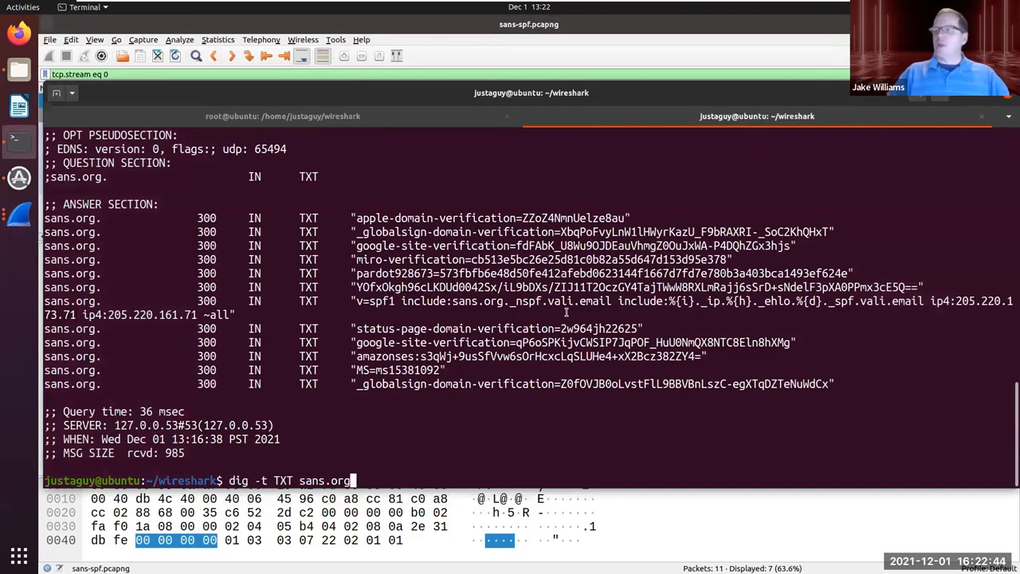
pyautogui.hotkey('ctrl', 'c')
pyautogui.write('write')
pyautogui.press('BackSpace')
pyautogui.press('BackSpace')
pyautogui.press('BackSpace')
pyautogui.press('BackSpace')
pyautogui.press('BackSpace')
pyautogui.press('BackSpace')
pyautogui.write('cat re')
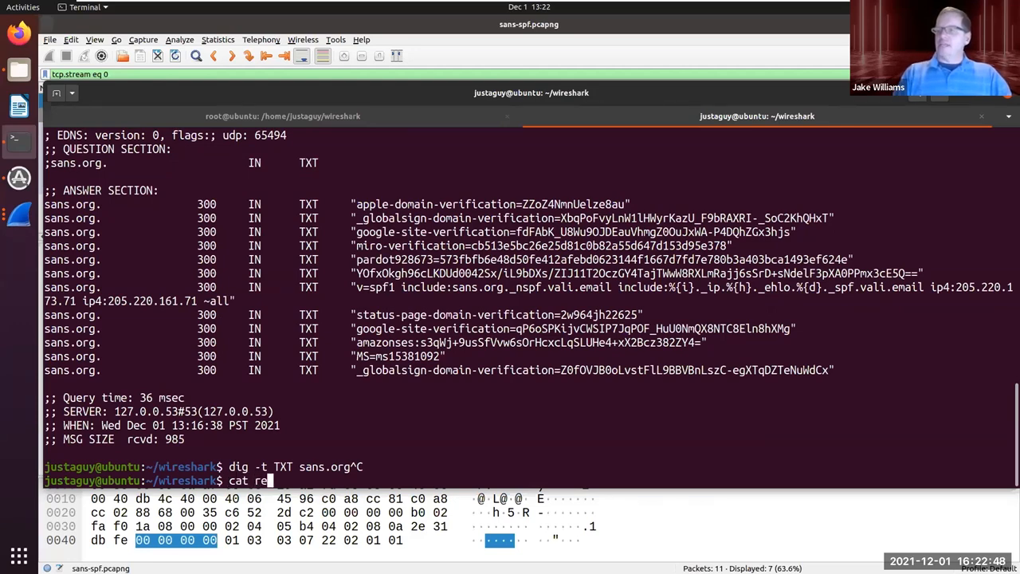
pyautogui.press('Tab')
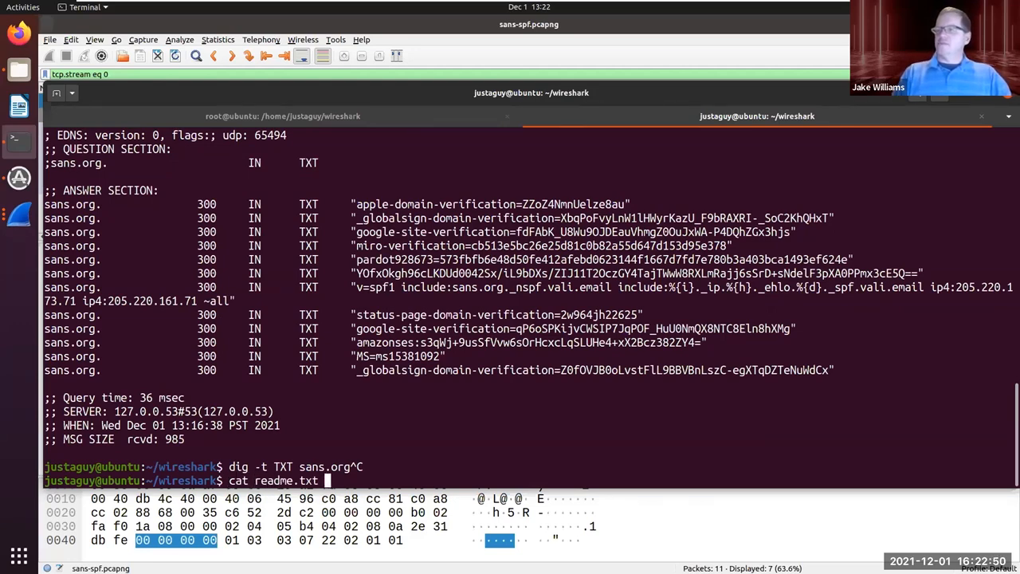
pyautogui.press('Return')
# Highlight the dnscap.pcap entry in the readme output and open dnscap.pcap in Wireshark as a background process
pyautogui.doubleClick(80, 426)
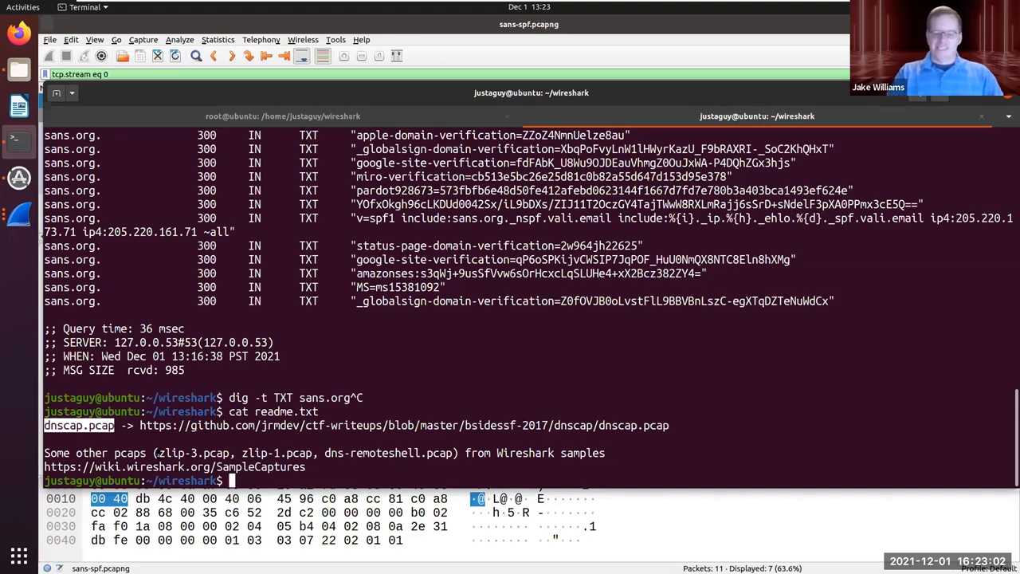
pyautogui.write('wireshark ')
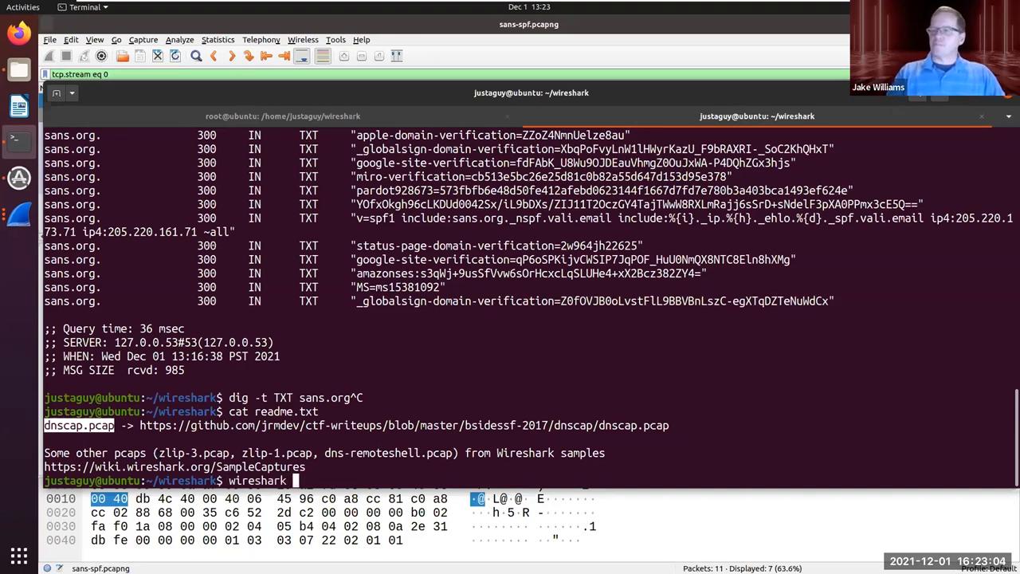
pyautogui.write('frame contains facebook.com')
pyautogui.press('BackSpace')
pyautogui.press('BackSpace')
pyautogui.press('BackSpace')
pyautogui.press('BackSpace')
pyautogui.press('BackSpace')
pyautogui.press('BackSpace')
pyautogui.press('BackSpace')
pyautogui.press('BackSpace')
pyautogui.press('BackSpace')
pyautogui.press('BackSpace')
pyautogui.press('BackSpace')
pyautogui.press('BackSpace')
pyautogui.press('BackSpace')
pyautogui.press('BackSpace')
pyautogui.press('BackSpace')
pyautogui.press('BackSpace')
pyautogui.press('BackSpace')
pyautogui.press('BackSpace')
pyautogui.press('BackSpace')
pyautogui.press('BackSpace')
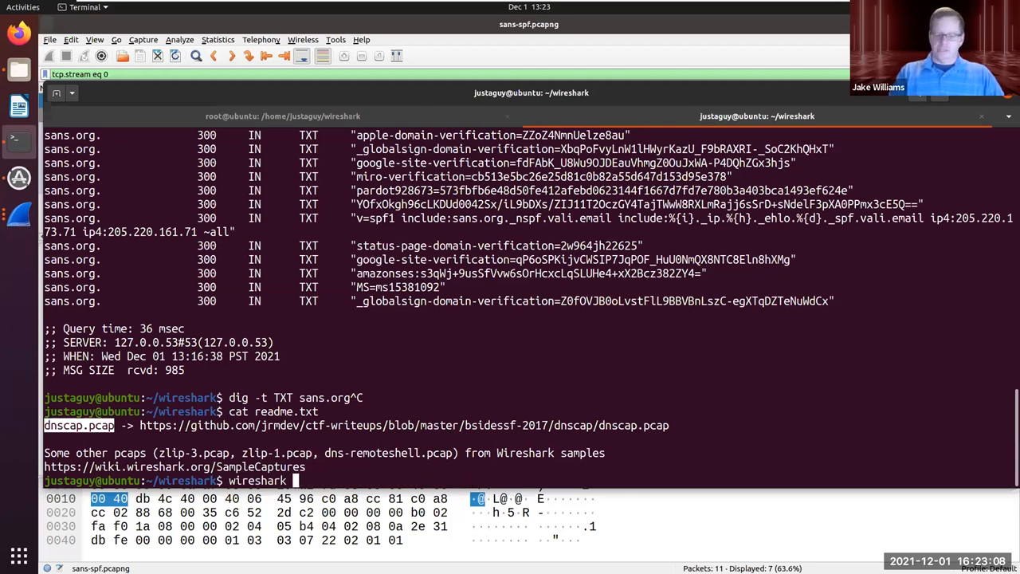
pyautogui.write('dnscap.pcap &')
pyautogui.press('Return')
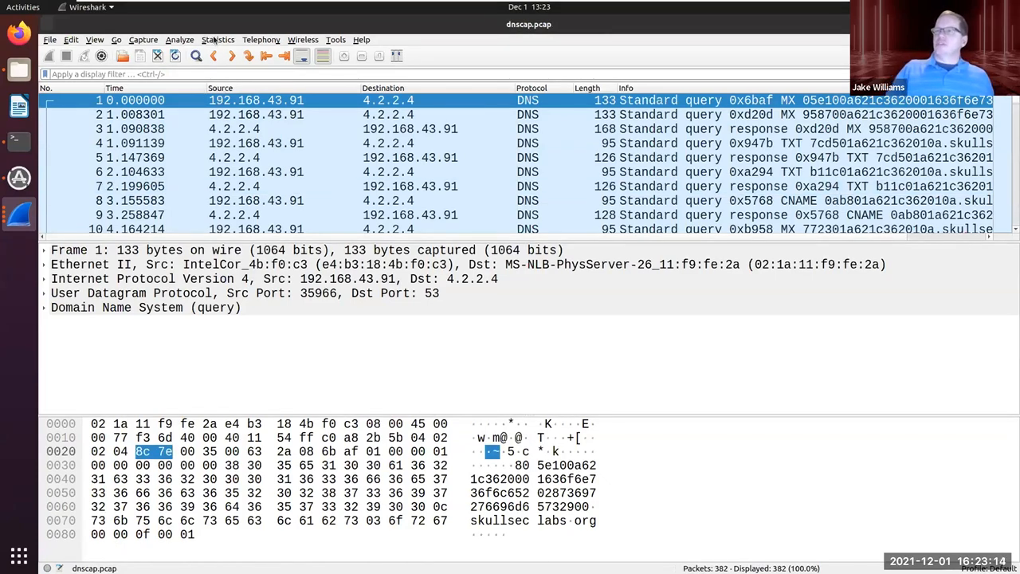
# Examine the Protocol Hierarchy statistics of dnscap.pcap, highlighting the Domain Name System row, and close them
pyautogui.click(215, 41)
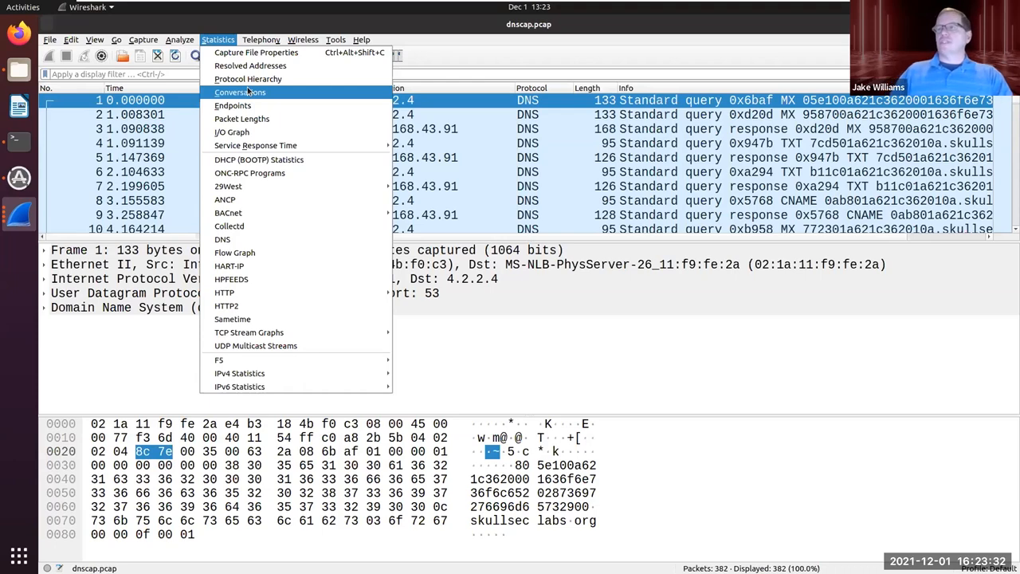
pyautogui.click(248, 80)
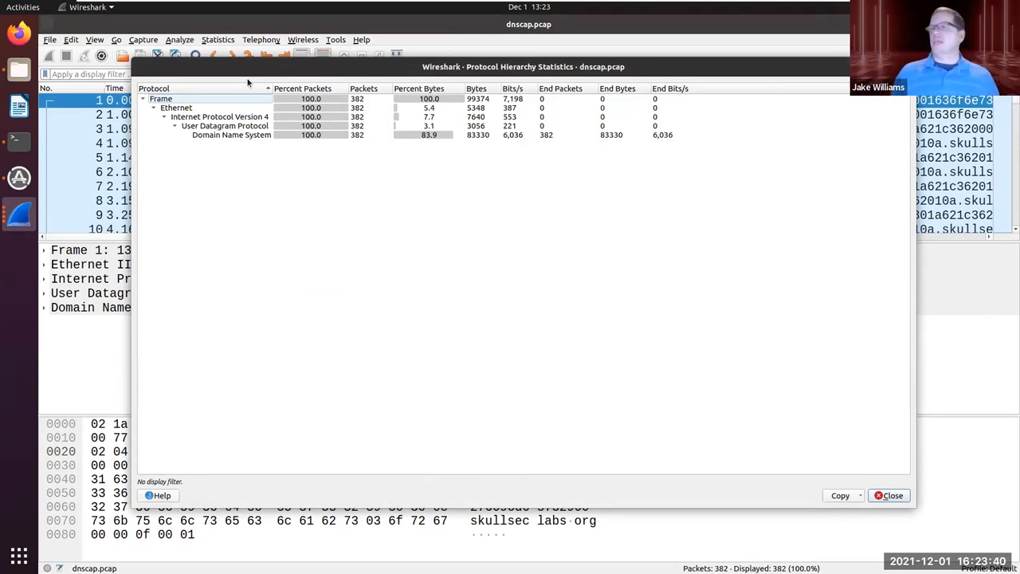
pyautogui.click(261, 137)
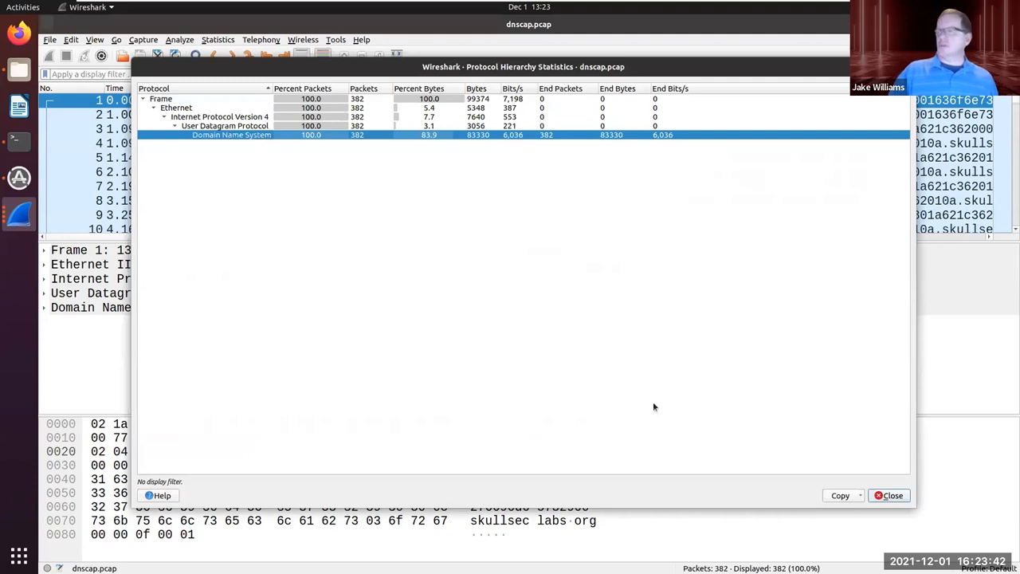
pyautogui.click(890, 495)
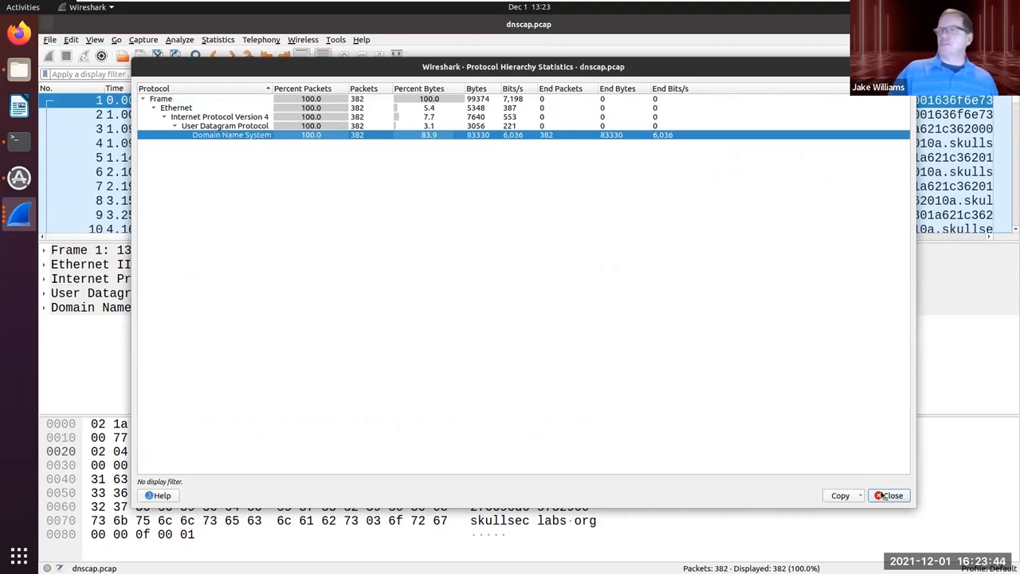
# Close the three leftover sans-spf.pcapng capture windows, keeping dnscap.pcap open
pyautogui.click(21, 215)
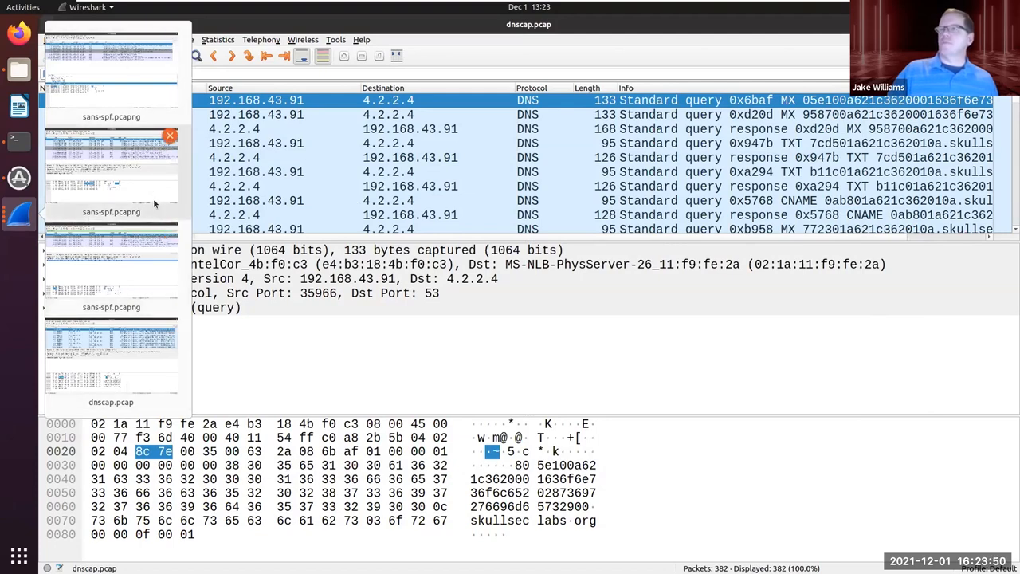
pyautogui.click(170, 136)
pyautogui.click(170, 180)
pyautogui.click(174, 102)
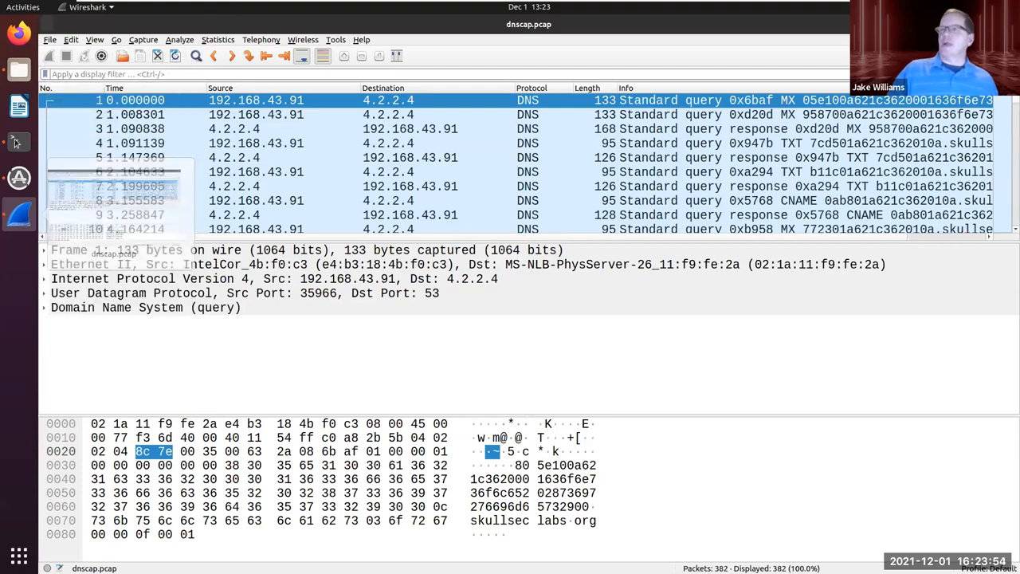
# From the terminal, list the available capture files and open Firefox-DoH-Cloudflare.pcapng in Wireshark in the background
pyautogui.click(14, 142)
pyautogui.write('wireshark')
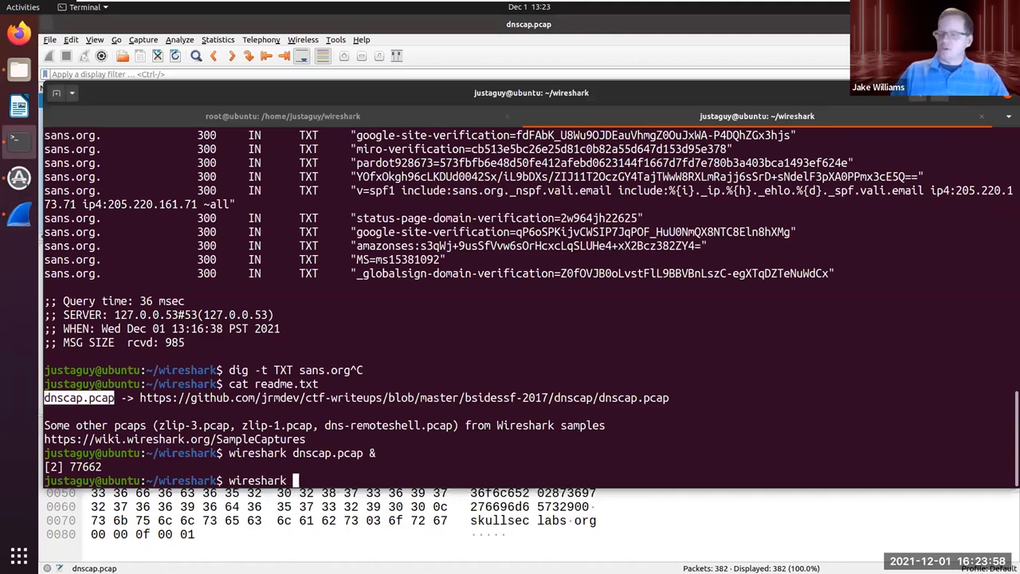
pyautogui.press('Tab')
pyautogui.press('Tab')
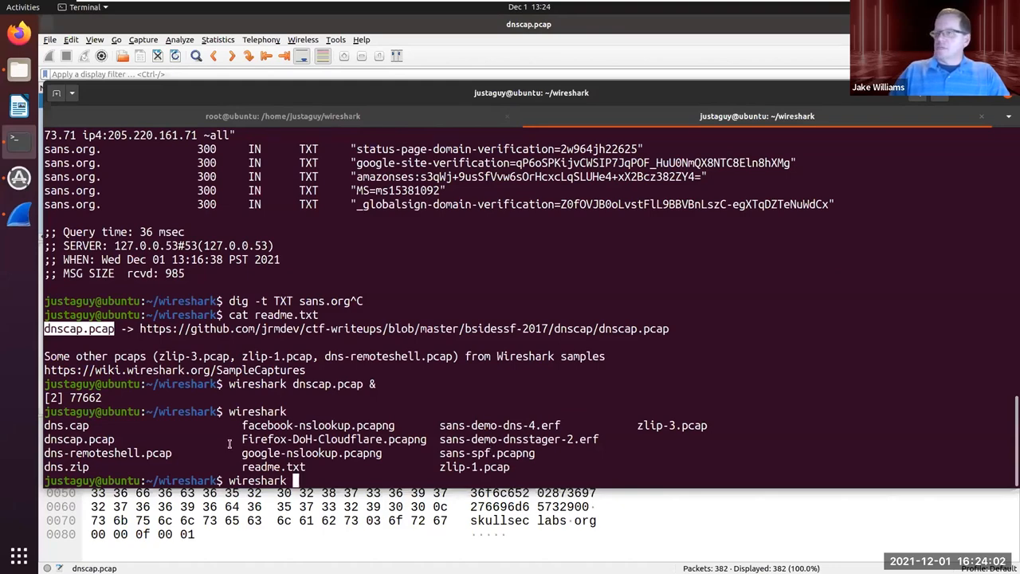
pyautogui.click(313, 437)
pyautogui.doubleClick(354, 439)
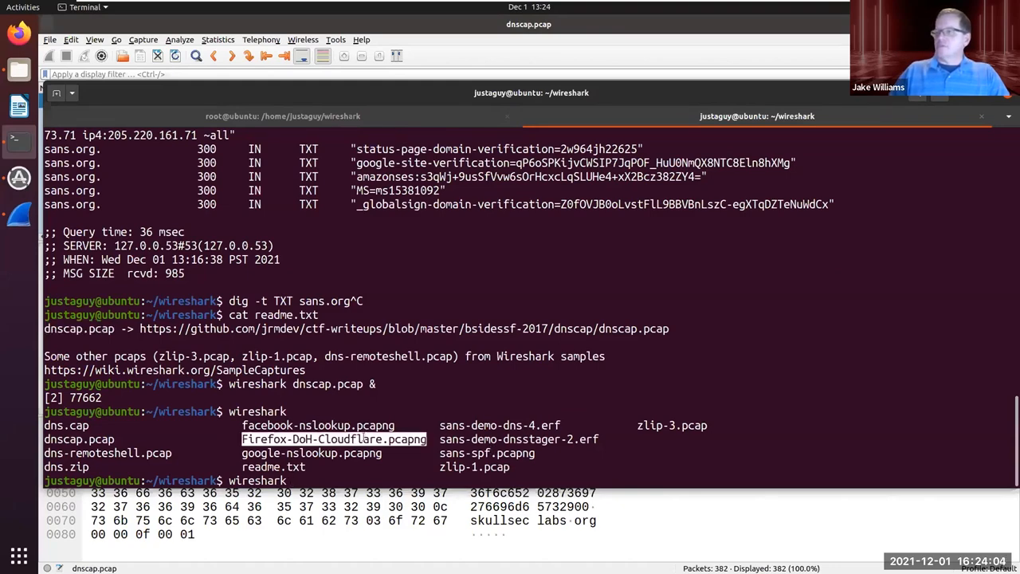
pyautogui.middleClick(355, 438)
pyautogui.write('&*')
pyautogui.press('Return')
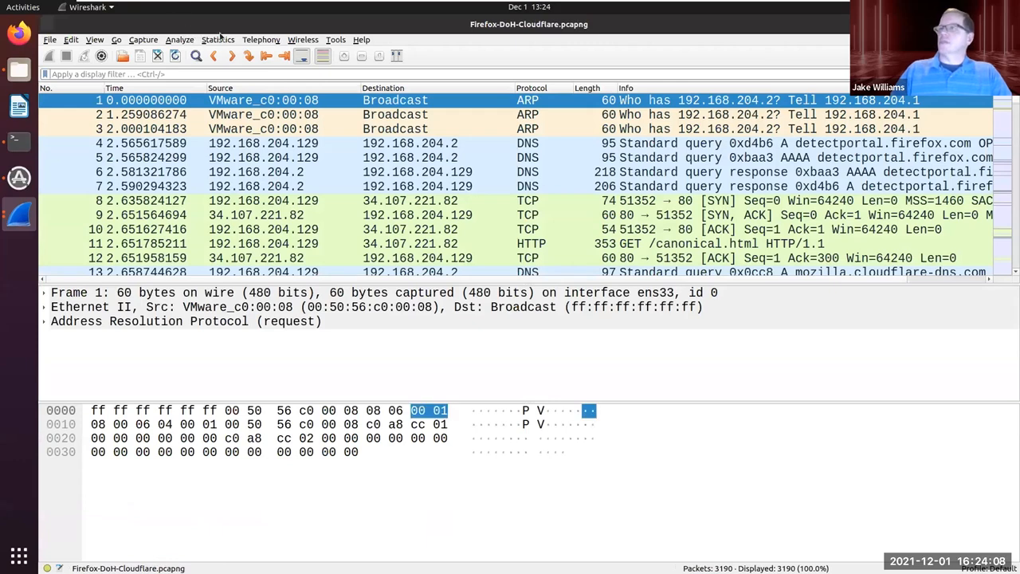
# Examine the Protocol Hierarchy statistics of Firefox-DoH-Cloudflare.pcapng for comparison, and close the statistics and that capture
pyautogui.click(207, 40)
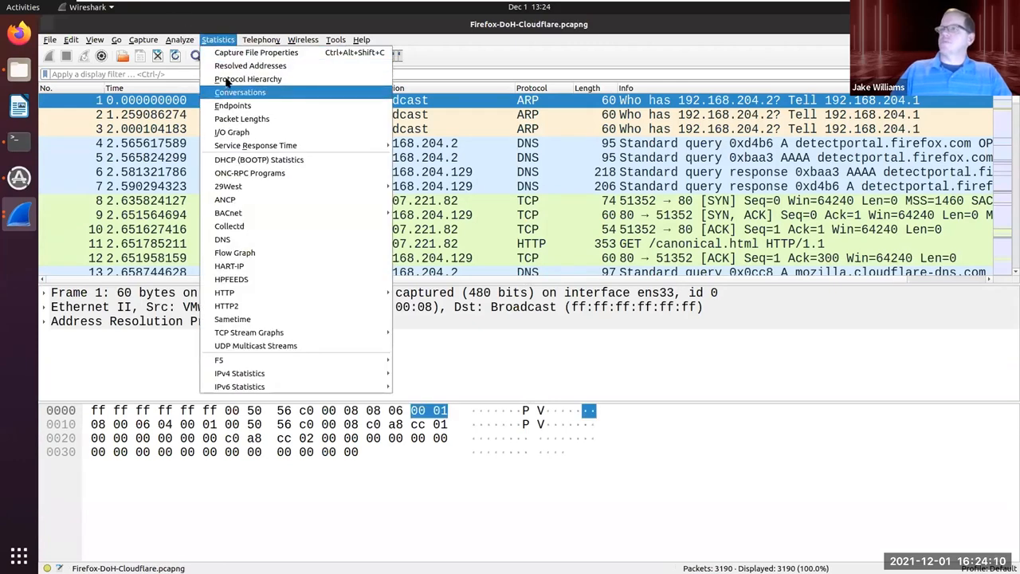
pyautogui.click(228, 79)
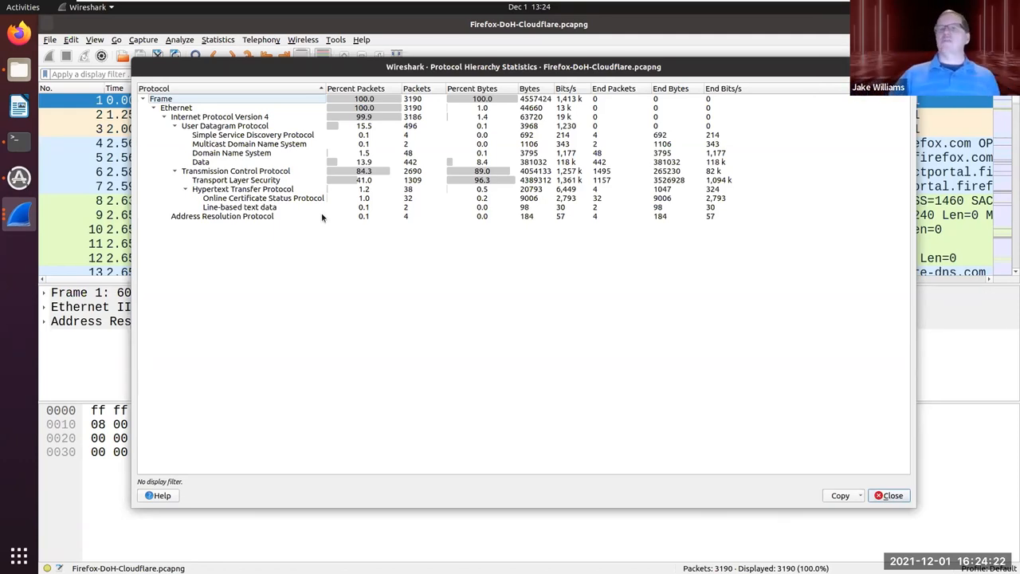
pyautogui.click(887, 495)
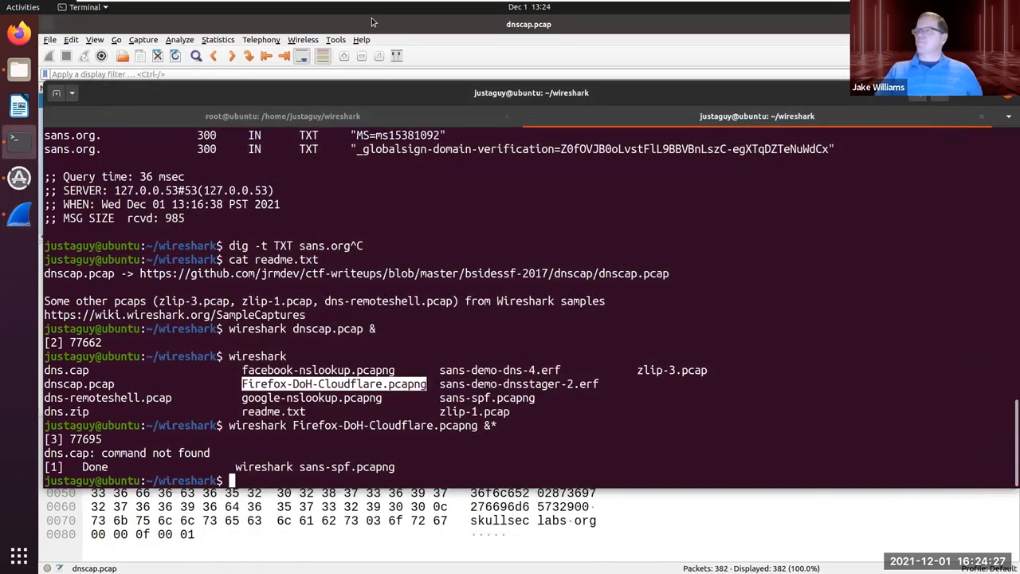
# Return to dnscap.pcap in Wireshark and examine the full skullseclabs.org names in its TXT and CNAME packets, including response packet 30
pyautogui.click(373, 24)
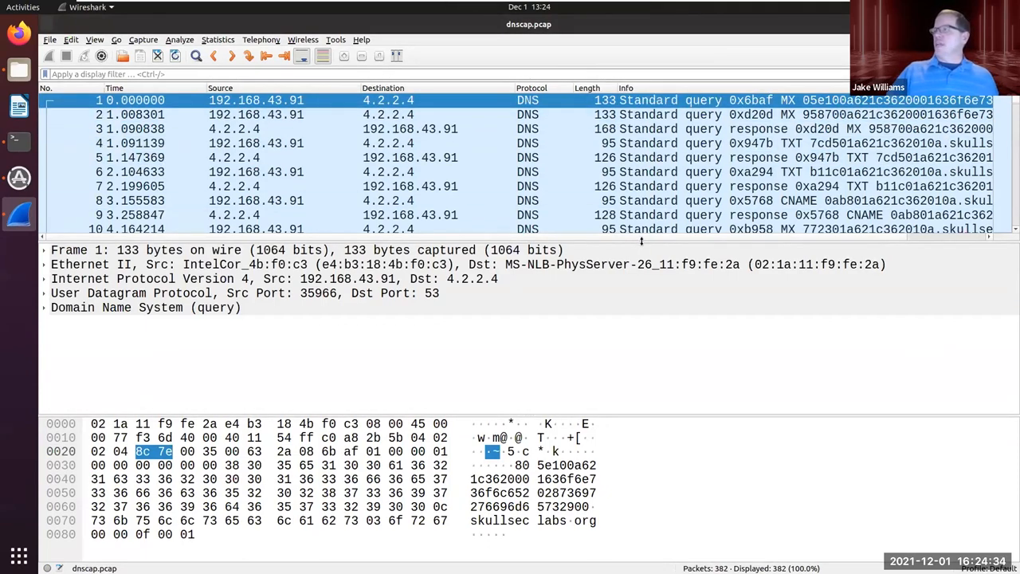
pyautogui.hscroll(3, 645, 235)
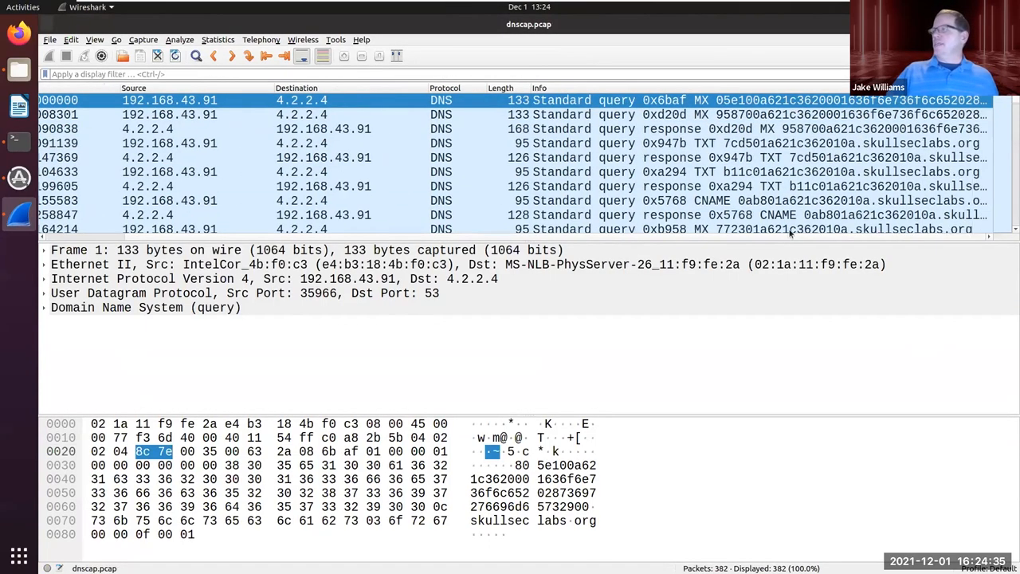
pyautogui.click(805, 143)
pyautogui.click(806, 171)
pyautogui.click(808, 200)
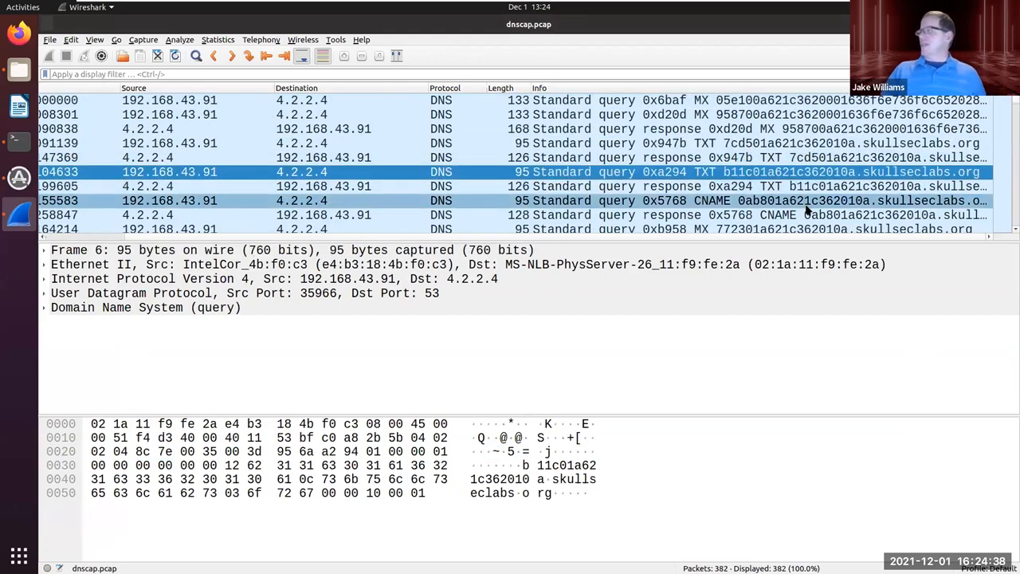
pyautogui.scroll(-6, 699, 211)
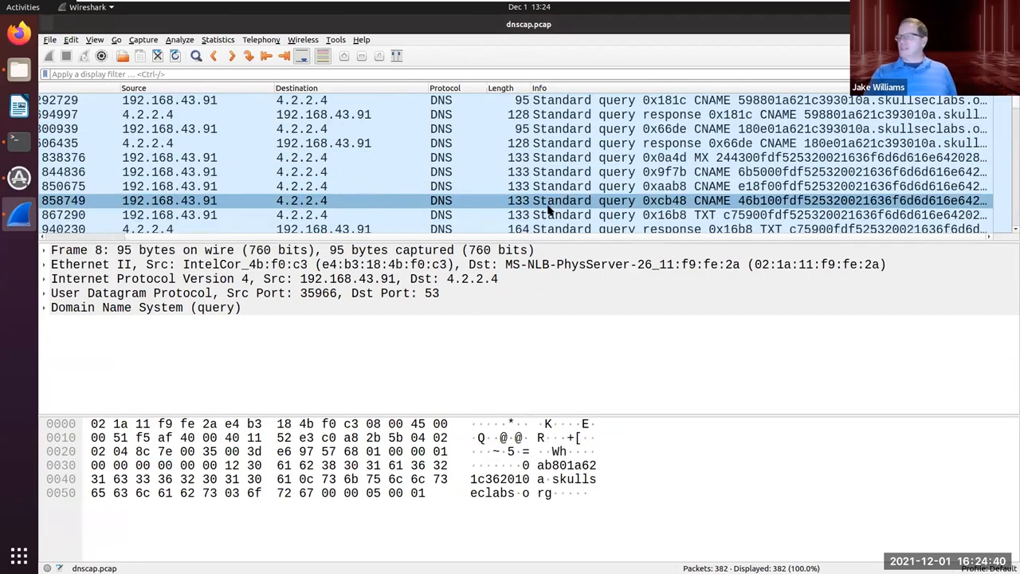
pyautogui.click(319, 171)
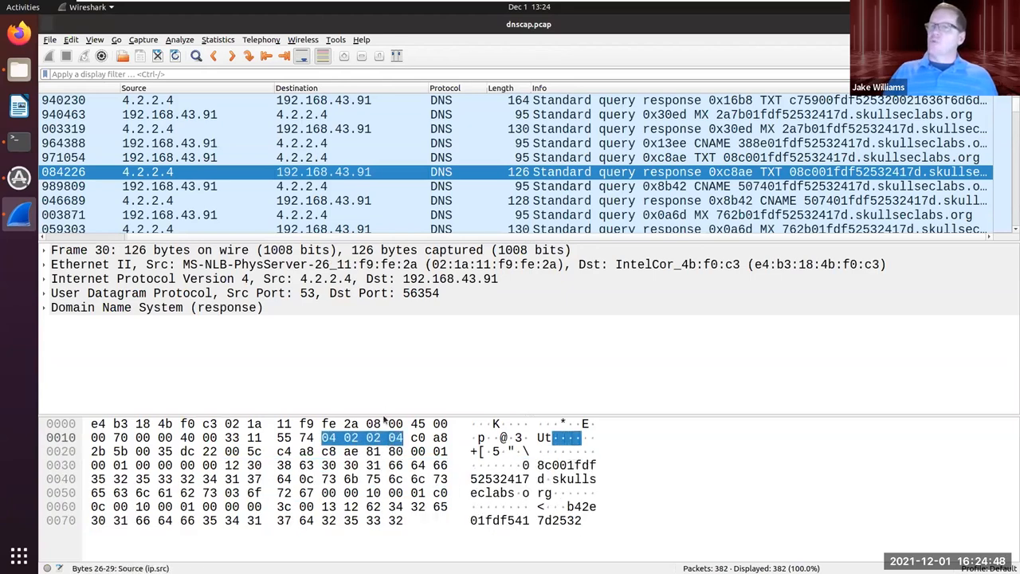
# In the terminal, rerun the earlier tshark command that extracts the dns.qry.name field from dnscap.pcap
pyautogui.click(19, 139)
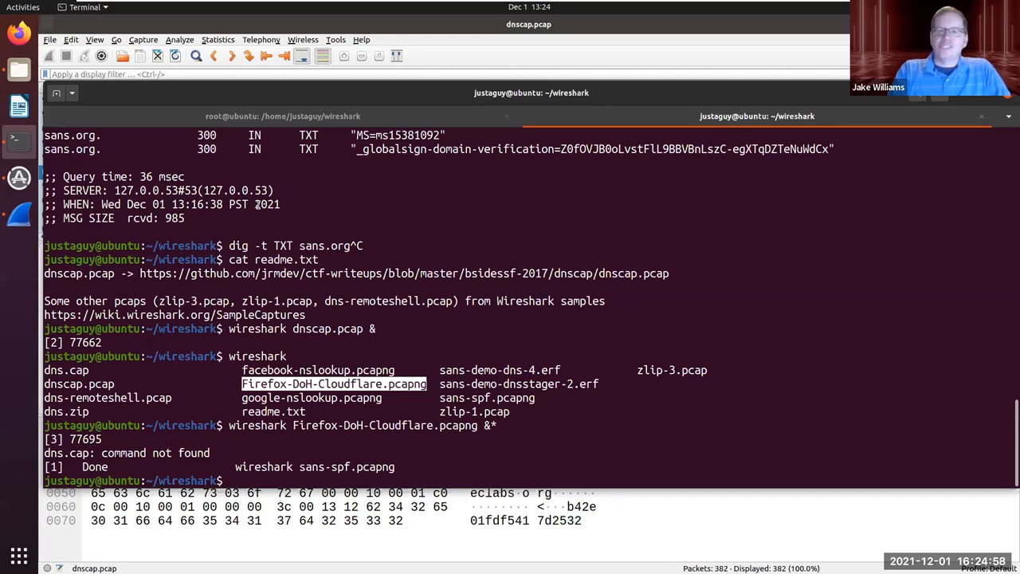
pyautogui.write('!ts')
pyautogui.press('Return')
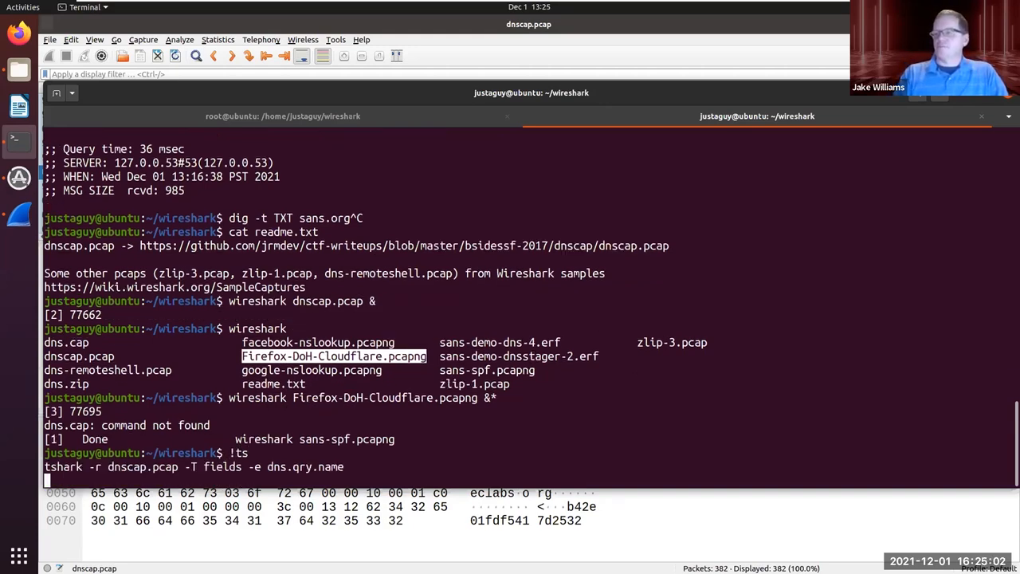
# Filter the tshark query names with grep -v skullseclabs.org, and highlight the dns.qry.name field in the command
pyautogui.press('Up')
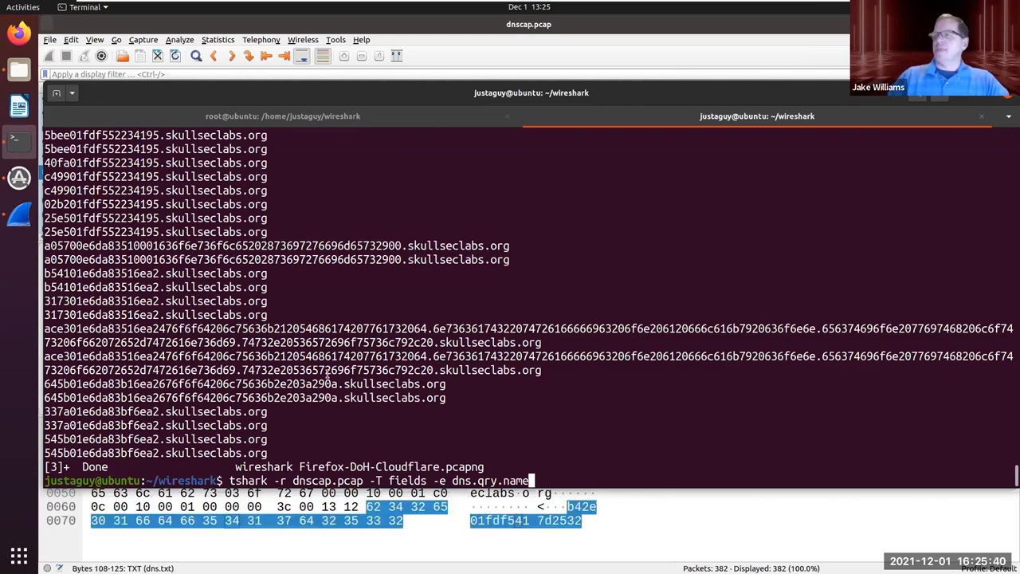
pyautogui.write('|grep -v')
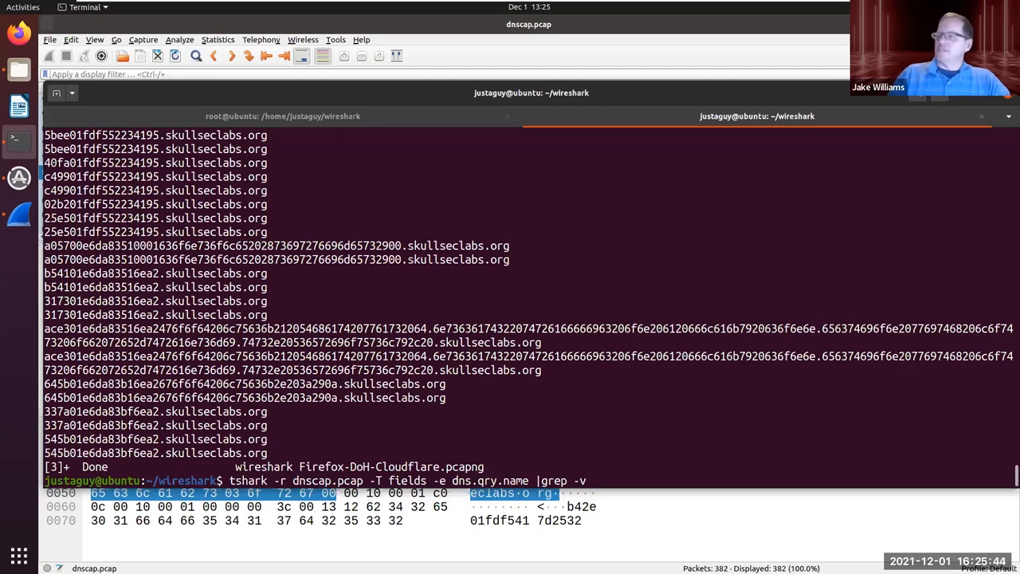
pyautogui.moveTo(345, 396); pyautogui.dragTo(444, 398)
pyautogui.middleClick(444, 397)
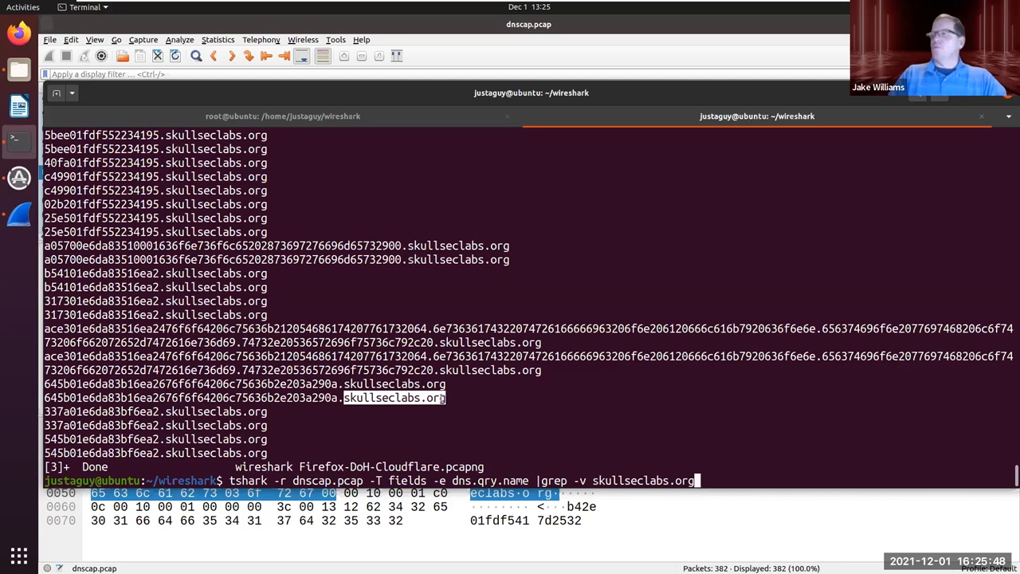
pyautogui.press('Return')
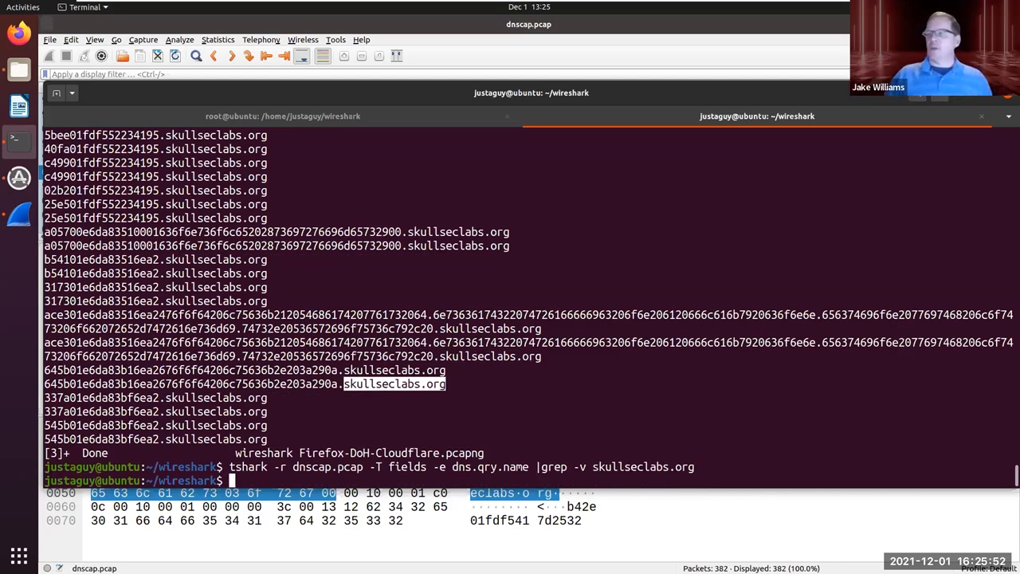
pyautogui.click(477, 467)
pyautogui.doubleClick(476, 467)
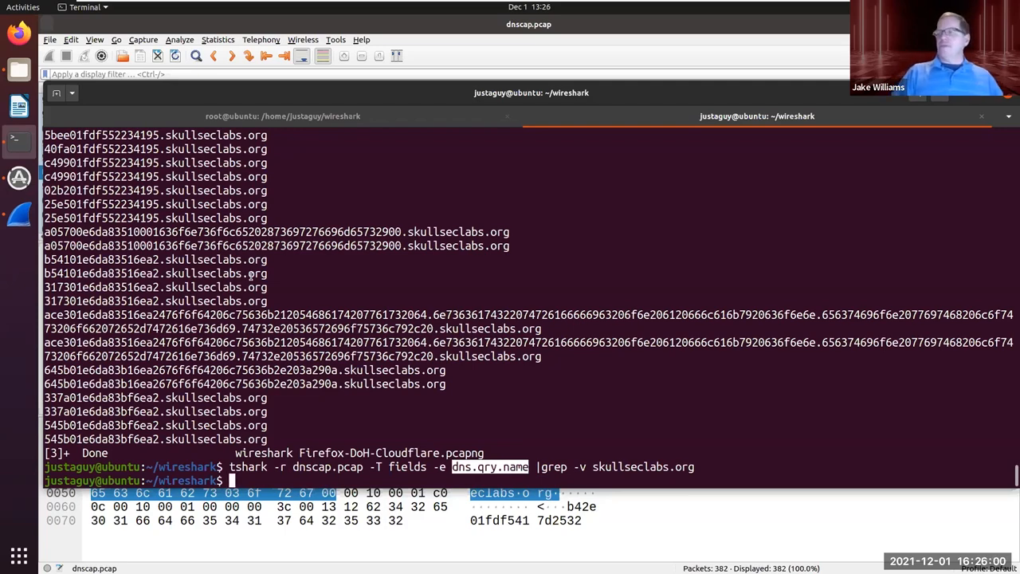
# Count the query names extracted from dnscap.pcap by piping the tshark output to wc -l instead of grep
pyautogui.press('Up')
pyautogui.press('BackSpace')
pyautogui.press('BackSpace')
pyautogui.press('BackSpace')
pyautogui.press('BackSpace')
pyautogui.press('BackSpace')
pyautogui.press('BackSpace')
pyautogui.press('BackSpace')
pyautogui.press('BackSpace')
pyautogui.press('BackSpace')
pyautogui.press('BackSpace')
pyautogui.press('BackSpace')
pyautogui.press('BackSpace')
pyautogui.press('BackSpace')
pyautogui.press('BackSpace')
pyautogui.press('BackSpace')
pyautogui.press('BackSpace')
pyautogui.press('BackSpace')
pyautogui.press('BackSpace')
pyautogui.press('BackSpace')
pyautogui.press('BackSpace')
pyautogui.write('wc -l')
pyautogui.press('Return')
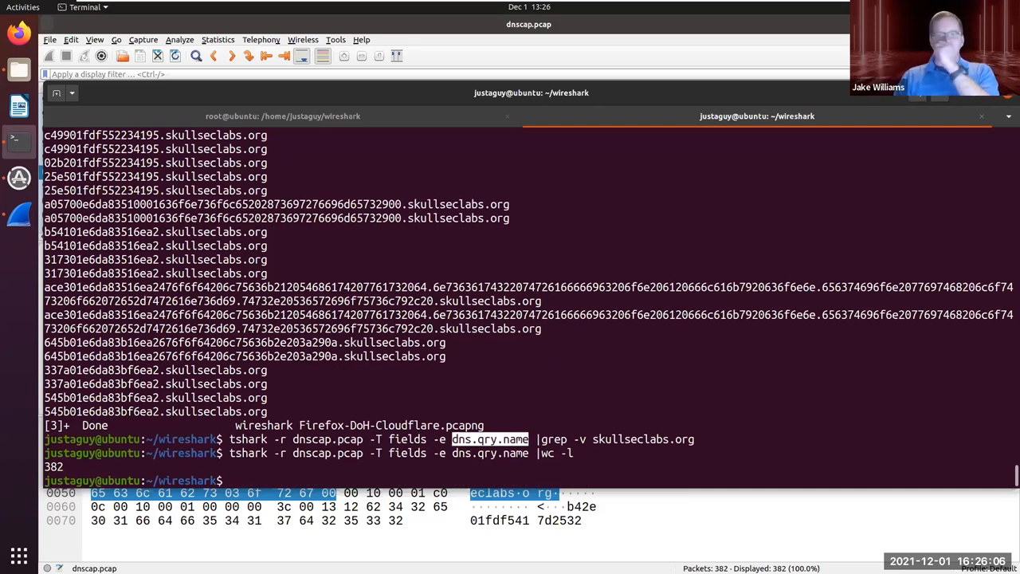
pyautogui.hotkey('alt', 'Tab')
pyautogui.hotkey('alt', 'Tab')
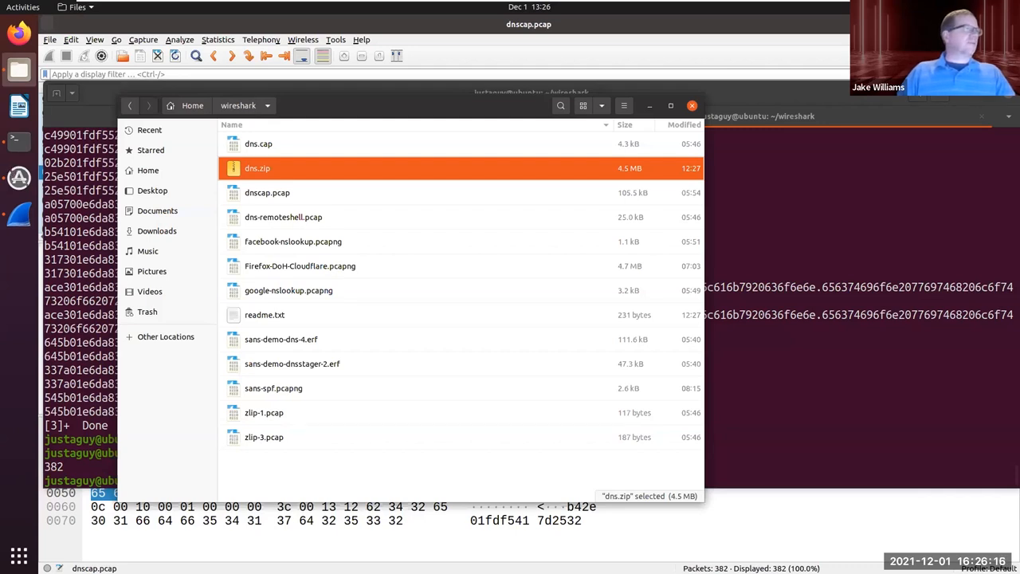
pyautogui.hotkey('alt', 'Tab')
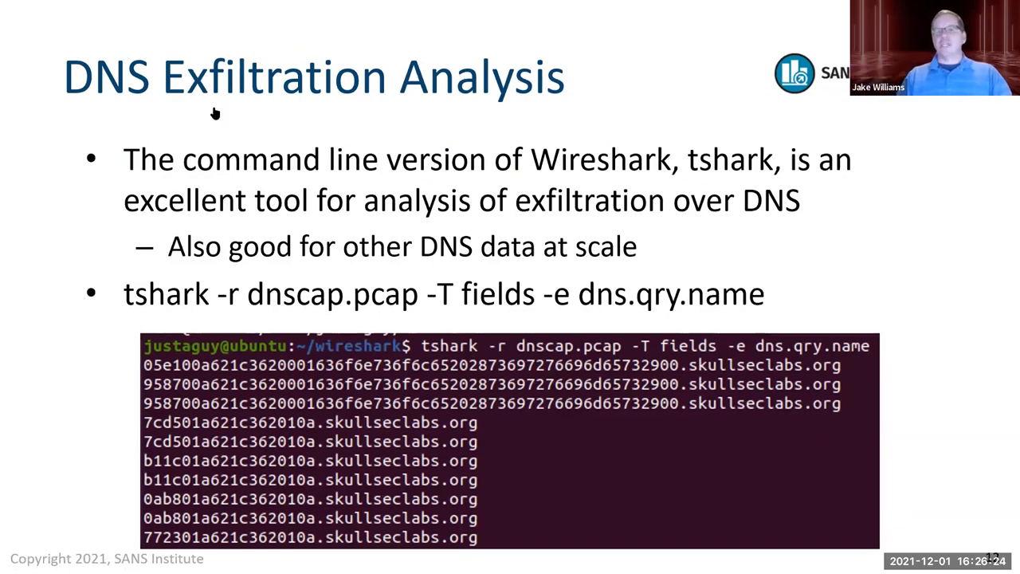
pyautogui.hotkey('alt', 'Tab')
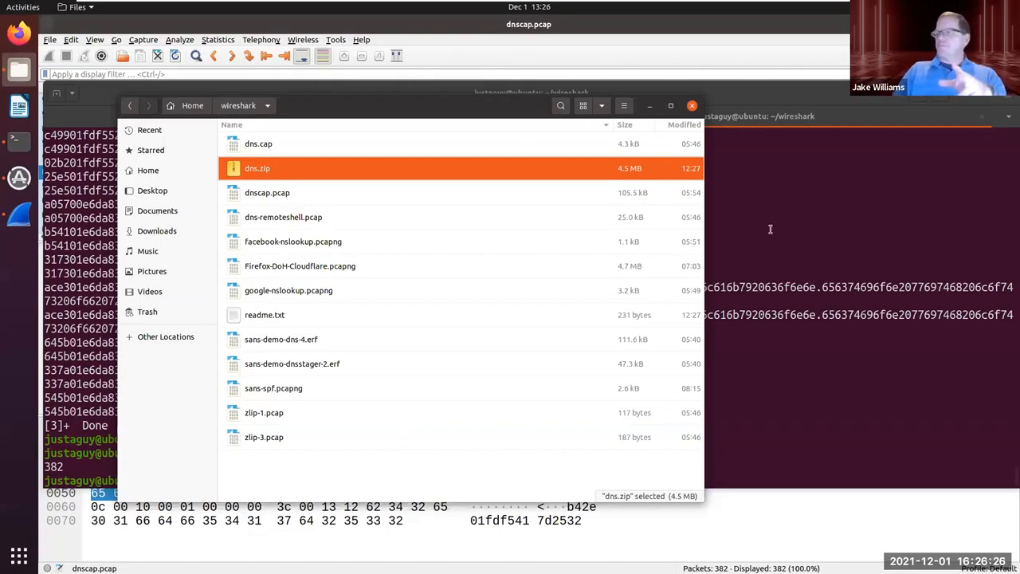
# In the terminal, count each unique query name in dnscap.pcap by piping the tshark output through sort, uniq -c and sort -n, and review the list
pyautogui.click(704, 280)
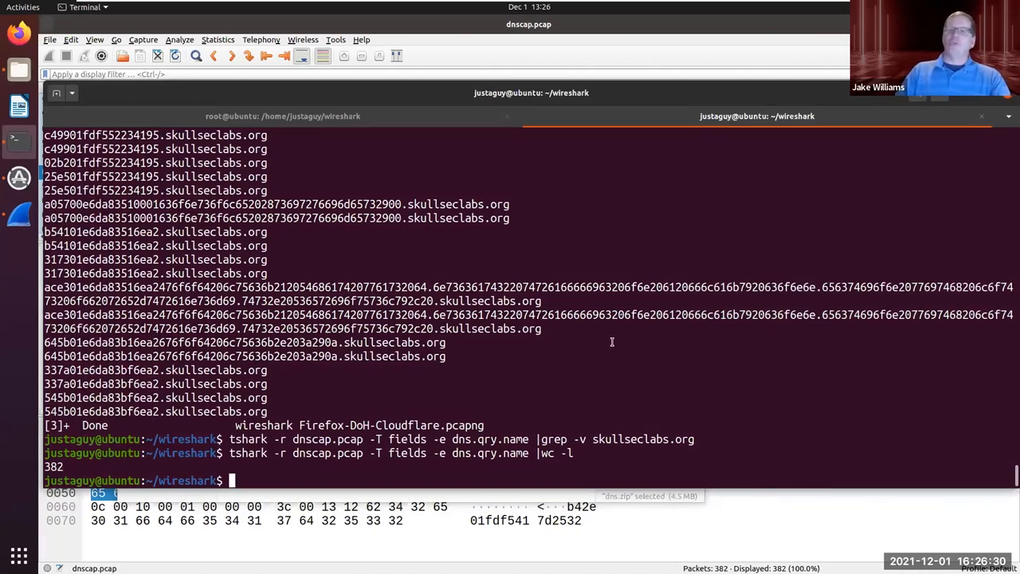
pyautogui.press('Up')
pyautogui.press('BackSpace')
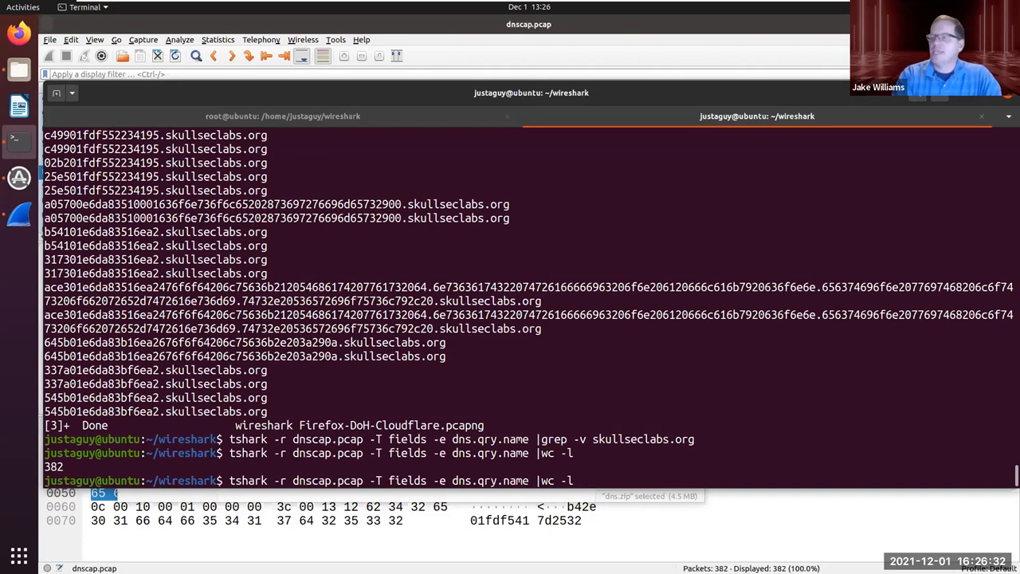
pyautogui.press('BackSpace')
pyautogui.press('BackSpace')
pyautogui.press('BackSpace')
pyautogui.press('BackSpace')
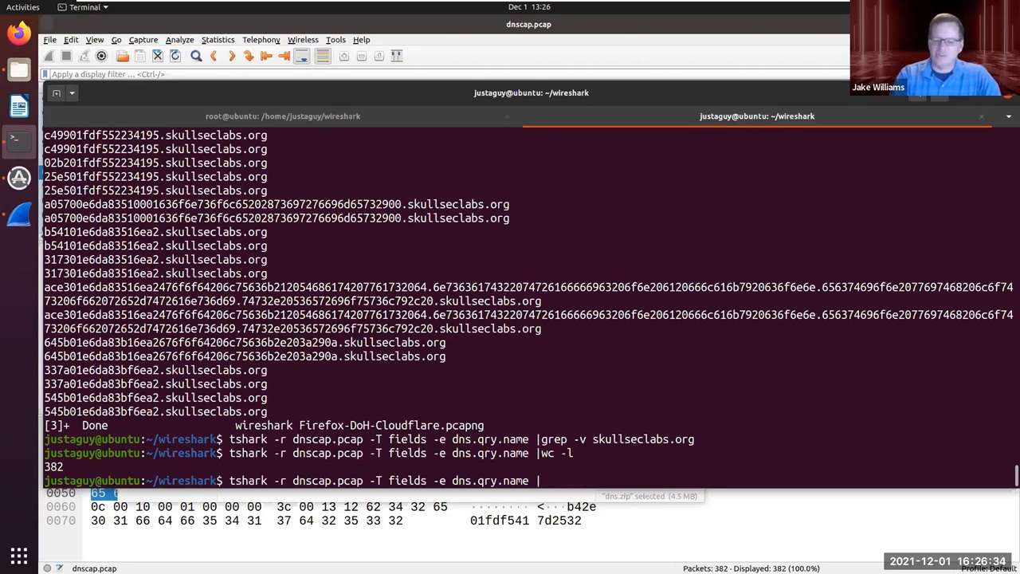
pyautogui.write('sort ')
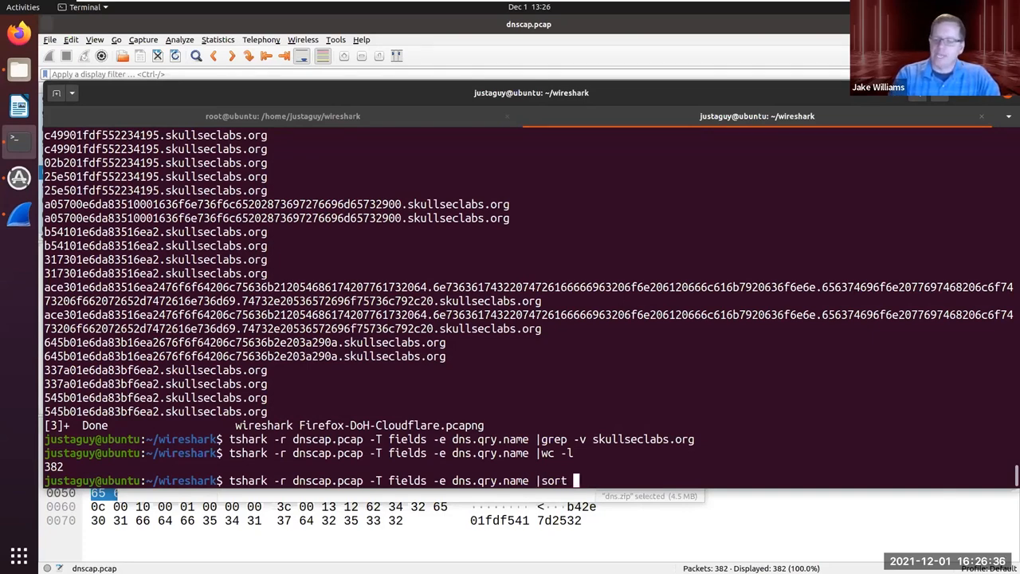
pyautogui.write('|uniq ')
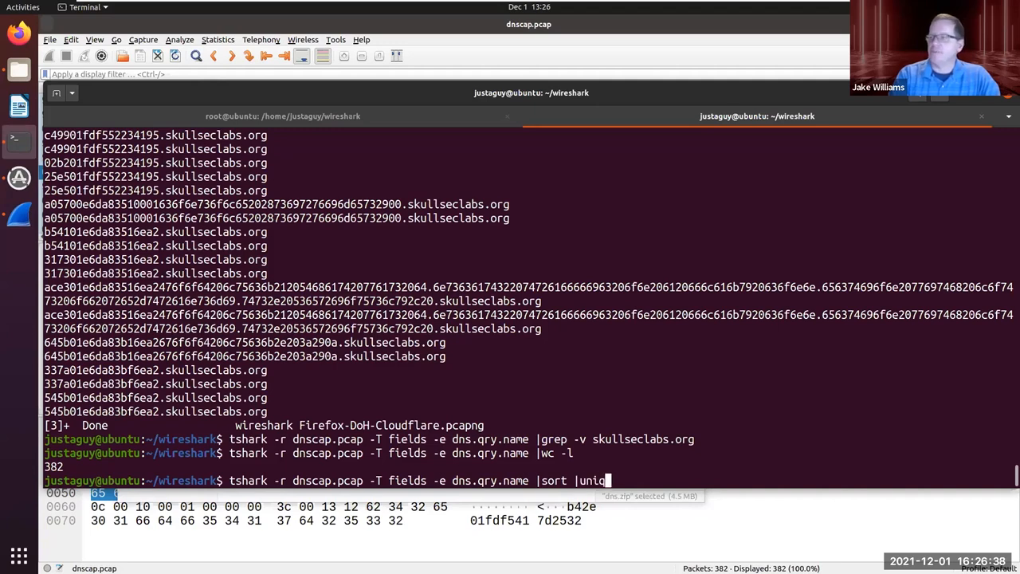
pyautogui.write('-c')
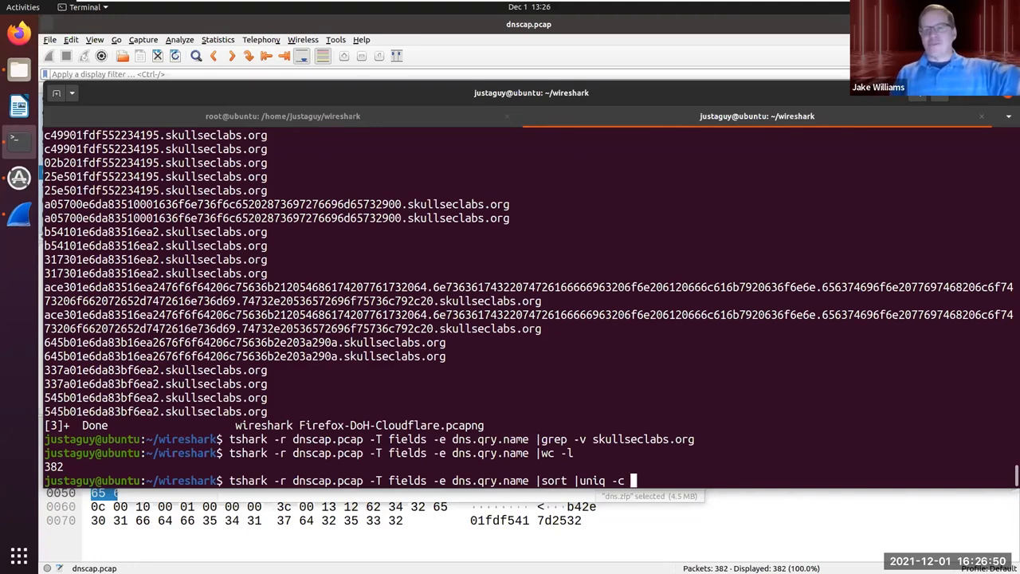
pyautogui.write('|sort -n')
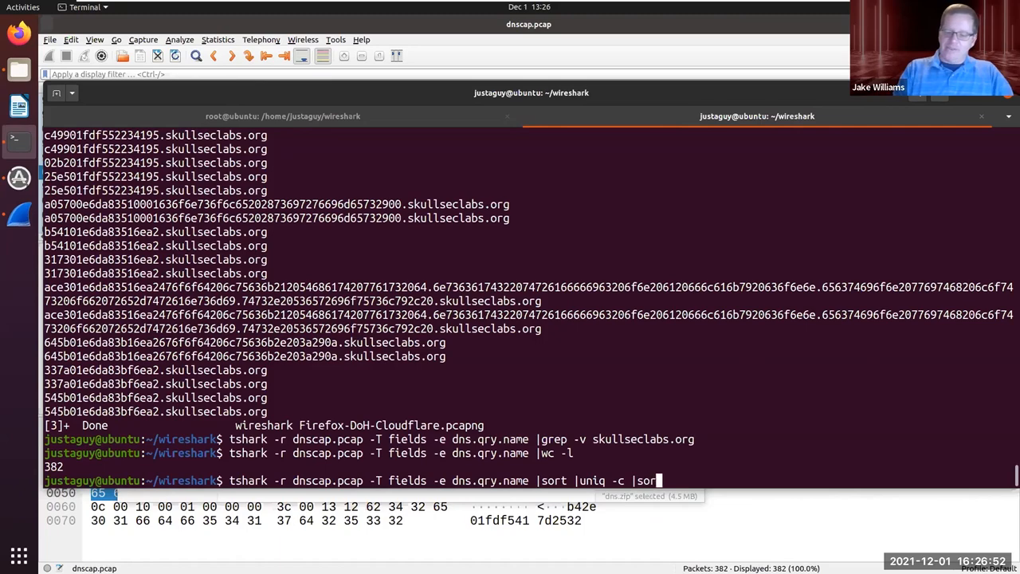
pyautogui.press('Return')
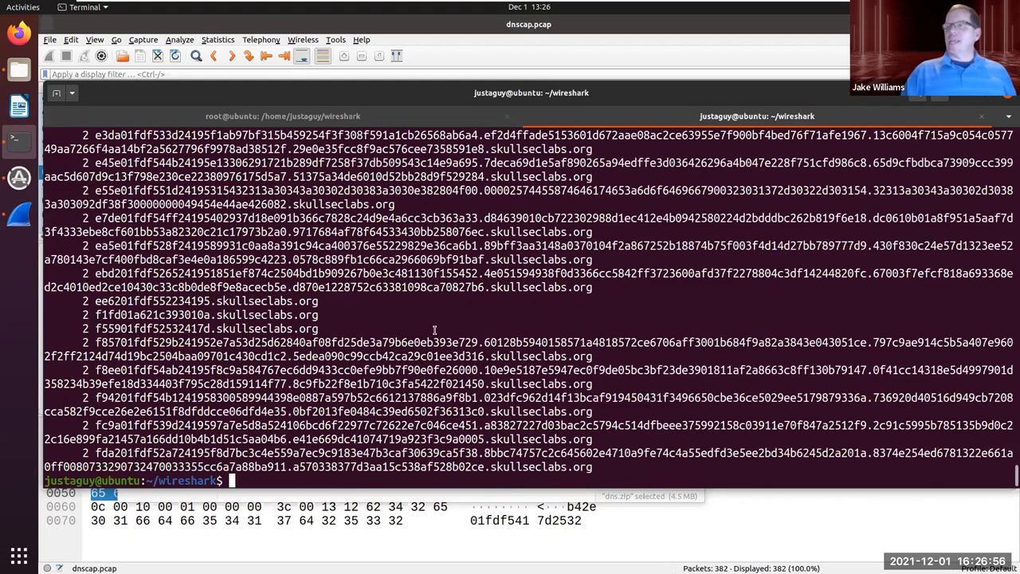
pyautogui.scroll(8, 466, 352)
pyautogui.scroll(-8, 435, 328)
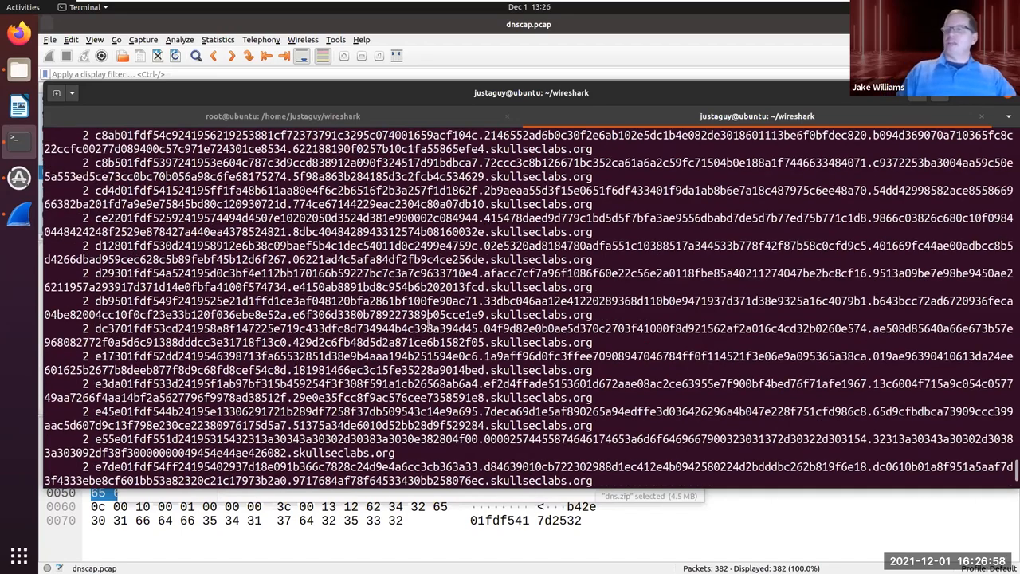
# Rerun the query-name count with the final numeric sort reversed using the r option
pyautogui.press('Up')
pyautogui.press('Left')
pyautogui.write('r')
pyautogui.press('Return')
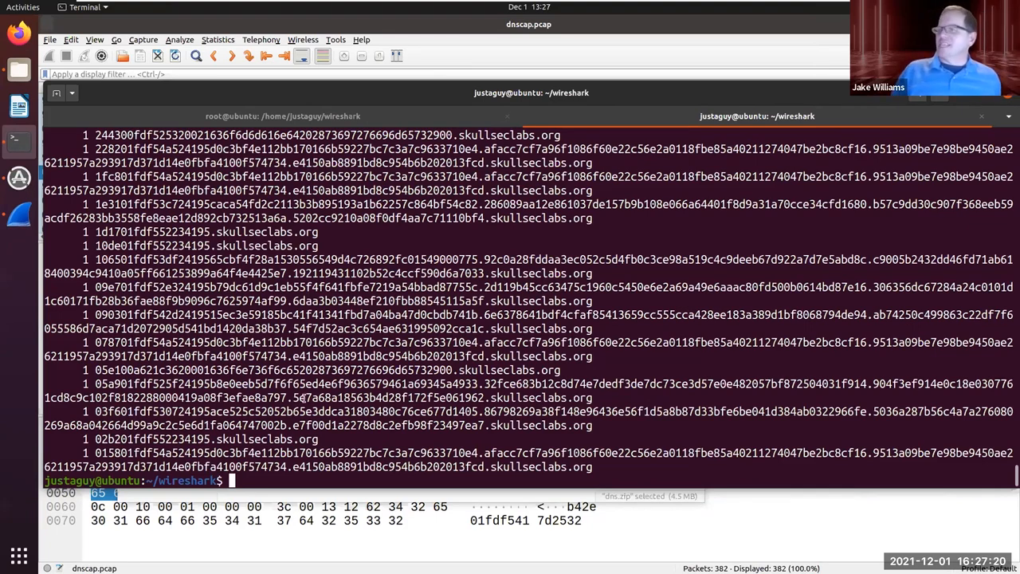
# Highlight the encoded subdomain portion before skullseclabs.org in the query name that begins with 090301
pyautogui.doubleClick(288, 328)
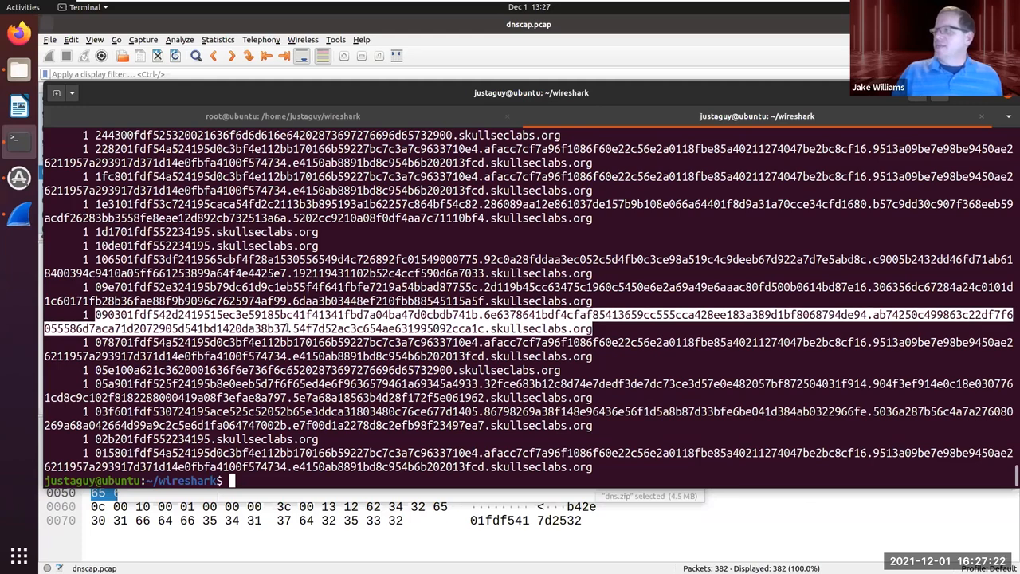
pyautogui.click(287, 327)
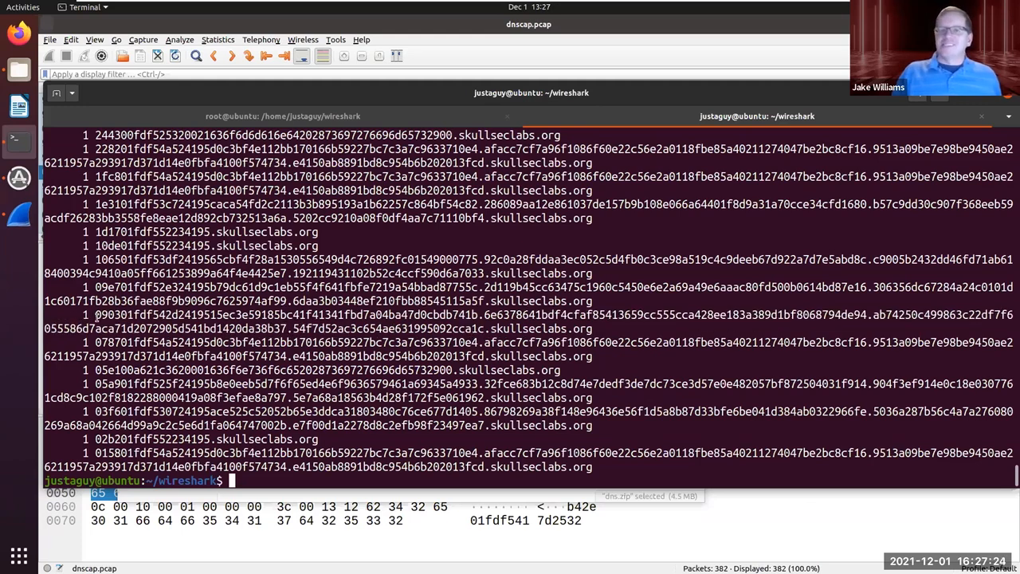
pyautogui.moveTo(98, 316); pyautogui.dragTo(489, 328)
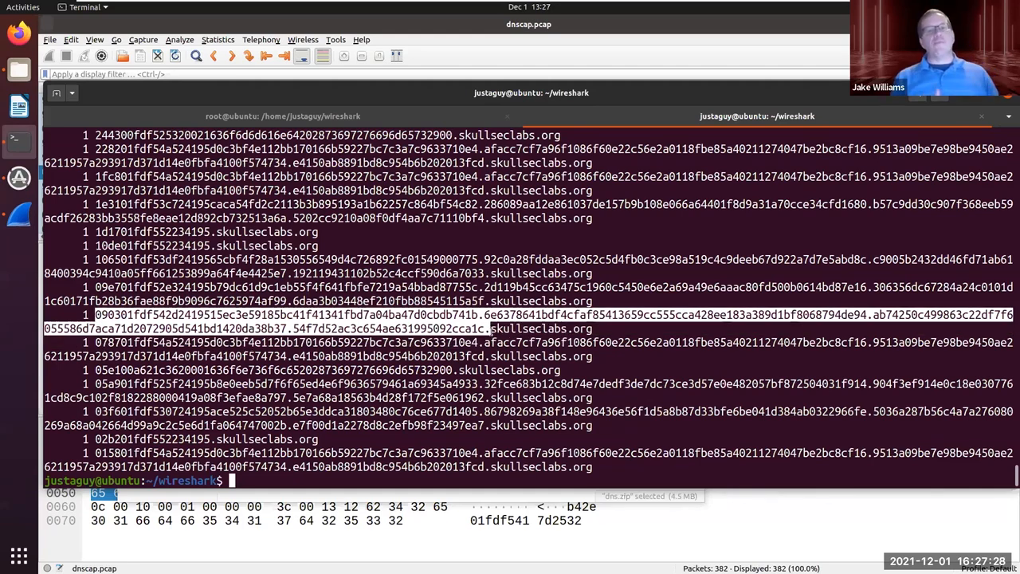
# Strip the sort and uniq pipes from the recalled command and run tshark -r dnscap.pcap -T fields -e dns.qry.name alone
pyautogui.press('Up')
pyautogui.press('BackSpace')
pyautogui.press('BackSpace')
pyautogui.press('BackSpace')
pyautogui.press('BackSpace')
pyautogui.press('BackSpace')
pyautogui.press('BackSpace')
pyautogui.press('BackSpace')
pyautogui.press('BackSpace')
pyautogui.press('BackSpace')
pyautogui.press('BackSpace')
pyautogui.press('BackSpace')
pyautogui.press('BackSpace')
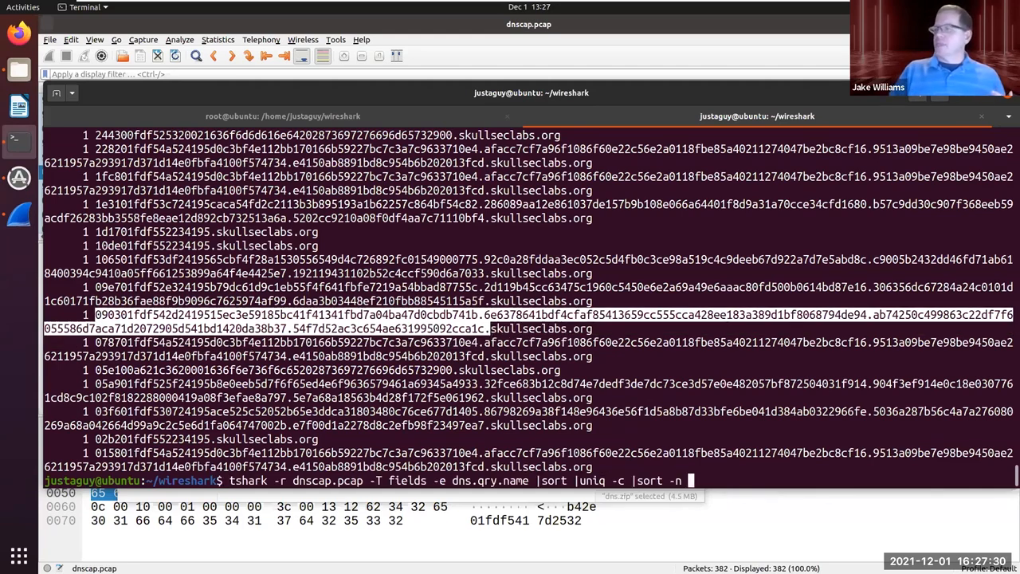
pyautogui.press('BackSpace')
pyautogui.press('BackSpace')
pyautogui.press('BackSpace')
pyautogui.press('BackSpace')
pyautogui.press('BackSpace')
pyautogui.press('BackSpace')
pyautogui.press('BackSpace')
pyautogui.press('BackSpace')
pyautogui.press('BackSpace')
pyautogui.press('BackSpace')
pyautogui.press('BackSpace')
pyautogui.press('BackSpace')
pyautogui.press('Return')
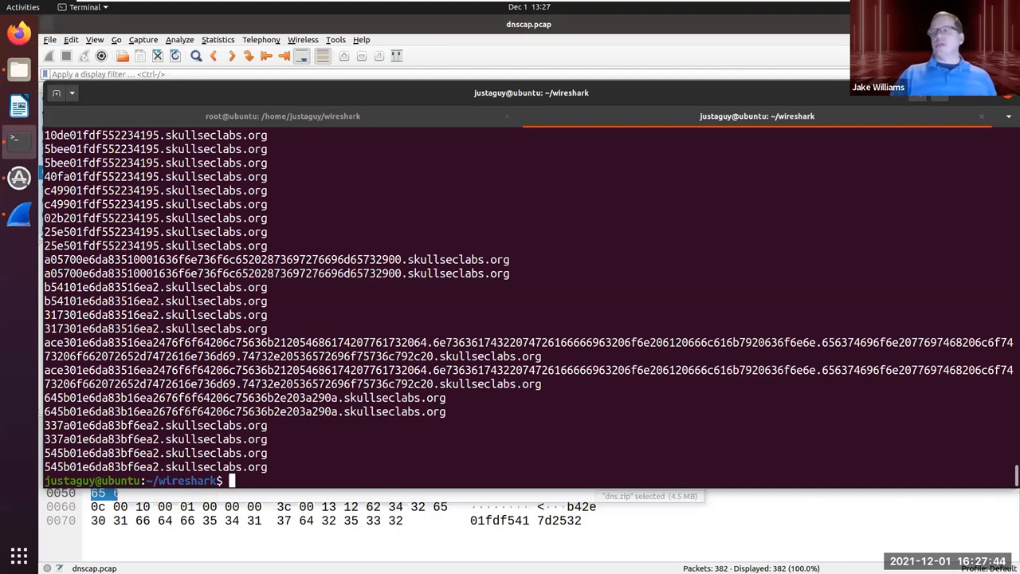
# Append sort, uniq -c and sort -n to the plain tshark query-name command and run it
pyautogui.press('Up')
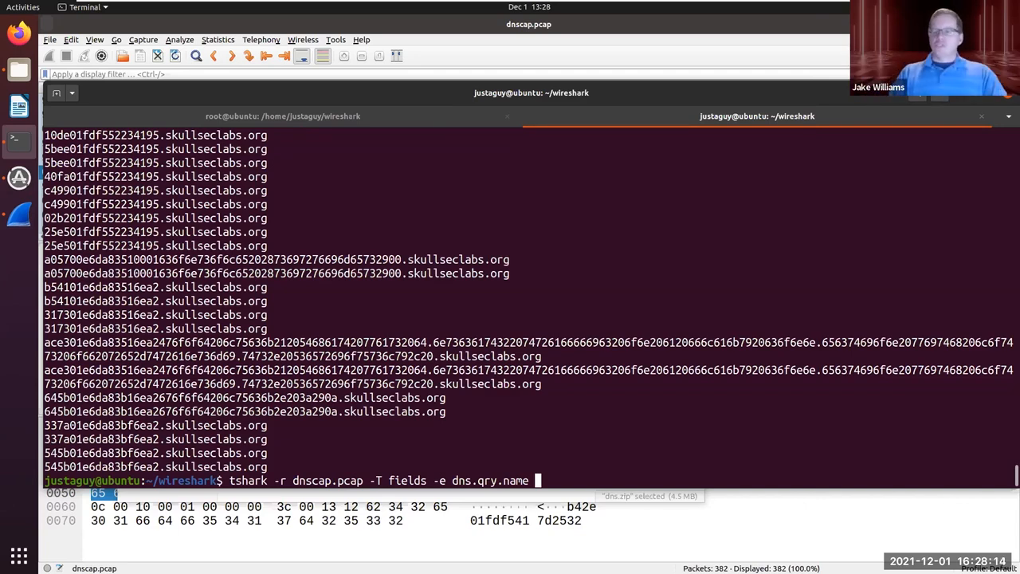
pyautogui.write('|')
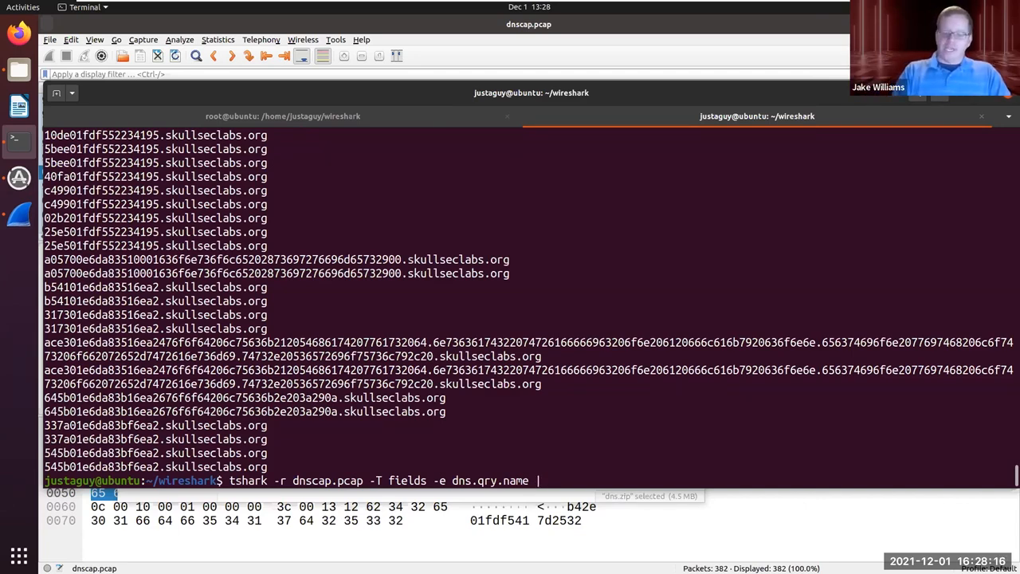
pyautogui.write('sort |uni')
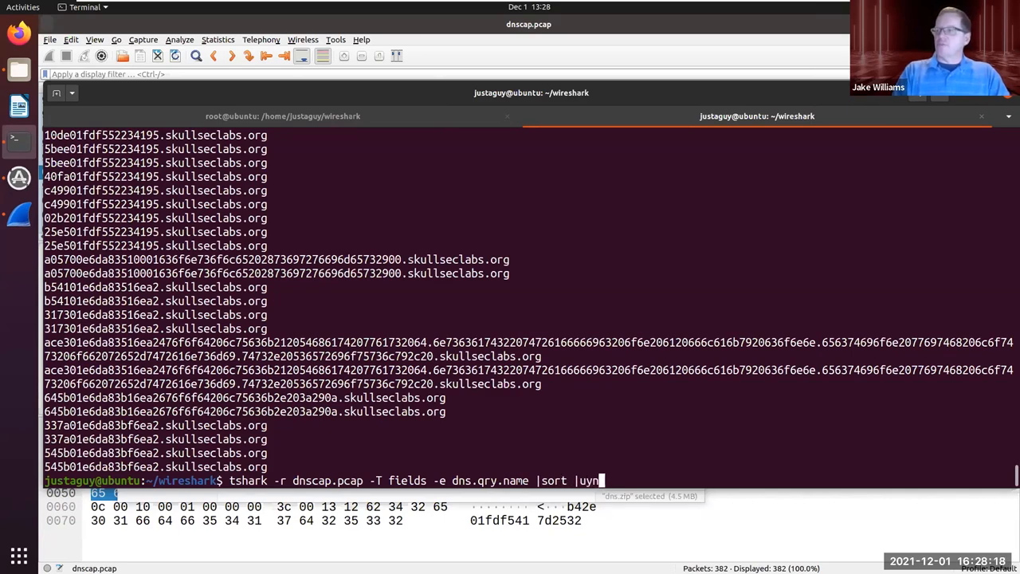
pyautogui.write('q | ')
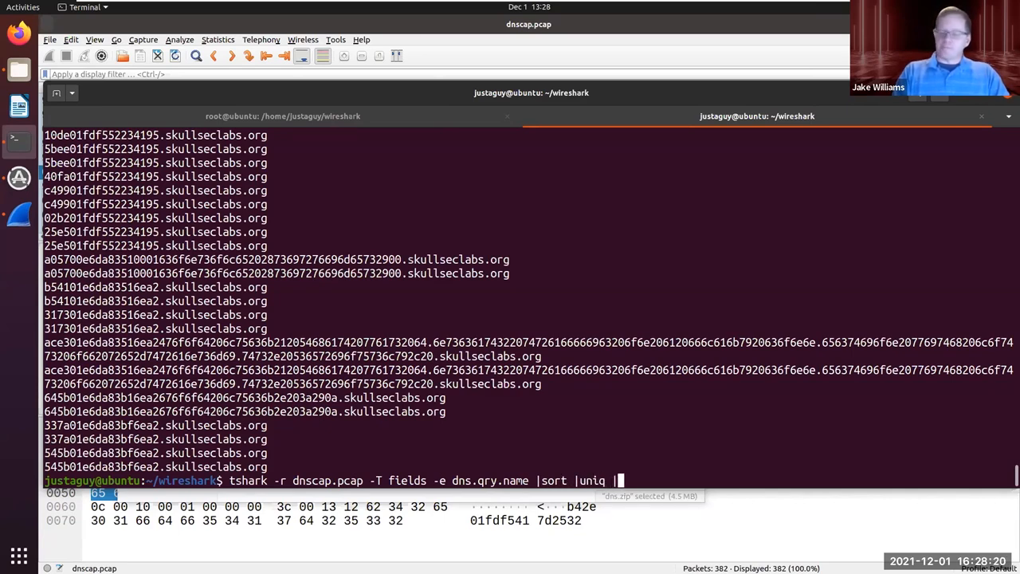
pyautogui.write('sort -n')
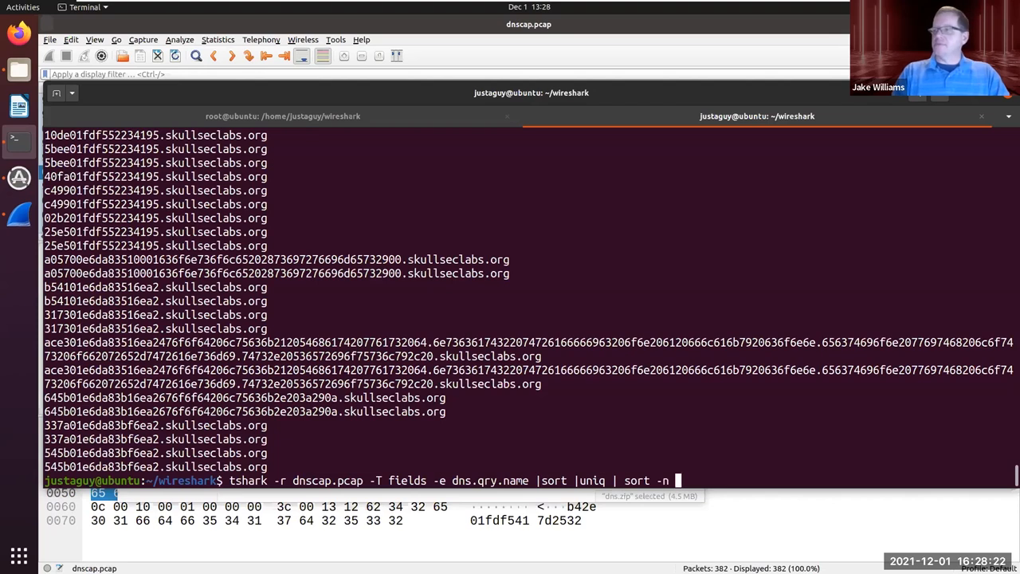
pyautogui.hotkey('ctrl', 'Left')
pyautogui.hotkey('ctrl', 'Left')
pyautogui.hotkey('ctrl', 'Left')
pyautogui.press('Right')
pyautogui.press('Right')
pyautogui.press('Right')
pyautogui.press('Right')
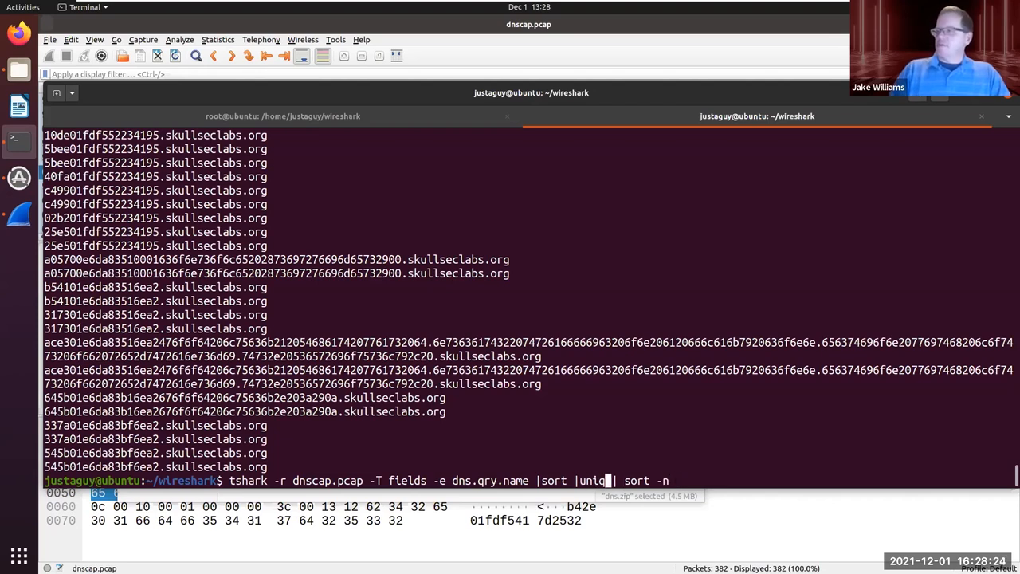
pyautogui.write('-c')
pyautogui.press('End')
pyautogui.press('Return')
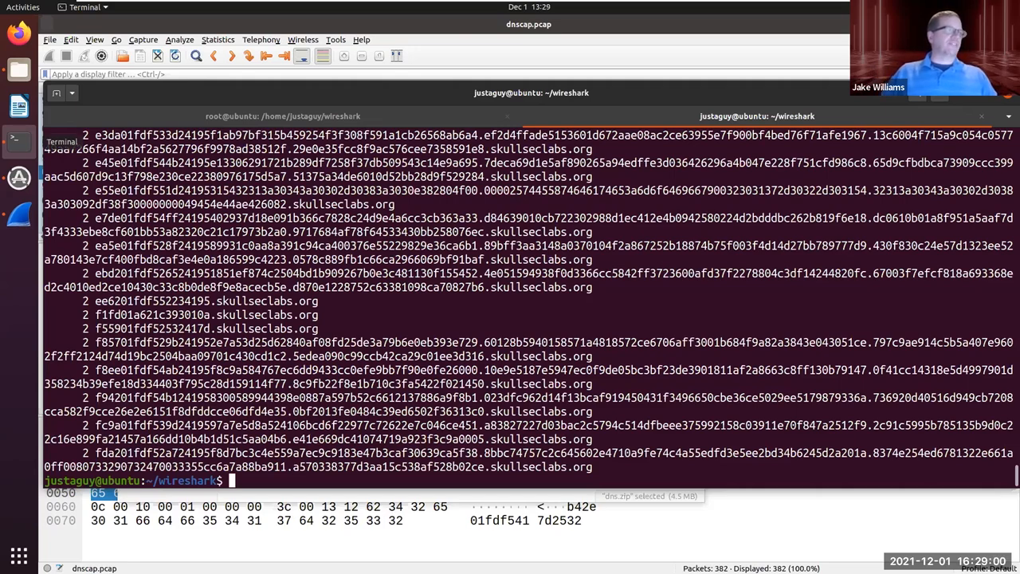
pyautogui.hotkey('alt', 'Tab')
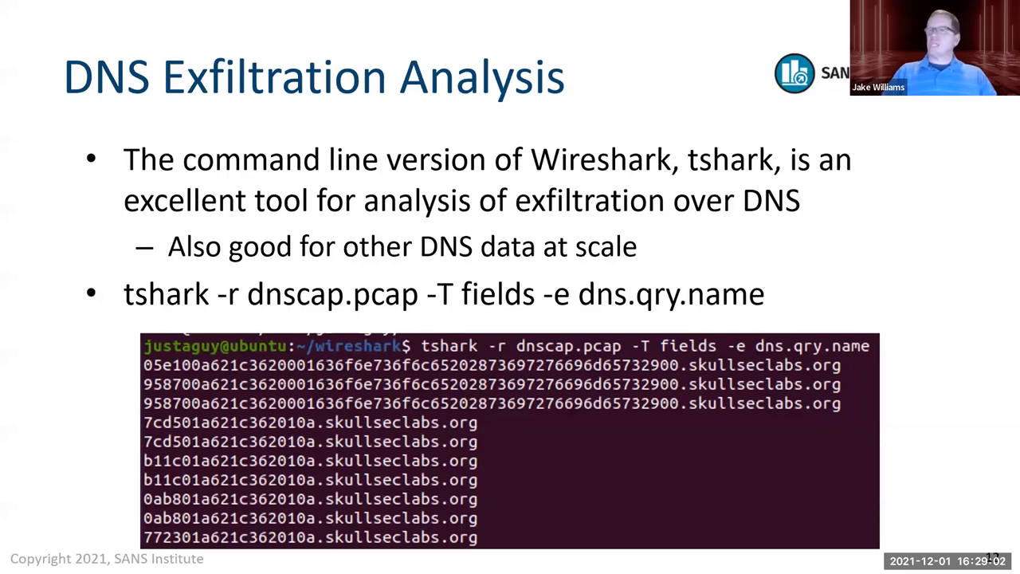
pyautogui.press('Right')
pyautogui.press('Right')
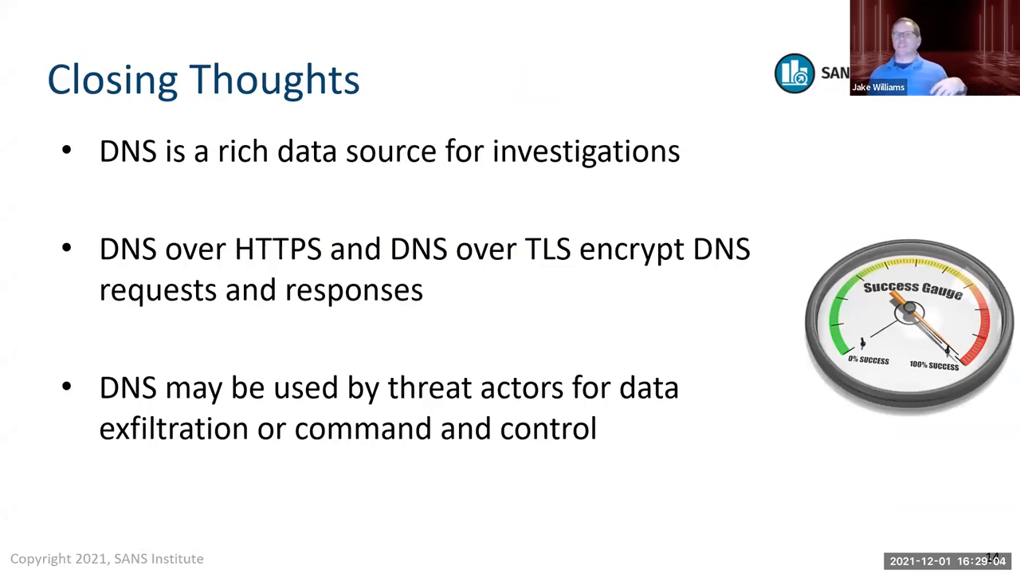